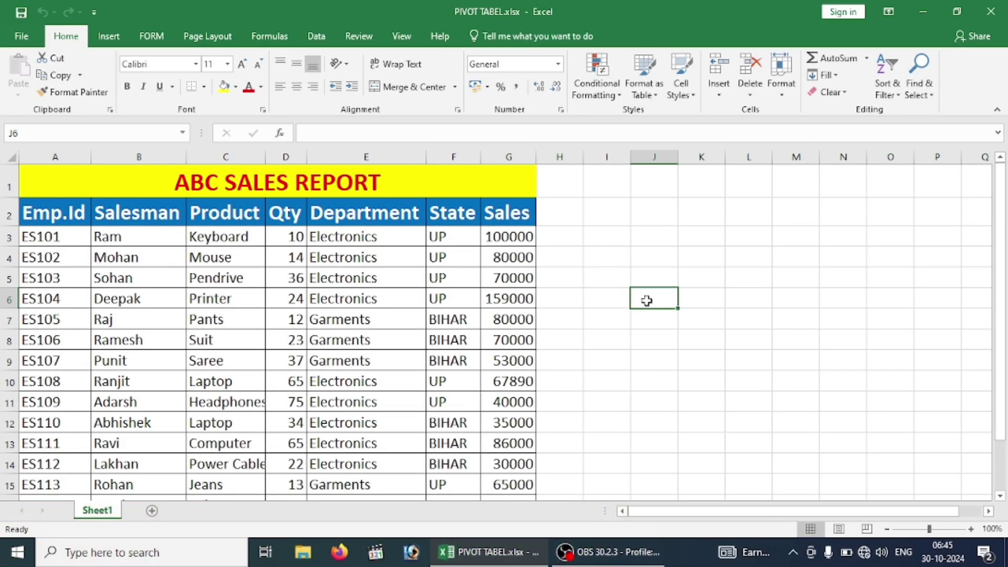
# Move around the sales table to check its extent, from the title row to the Sales header.
pyautogui.press('Left')
pyautogui.press('Left')
pyautogui.press('Left')
pyautogui.press('Left')
pyautogui.press('Left')
pyautogui.press('Left')
pyautogui.press('Left')
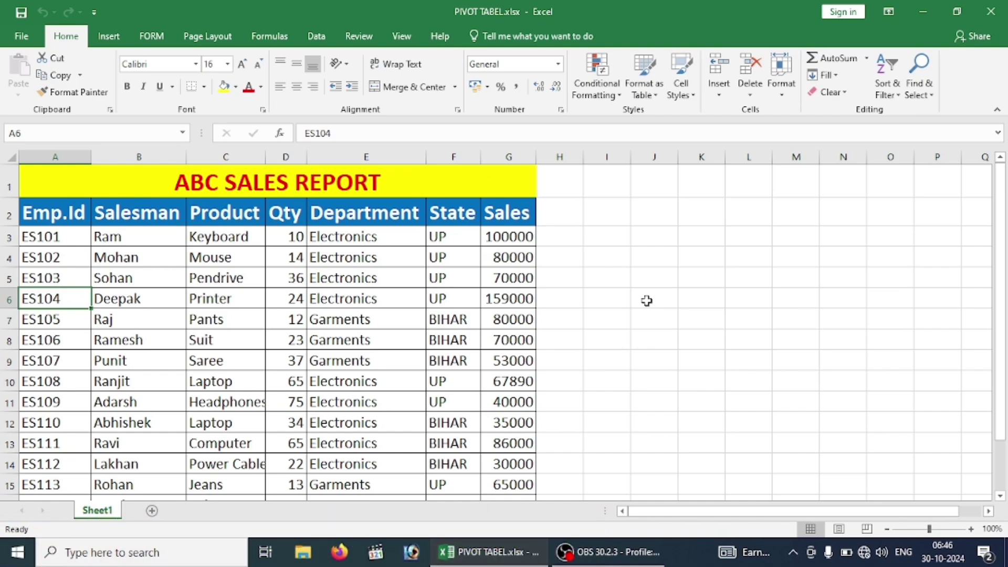
pyautogui.press('Up')
pyautogui.press('Up')
pyautogui.press('Up')
pyautogui.press('Up')
pyautogui.press('Up')
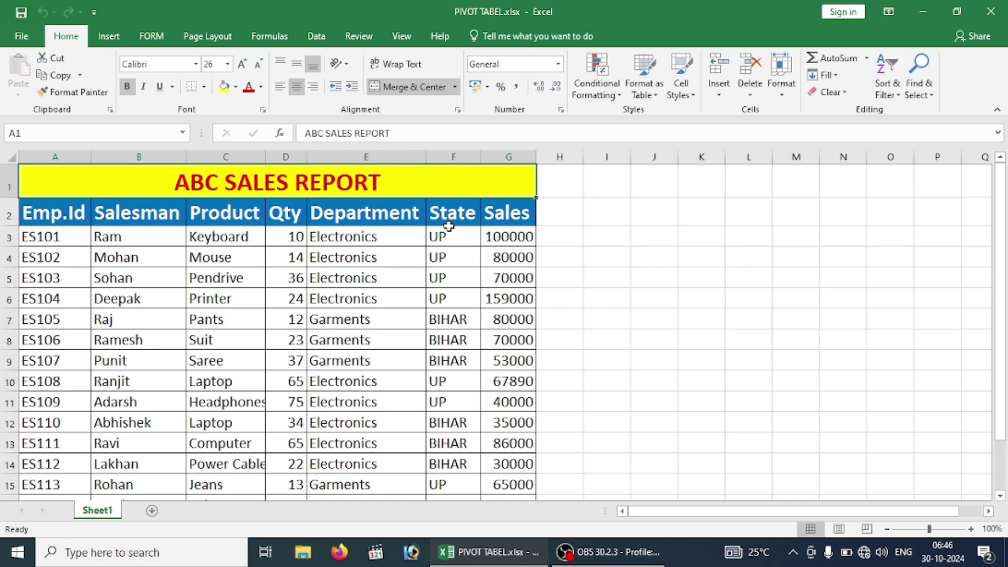
pyautogui.press('Down')
pyautogui.press('Down')
pyautogui.press('Down')
pyautogui.press('Down')
pyautogui.press('Down')
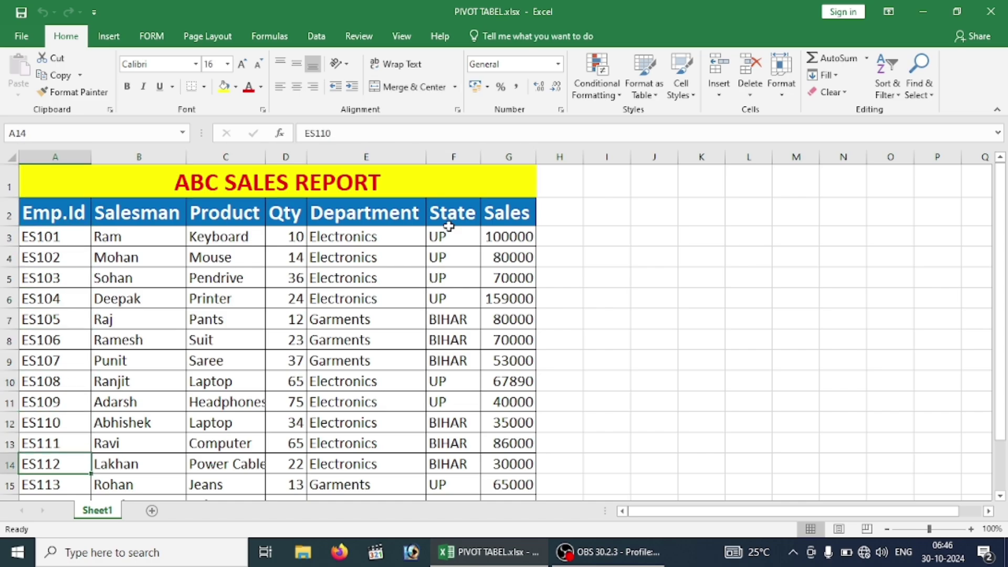
pyautogui.press('Down')
pyautogui.press('Down')
pyautogui.press('Down')
pyautogui.press('Down')
pyautogui.press('Up')
pyautogui.press('Up')
pyautogui.press('Up')
pyautogui.press('Up')
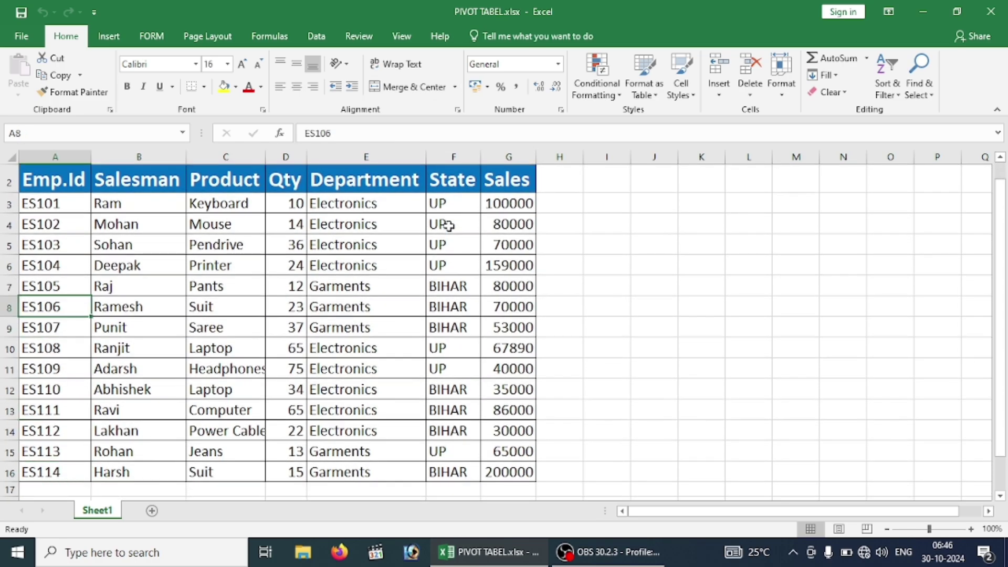
pyautogui.press('Up')
pyautogui.press('Up')
pyautogui.press('Up')
pyautogui.press('Right')
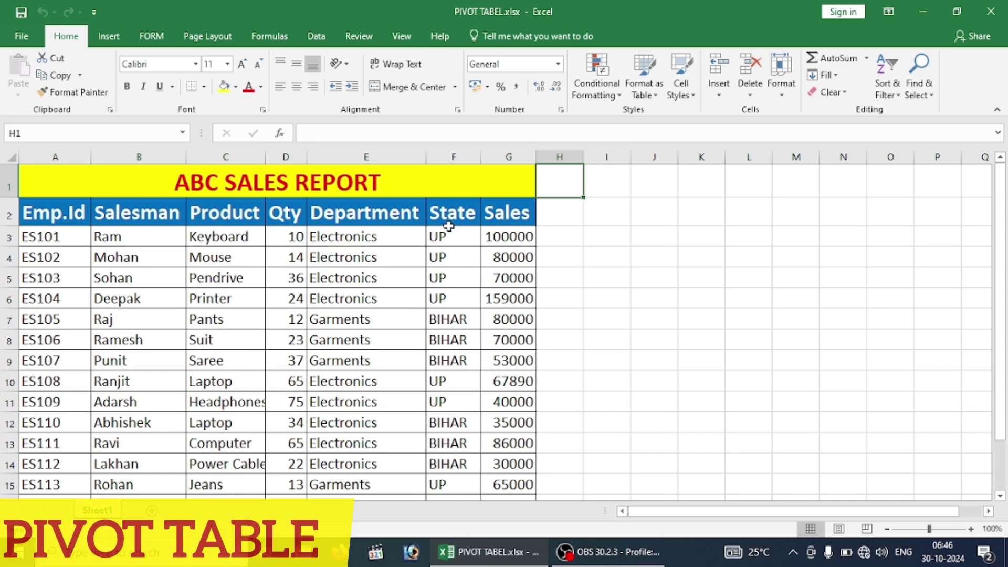
pyautogui.press('Left')
pyautogui.press('Down')
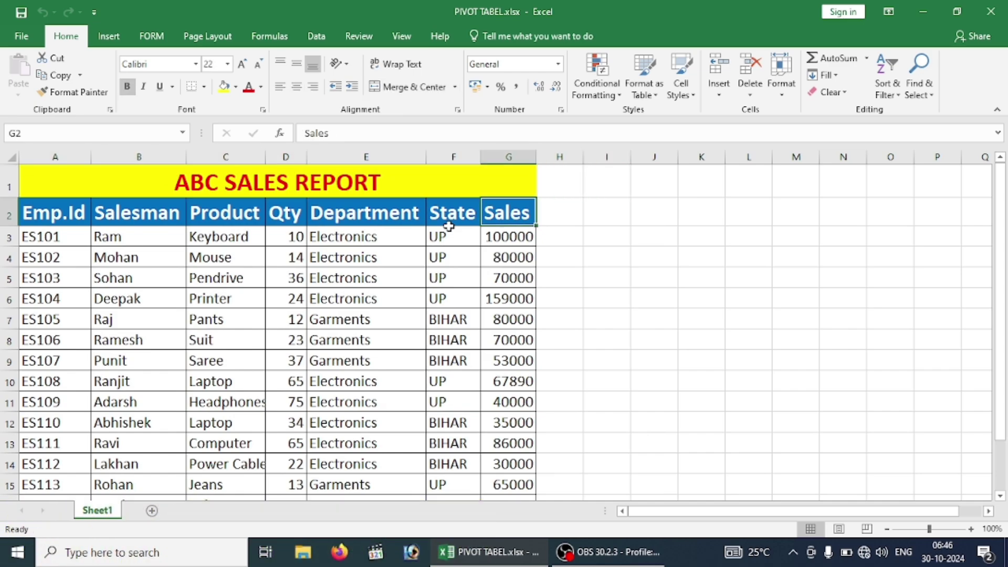
pyautogui.press('Left')
pyautogui.press('Left')
pyautogui.press('Left')
pyautogui.press('Left')
pyautogui.press('Left')
pyautogui.press('Left')
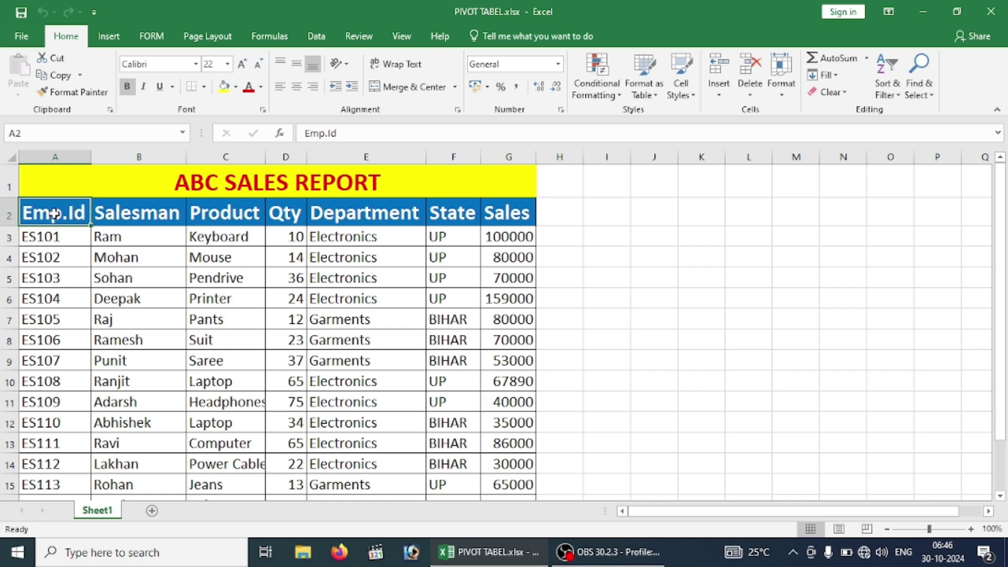
# Select the whole table A2:G16, starting from the Emp.Id header.
pyautogui.moveTo(55, 214)
pyautogui.mouseDown()
pyautogui.moveTo(517, 452)
pyautogui.moveTo(515, 469)
pyautogui.mouseUp()
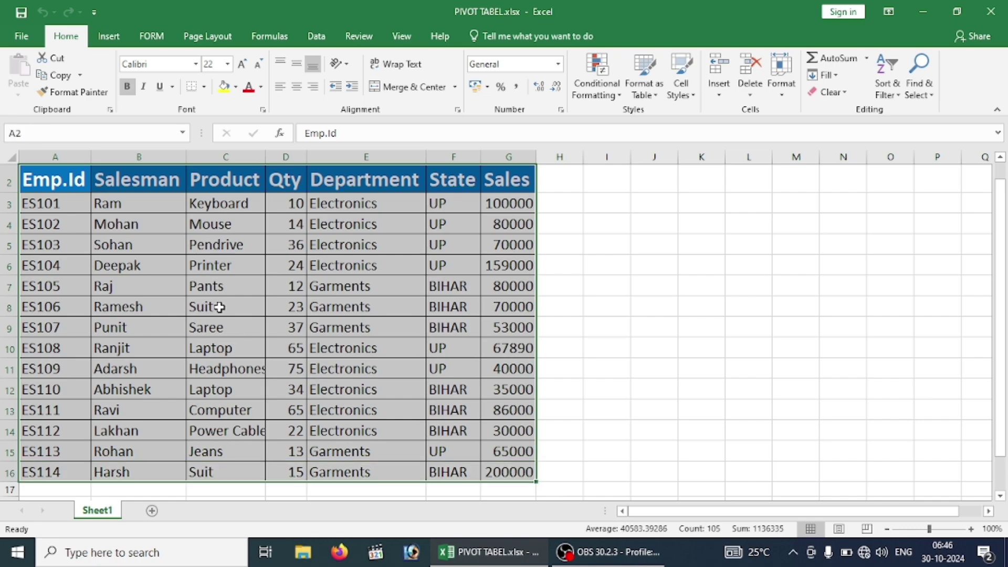
pyautogui.click(56, 188)
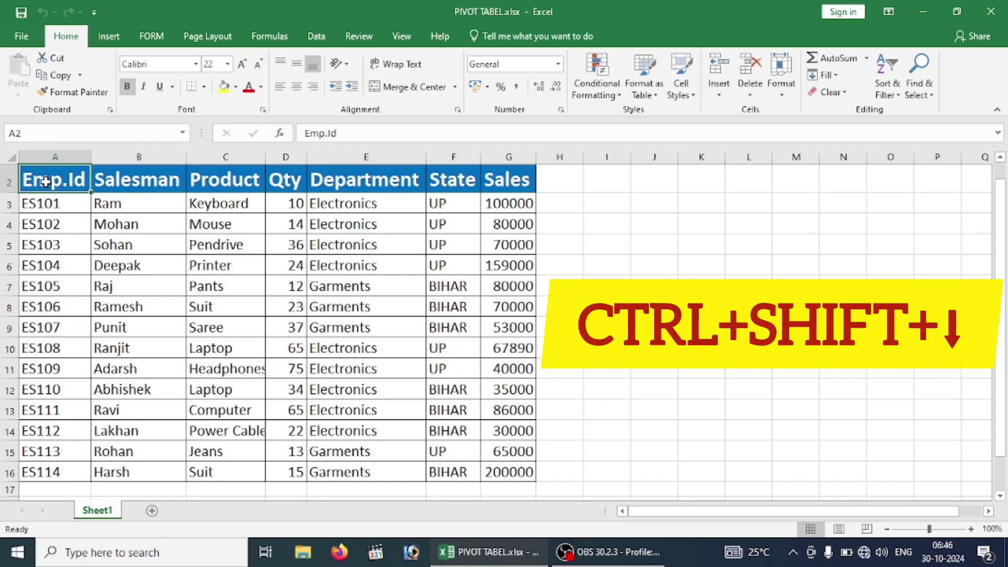
pyautogui.hotkey('ctrl', 'shift', 'Down')
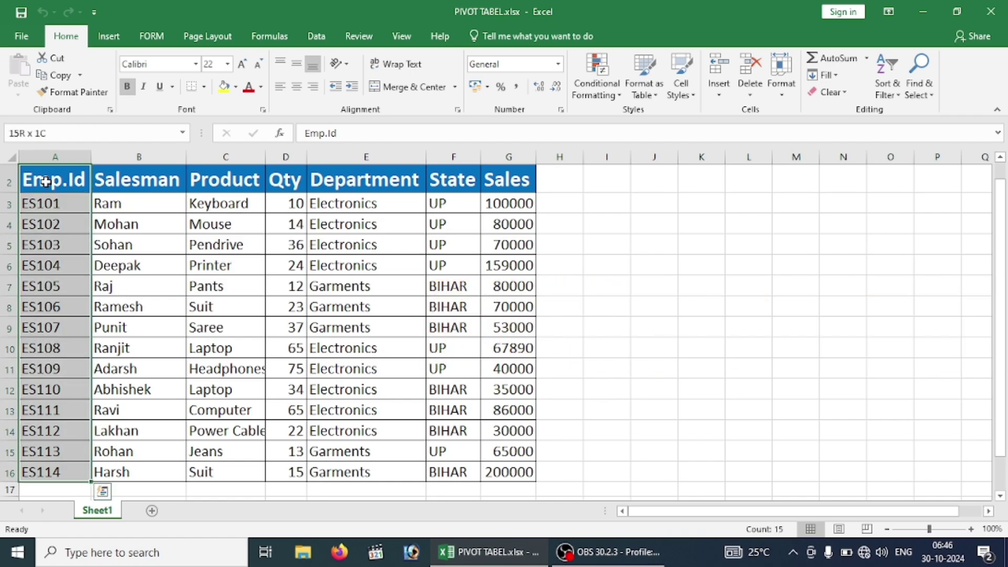
pyautogui.hotkey('ctrl', 'shift', 'Right')
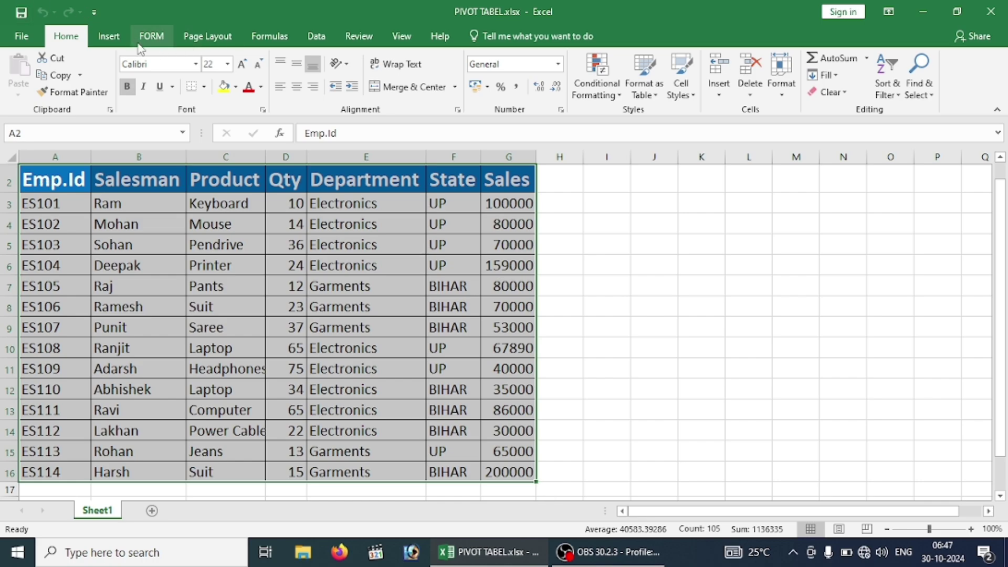
# Insert the recommended PivotTable summing Sales by State and Department.
pyautogui.click(108, 36)
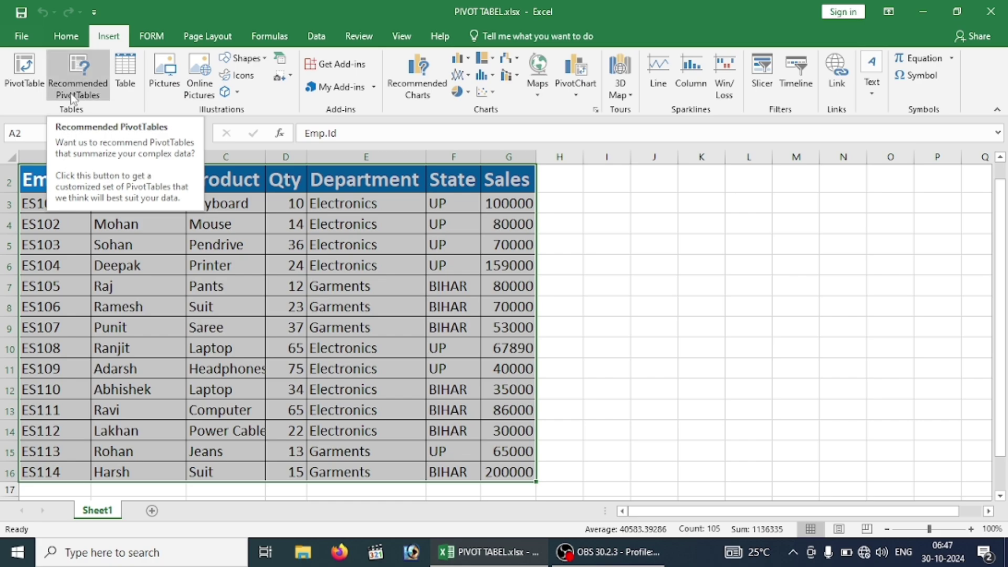
pyautogui.click(72, 98)
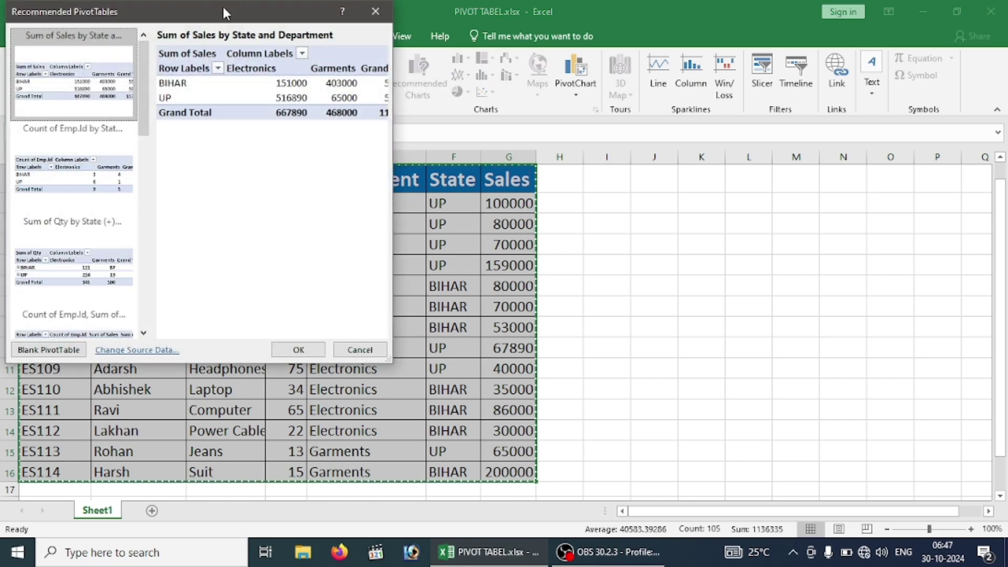
pyautogui.moveTo(223, 7); pyautogui.dragTo(315, 22)
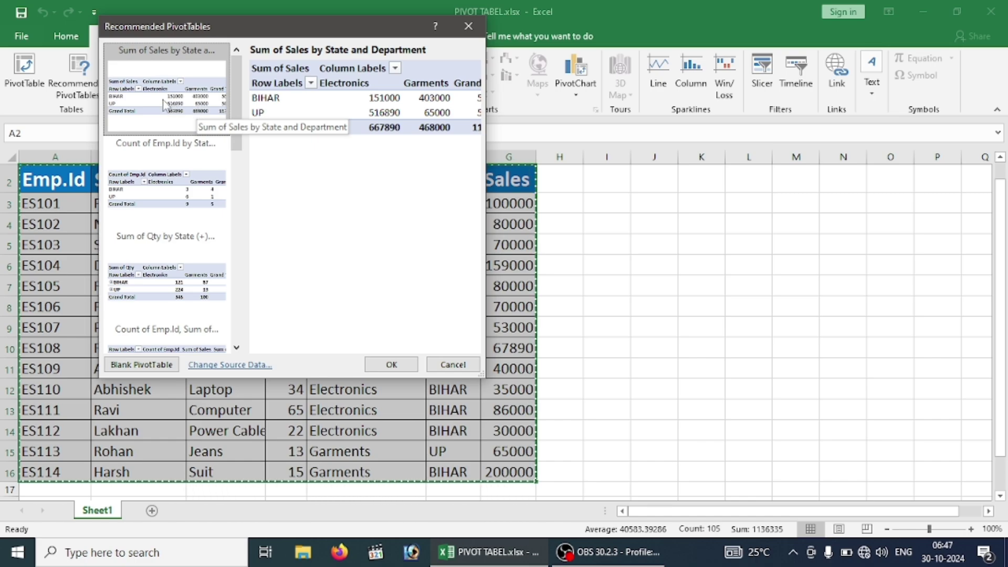
pyautogui.click(387, 363)
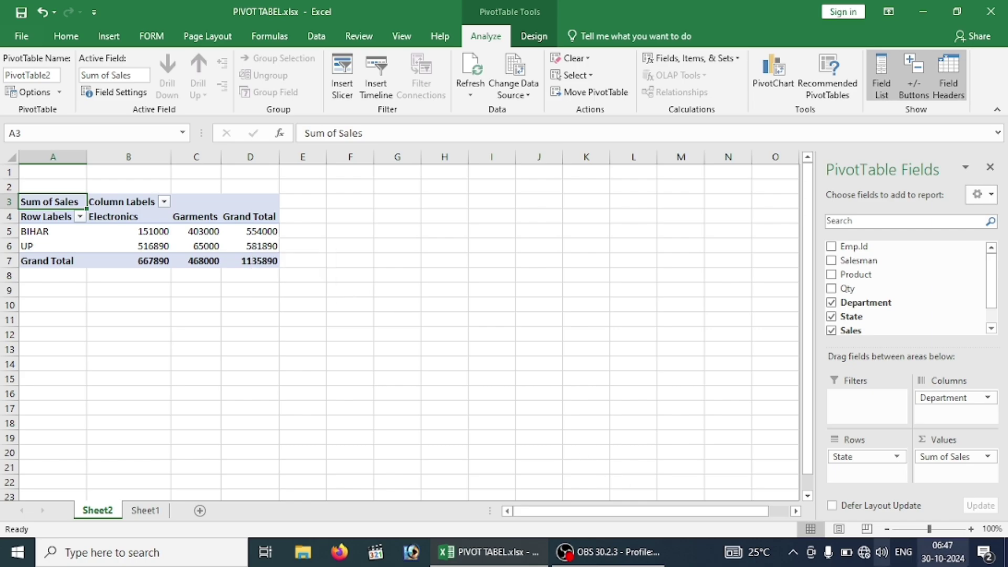
# Zoom the Sheet2 pivot table to 200%, then go back to Sheet1.
pyautogui.click(978, 533)
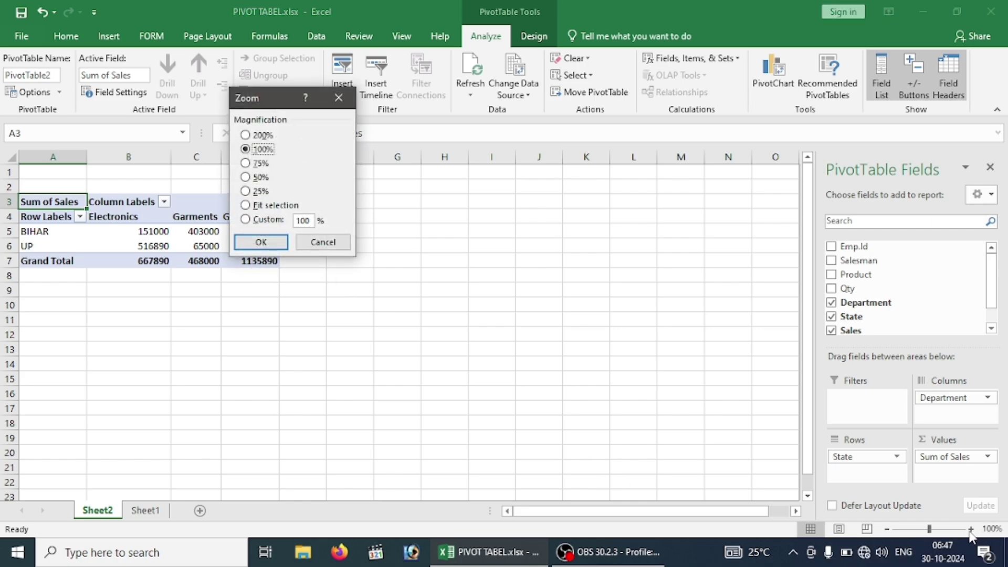
pyautogui.click(245, 135)
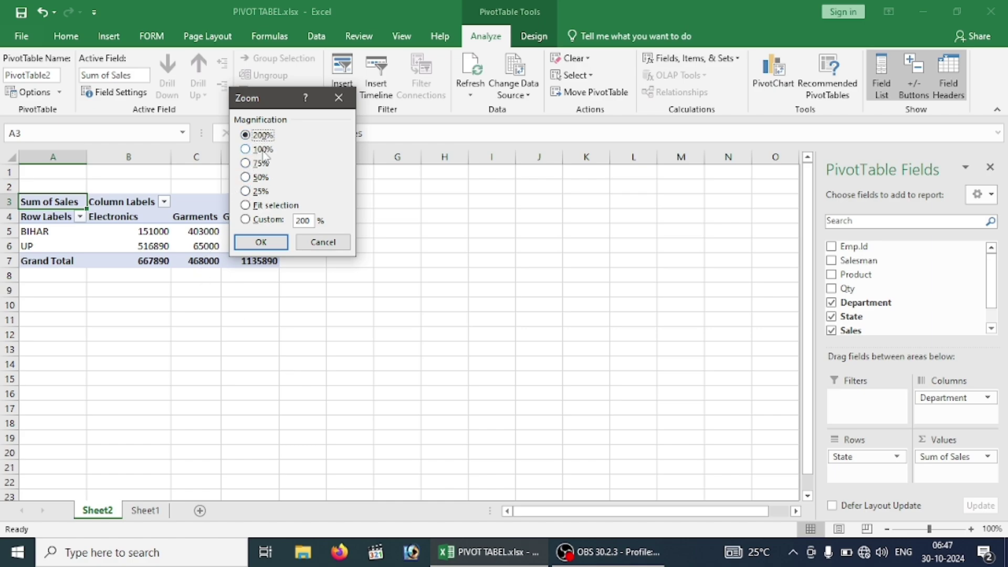
pyautogui.click(261, 243)
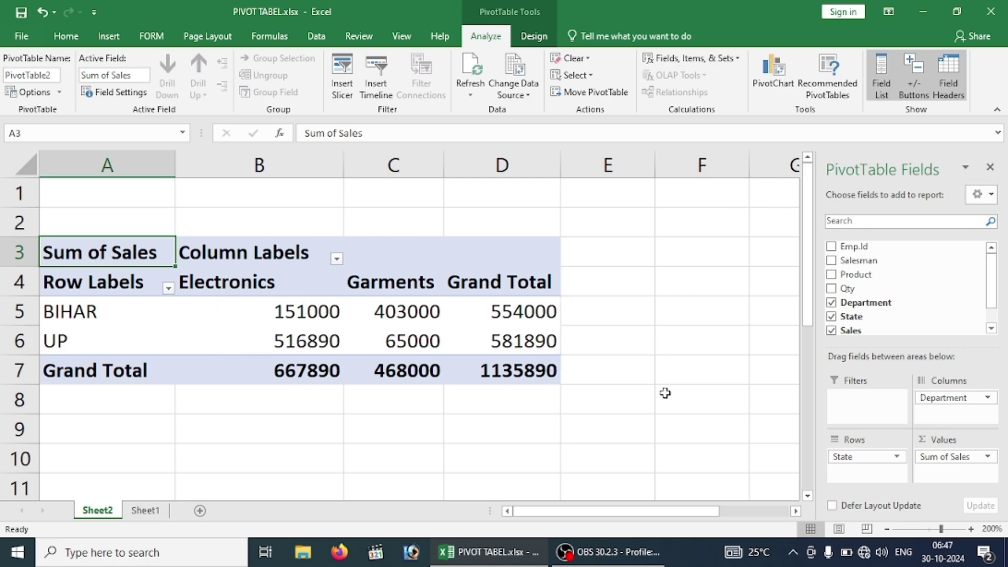
pyautogui.click(142, 512)
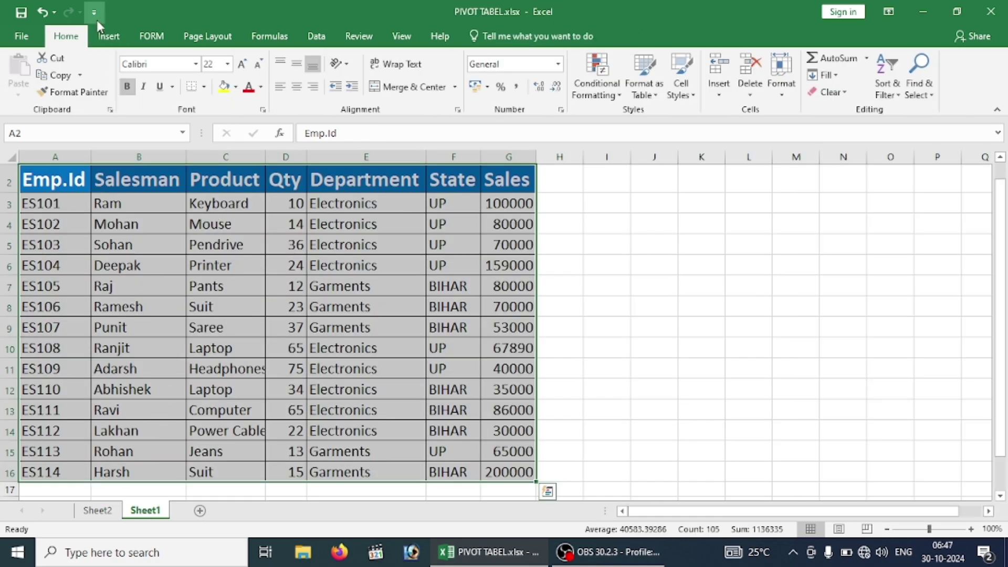
# Skip the recommended layouts and create a blank PivotTable from Sheet1!$A$2:$G$16 on a new worksheet.
pyautogui.click(106, 38)
pyautogui.click(74, 65)
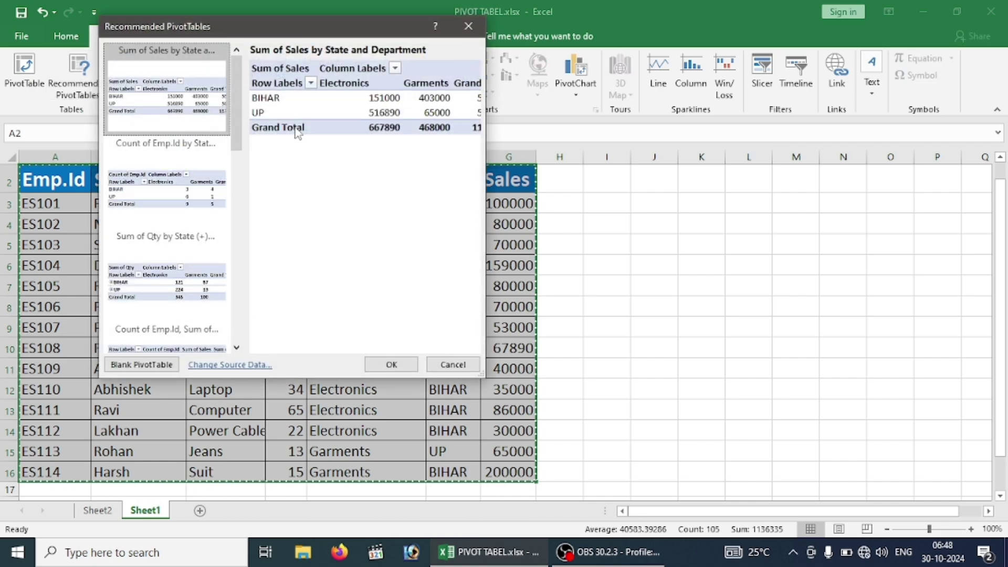
pyautogui.moveTo(232, 127); pyautogui.dragTo(251, 248)
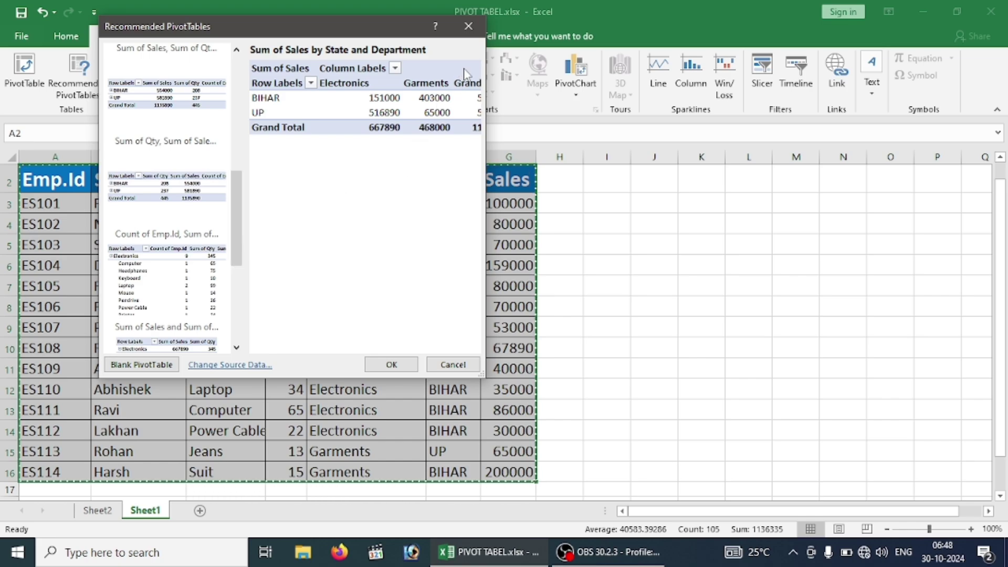
pyautogui.click(479, 31)
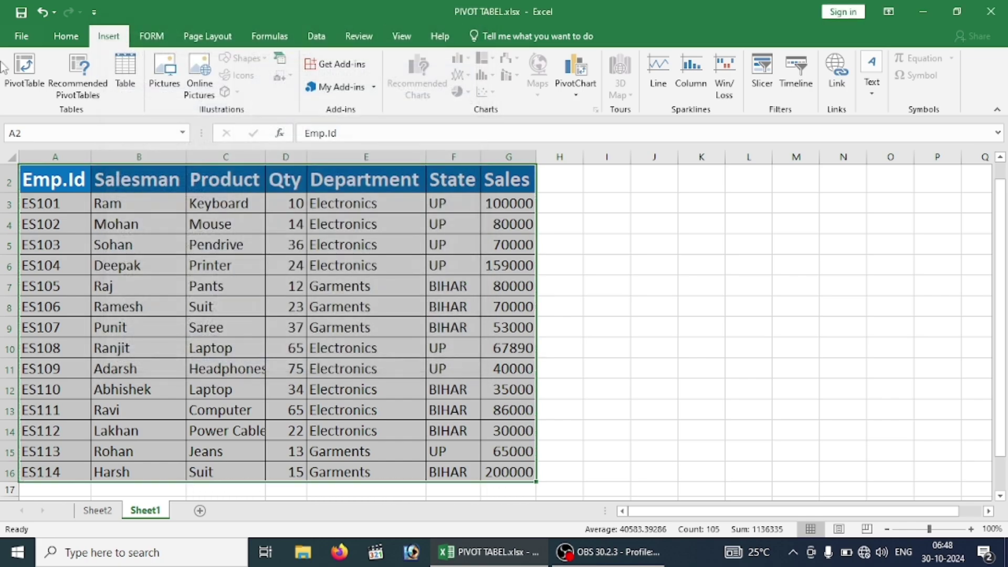
pyautogui.click(30, 83)
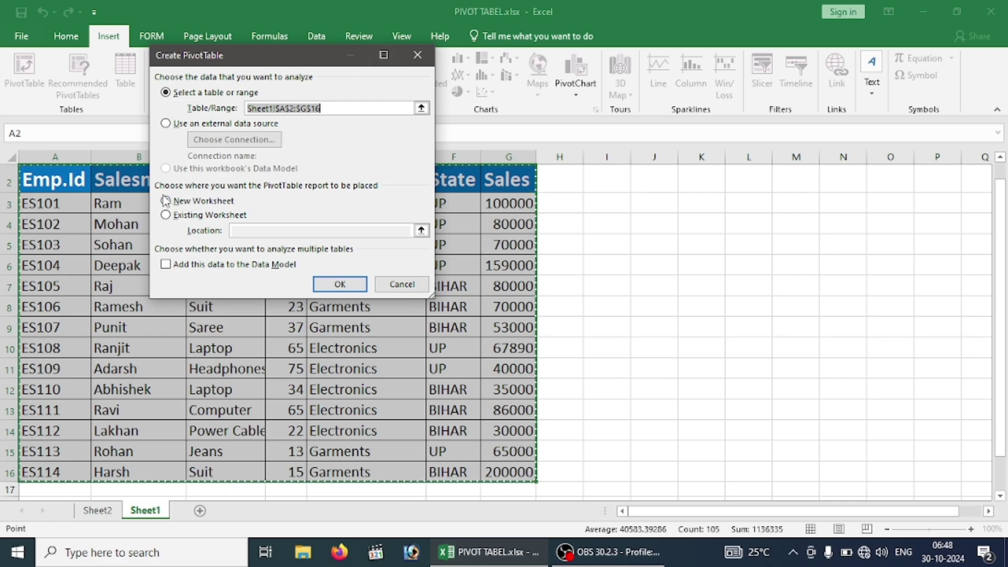
pyautogui.click(166, 200)
pyautogui.click(339, 285)
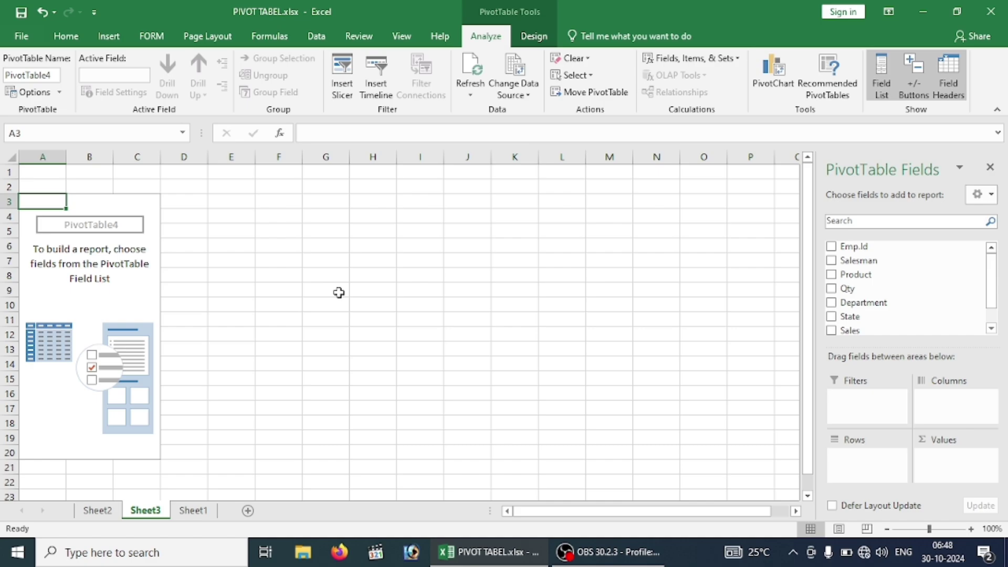
pyautogui.click(81, 234)
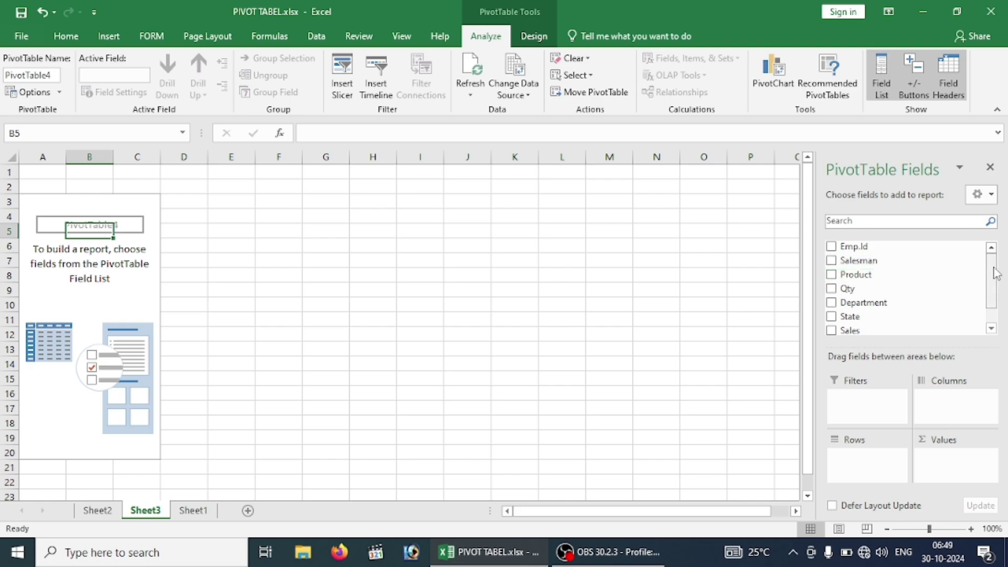
# Put Department in Rows and Sales in Values to get Sum of Sales per department.
pyautogui.moveTo(996, 273)
pyautogui.mouseDown()
pyautogui.moveTo(997, 302)
pyautogui.moveTo(996, 288)
pyautogui.mouseUp()
pyautogui.moveTo(864, 303)
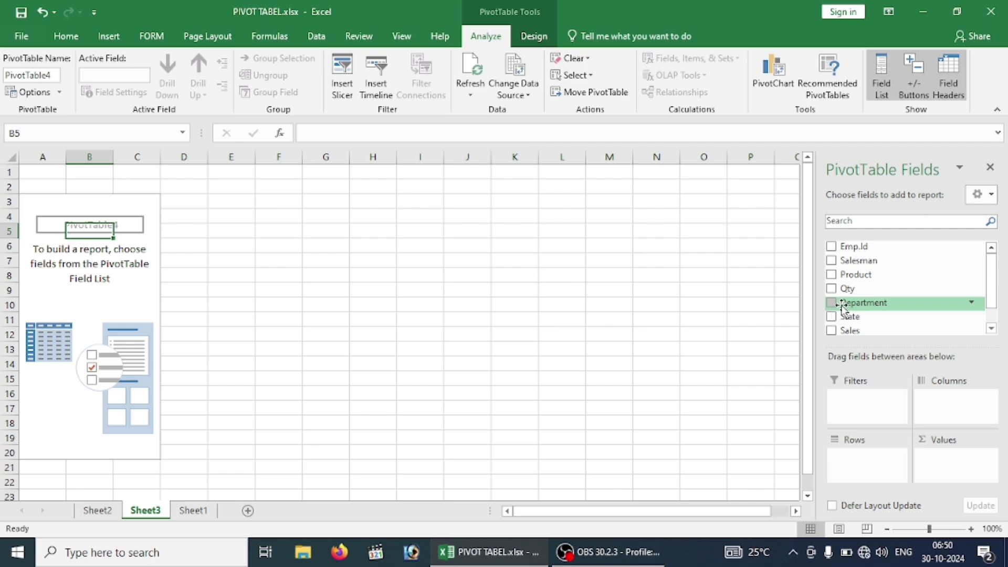
pyautogui.moveTo(841, 307); pyautogui.dragTo(876, 459)
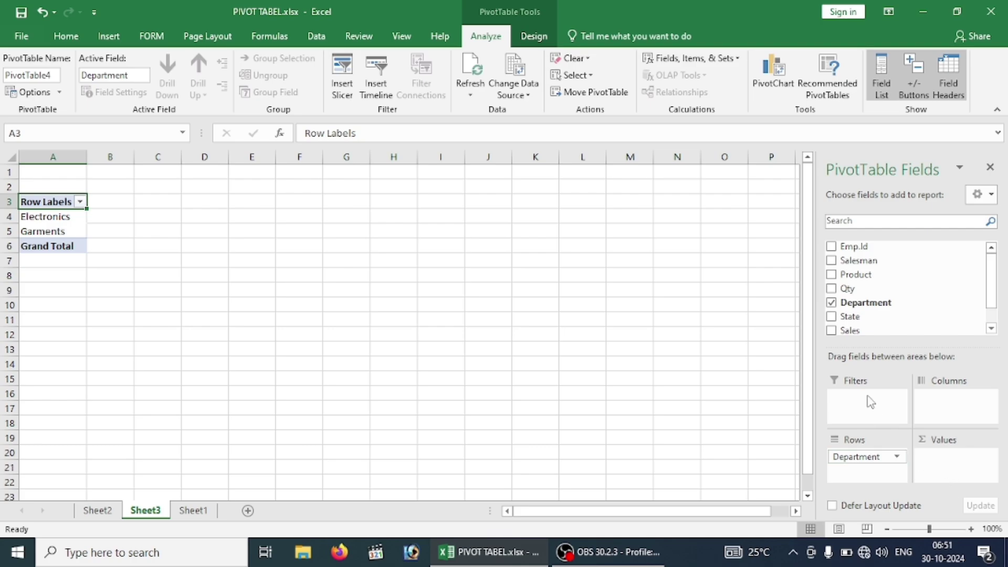
pyautogui.moveTo(867, 329)
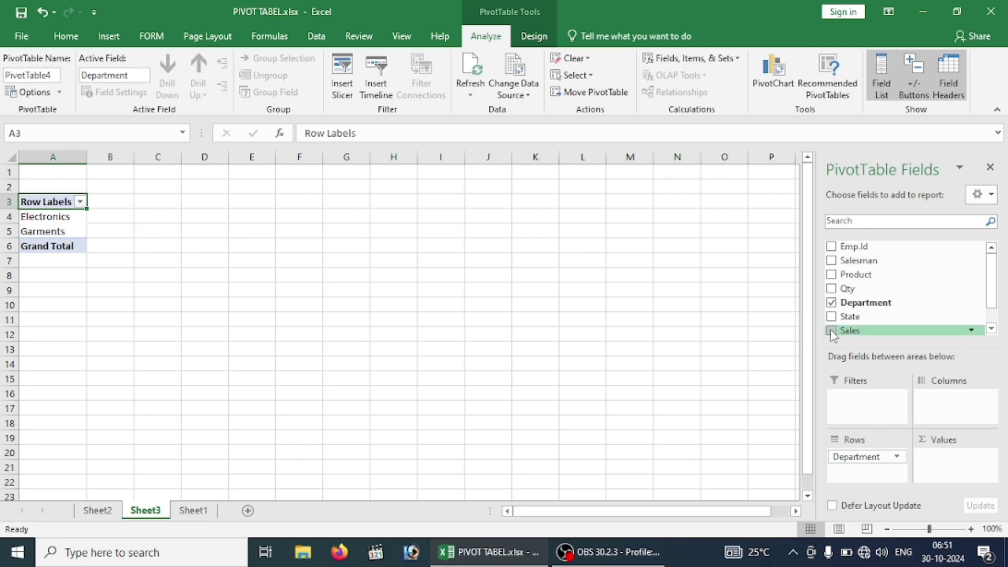
pyautogui.moveTo(832, 335); pyautogui.dragTo(934, 465)
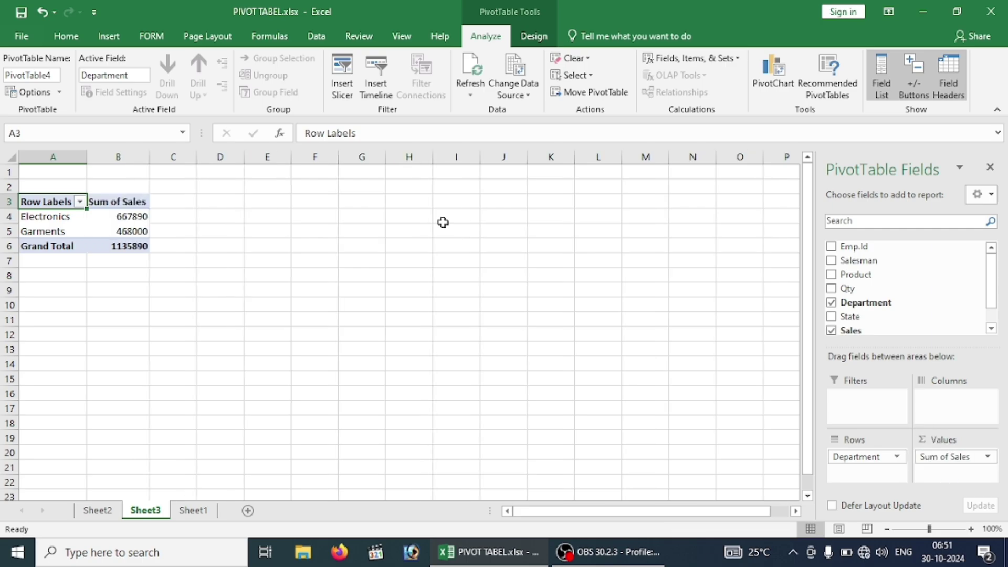
pyautogui.click(971, 529)
# Zoom in and select the Electronics and Garments rows, dismissing the Garments detail prompt.
pyautogui.click(971, 529)
pyautogui.click(971, 529)
pyautogui.click(971, 529)
pyautogui.click(971, 529)
pyautogui.click(971, 530)
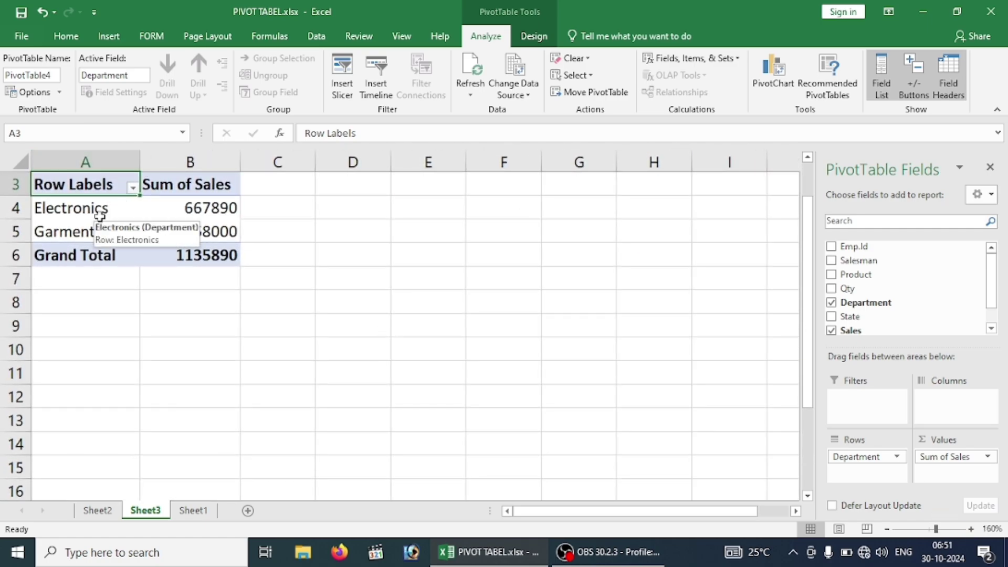
pyautogui.click(69, 215)
pyautogui.click(67, 233)
pyautogui.doubleClick(66, 233)
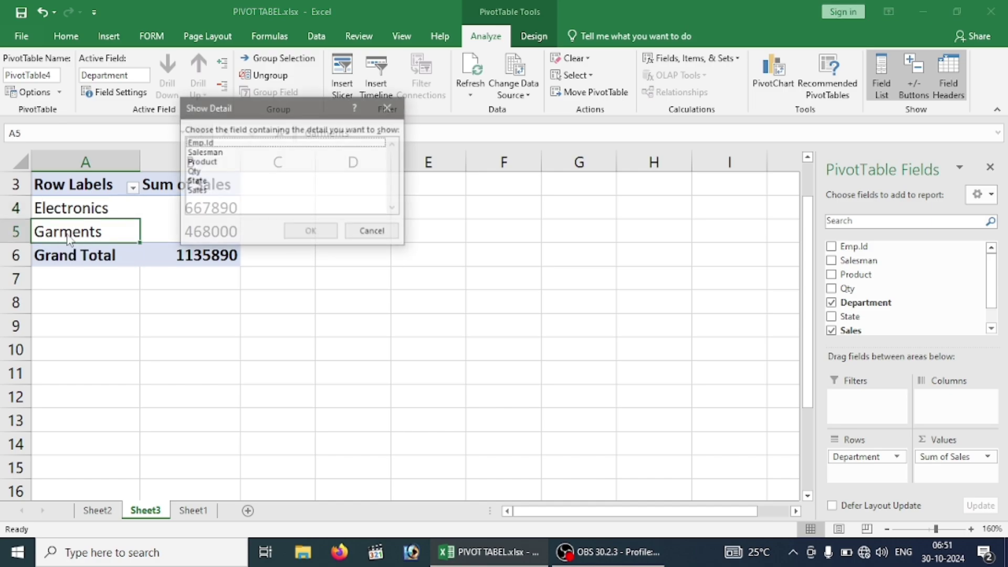
pyautogui.click(371, 232)
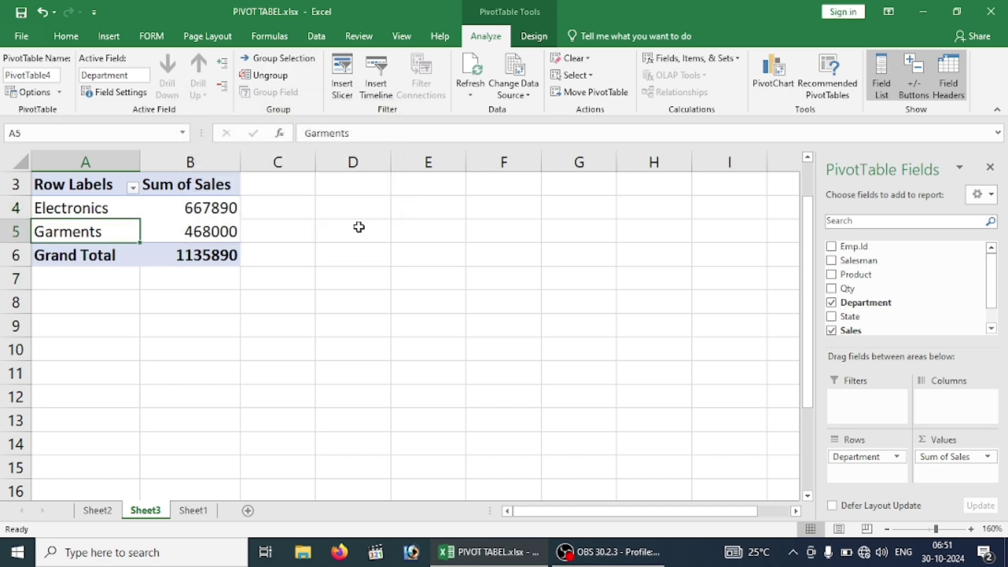
# Check the Electronics, Garments and 1135890 grand total values, then switch to Sheet1.
pyautogui.click(224, 207)
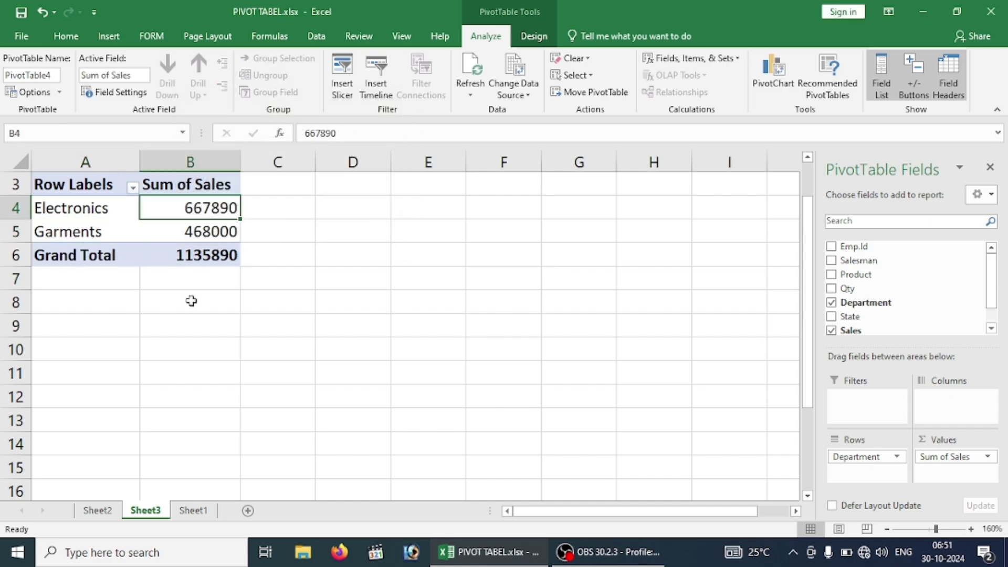
pyautogui.click(193, 233)
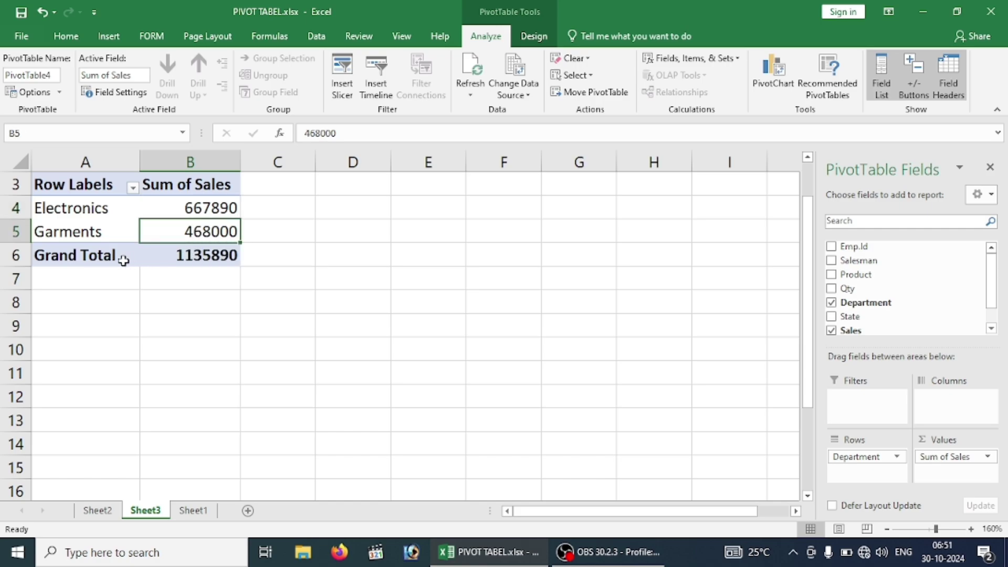
pyautogui.click(193, 257)
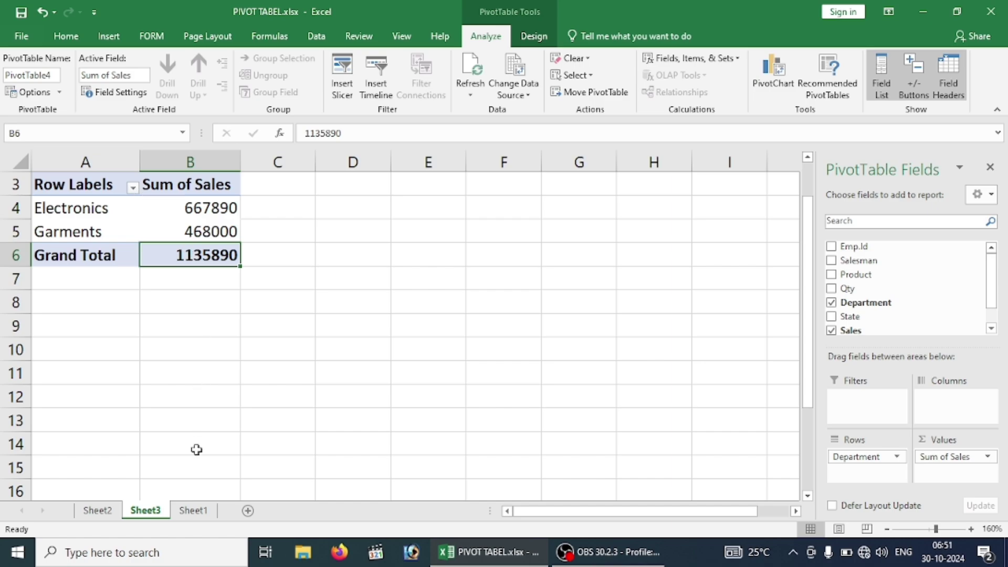
pyautogui.click(193, 510)
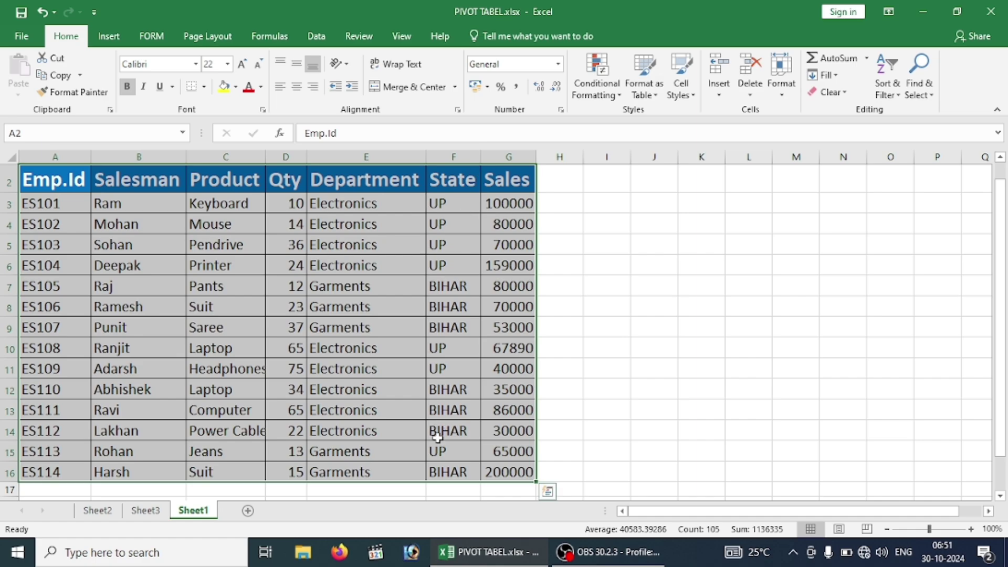
# Go back to Sheet3 and open the Row Labels department filter list.
pyautogui.click(146, 510)
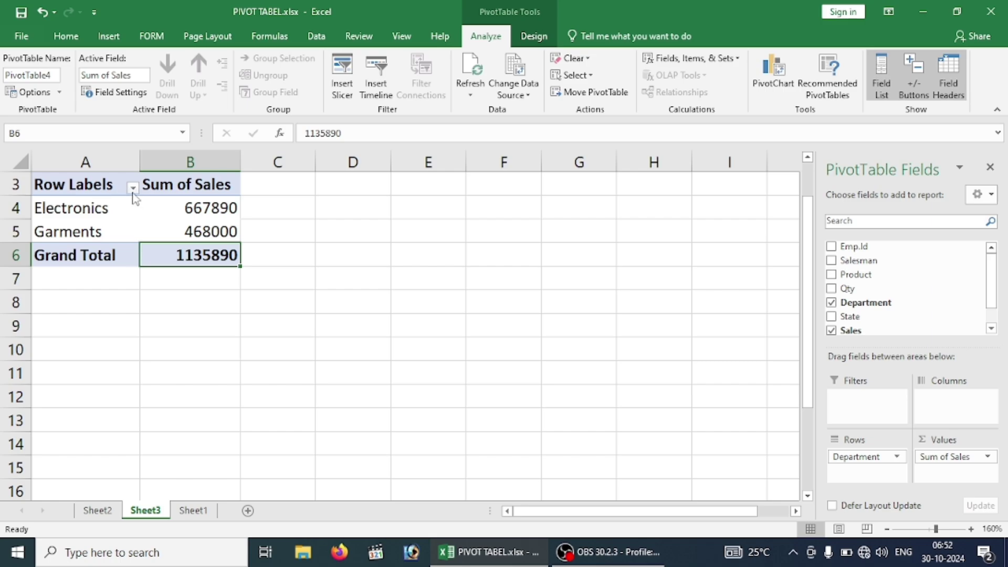
pyautogui.click(133, 190)
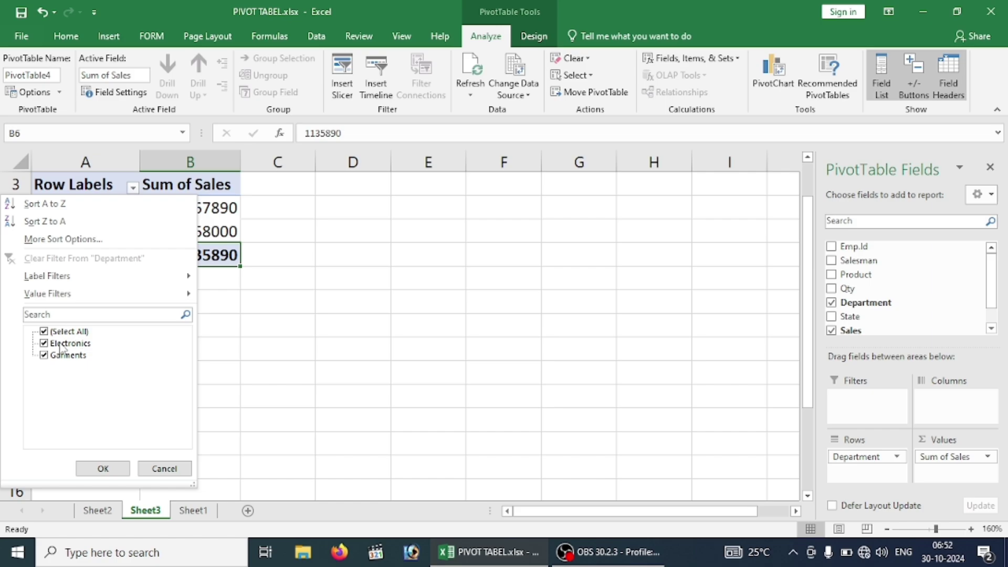
# Filter the pivot to show only the Electronics department.
pyautogui.click(44, 331)
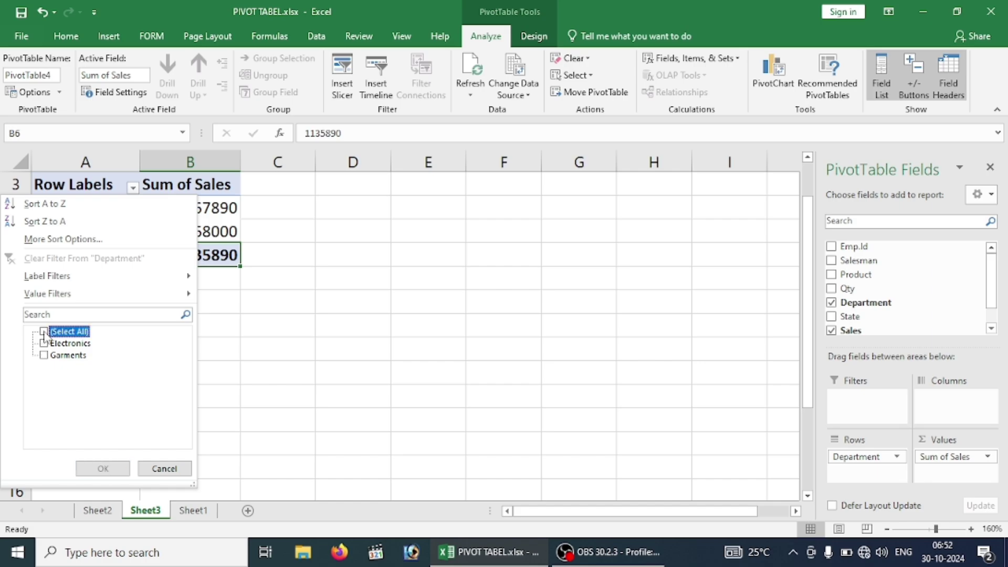
pyautogui.click(44, 343)
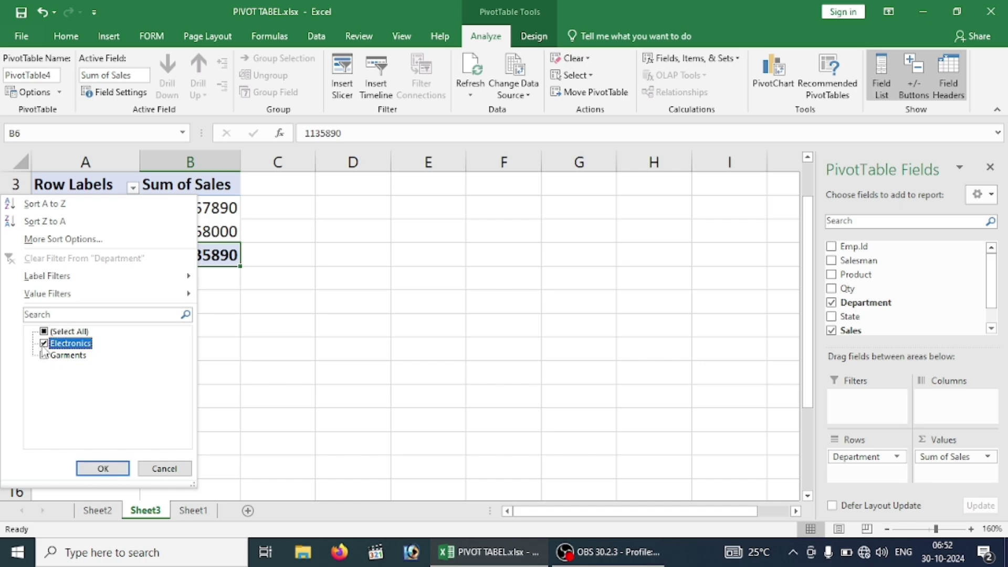
pyautogui.click(108, 468)
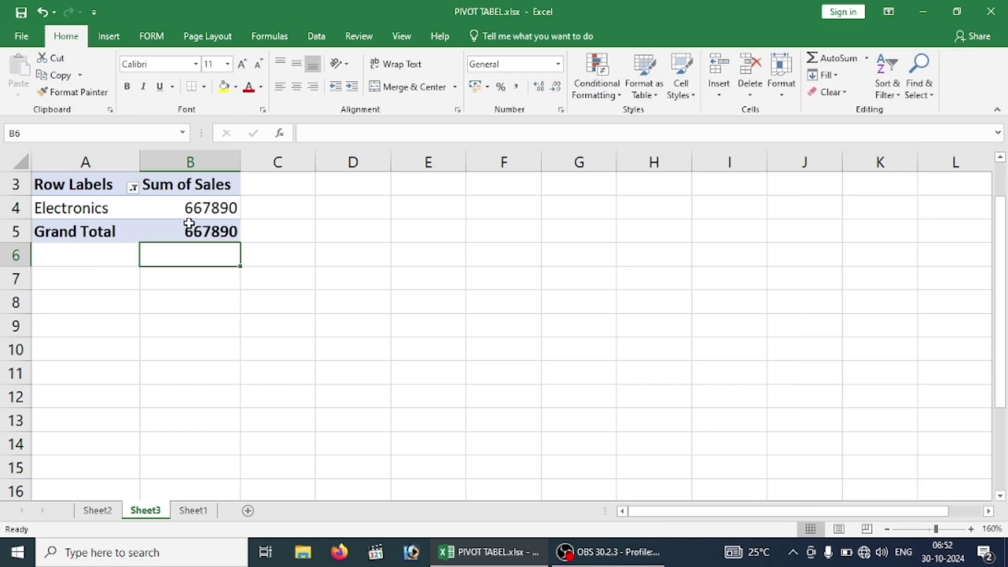
# Reopen the department filter and select all departments to show Electronics and Garments again.
pyautogui.click(134, 188)
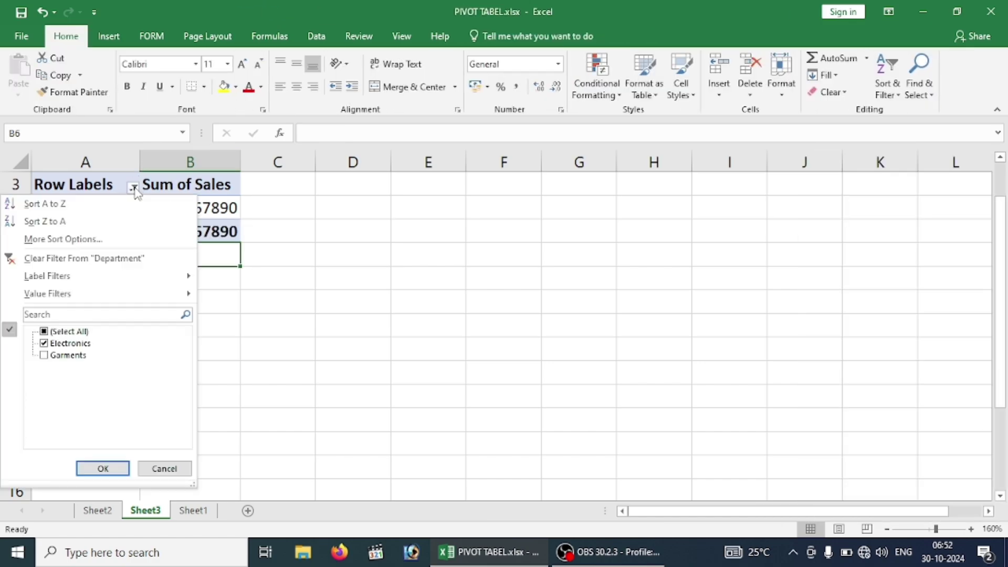
pyautogui.click(44, 346)
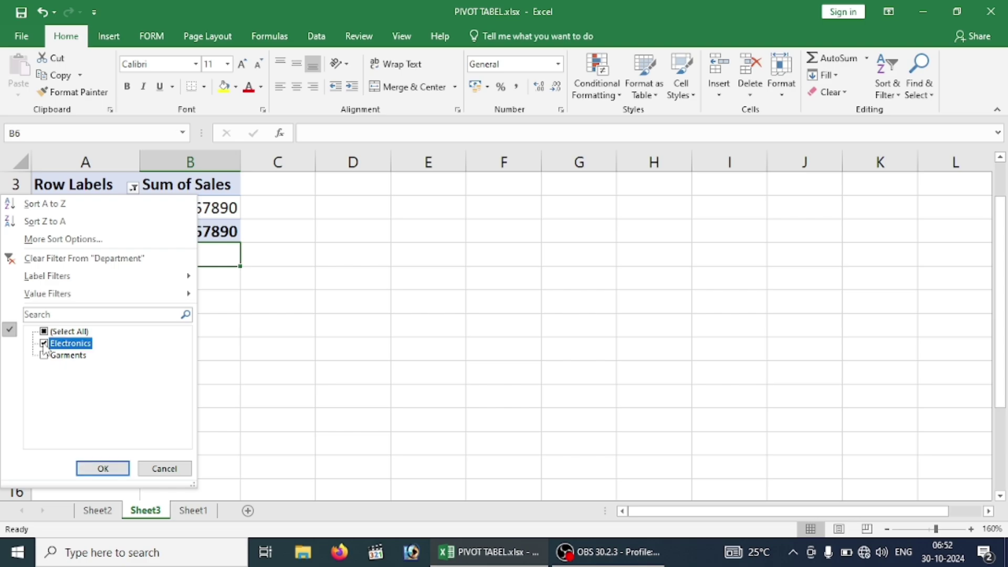
pyautogui.click(43, 344)
pyautogui.click(44, 331)
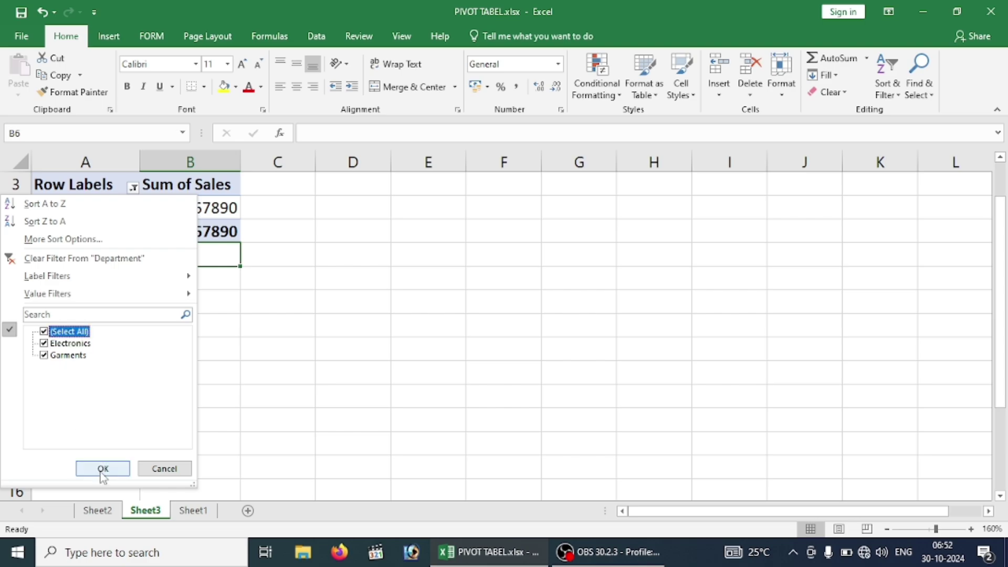
pyautogui.click(102, 469)
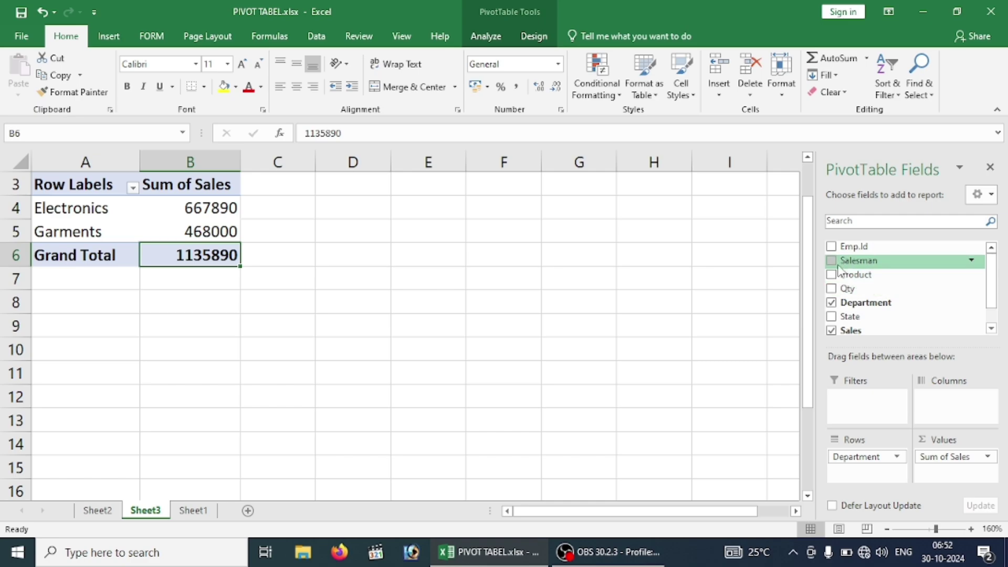
# Add State to Columns, splitting sales into BIHAR and UP, and check the Electronics figures.
pyautogui.click(829, 319)
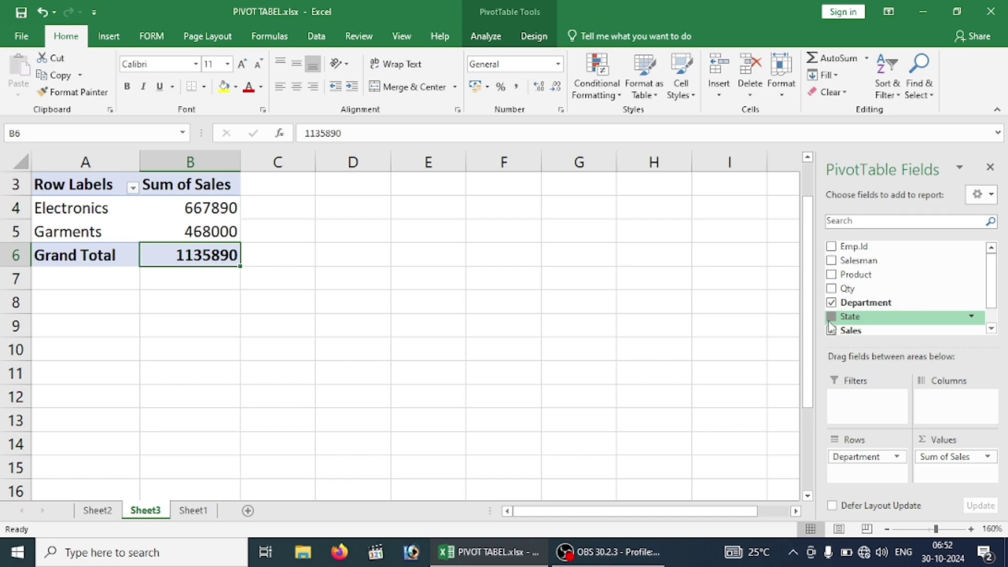
pyautogui.moveTo(831, 325); pyautogui.dragTo(947, 417)
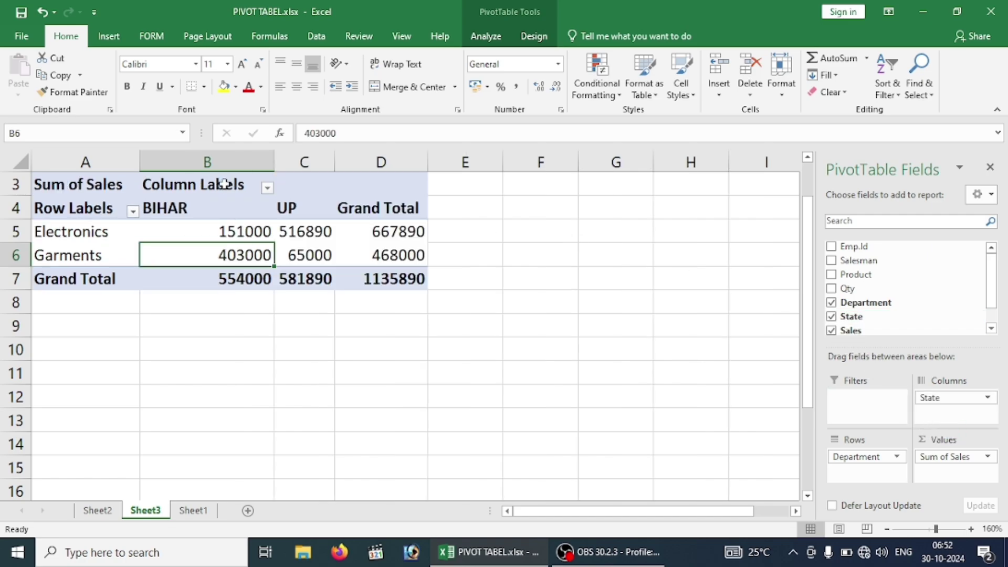
pyautogui.click(212, 234)
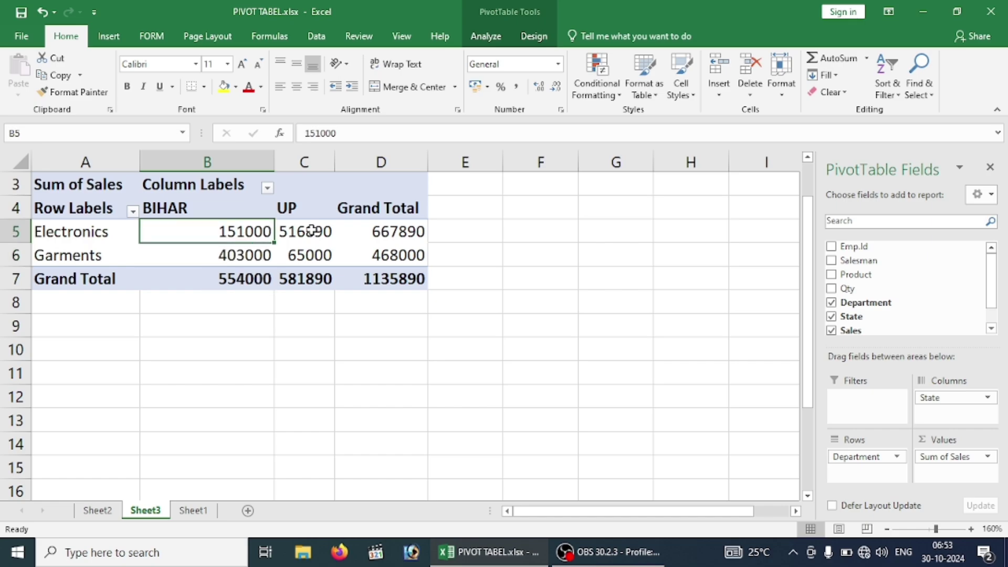
pyautogui.click(338, 231)
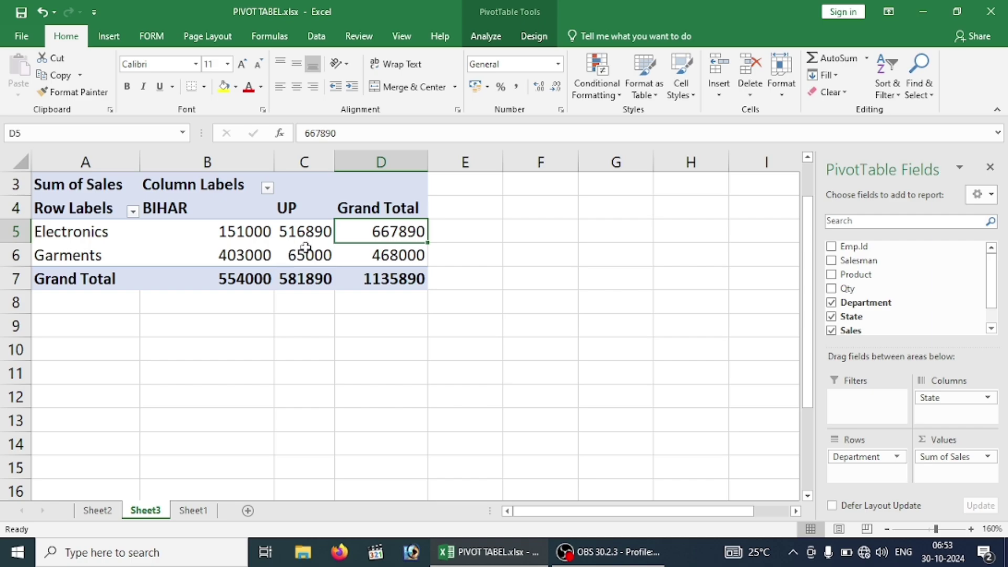
pyautogui.click(318, 233)
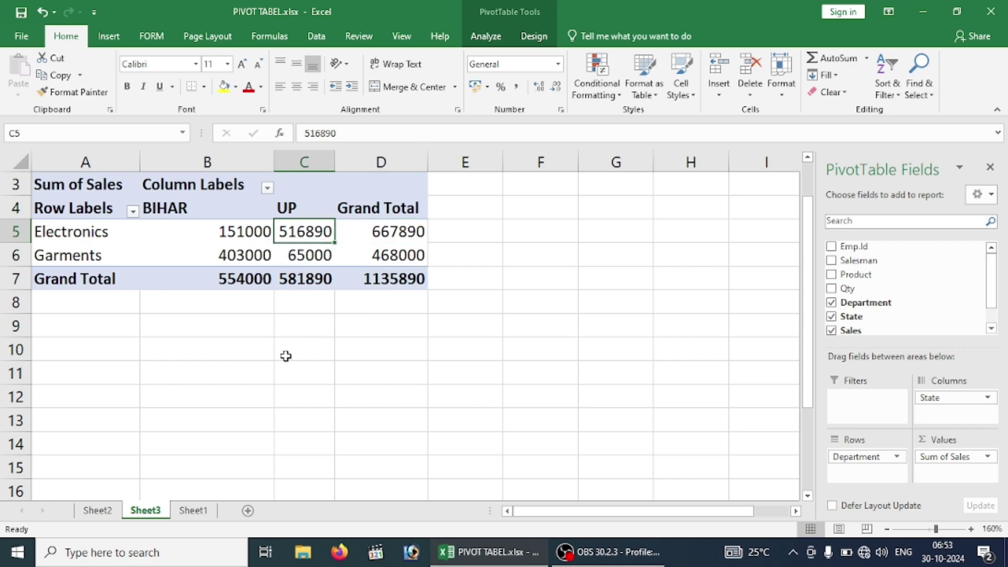
pyautogui.click(385, 235)
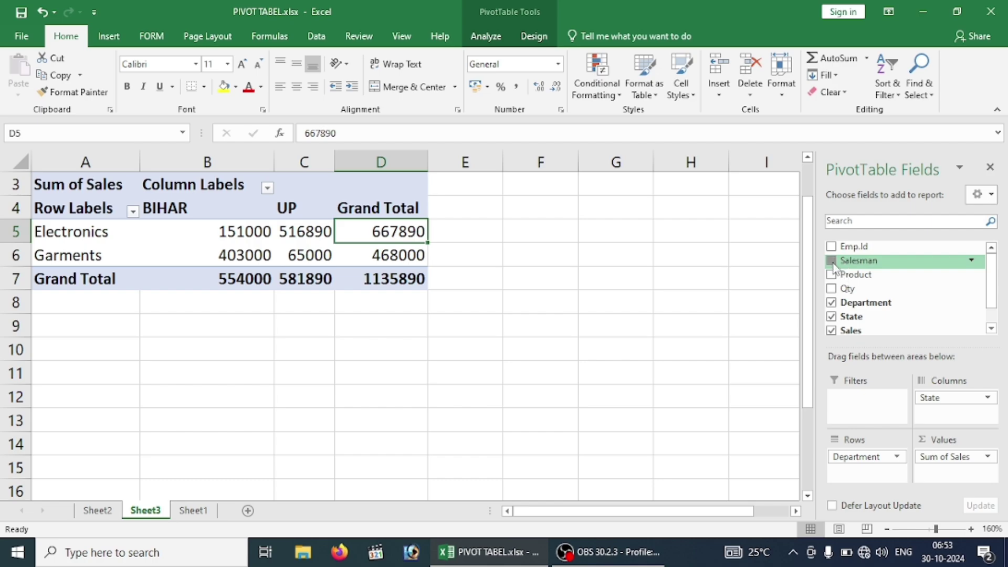
pyautogui.moveTo(832, 264); pyautogui.dragTo(943, 415)
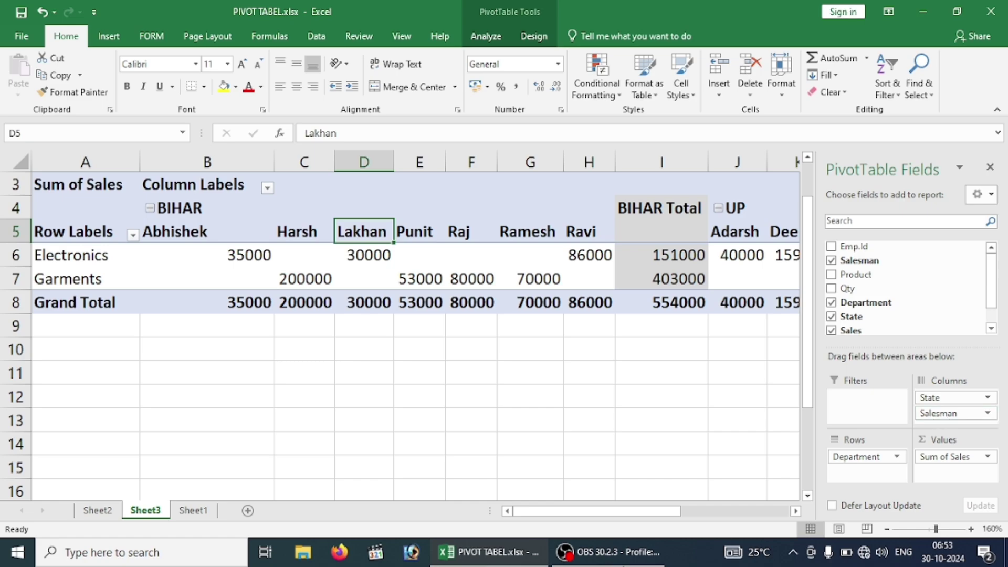
pyautogui.moveTo(592, 520)
pyautogui.mouseDown()
pyautogui.moveTo(777, 525)
pyautogui.moveTo(525, 525)
pyautogui.mouseUp()
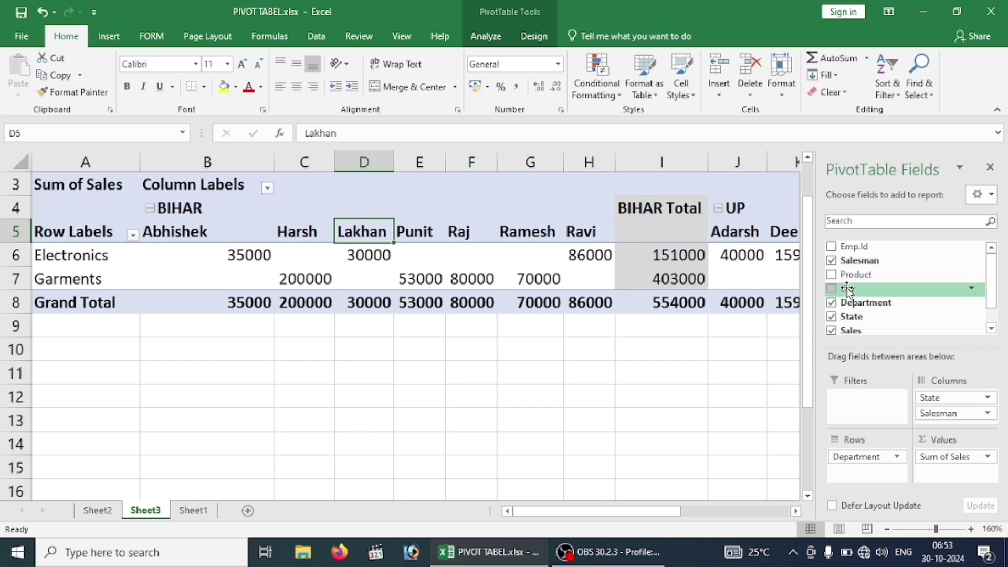
pyautogui.click(831, 263)
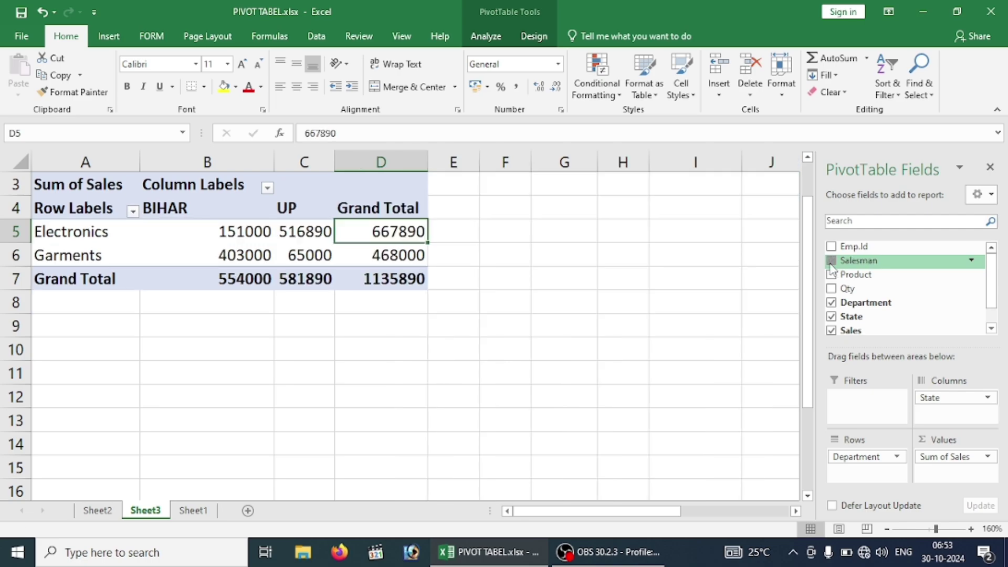
# Add the Salesman field to Rows beneath Department.
pyautogui.click(832, 263)
pyautogui.click(831, 261)
pyautogui.moveTo(834, 264); pyautogui.dragTo(861, 470)
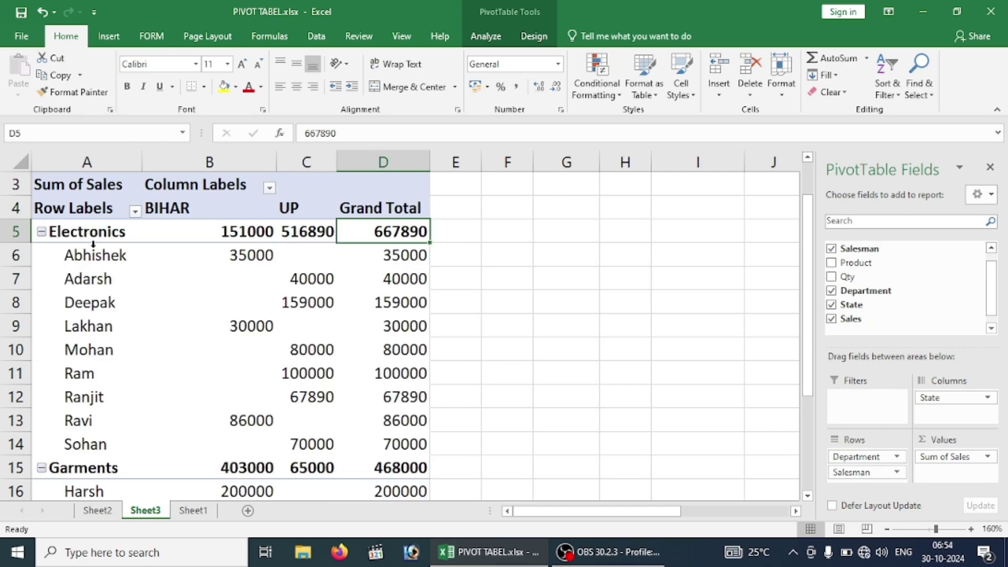
# Step through the department and salesman rows to review each salesman's BIHAR and UP sales.
pyautogui.click(87, 262)
pyautogui.press('Down')
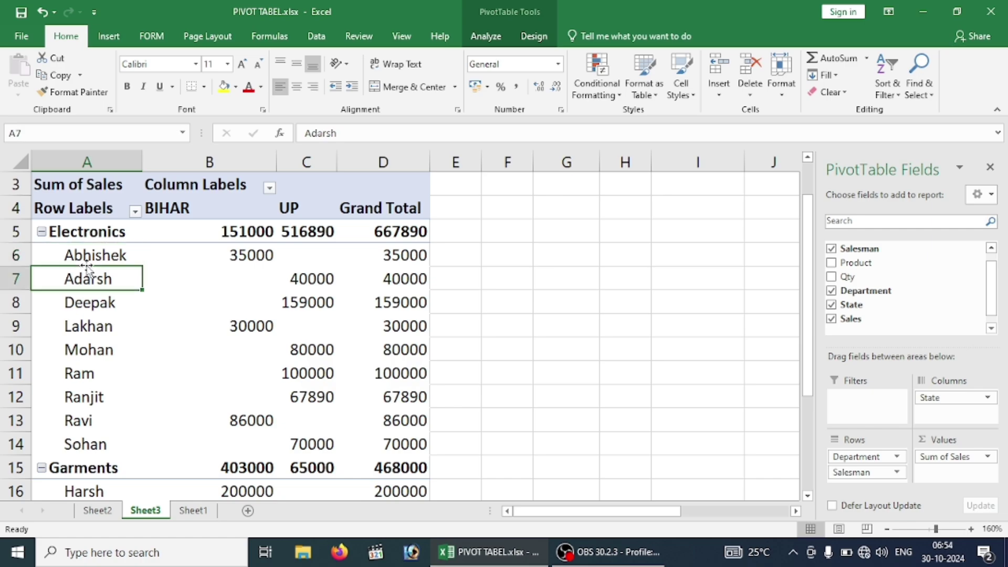
pyautogui.press('Down')
pyautogui.press('Down')
pyautogui.press('Down')
pyautogui.press('Down')
pyautogui.press('Down')
pyautogui.press('Down')
pyautogui.press('Down')
pyautogui.press('Down')
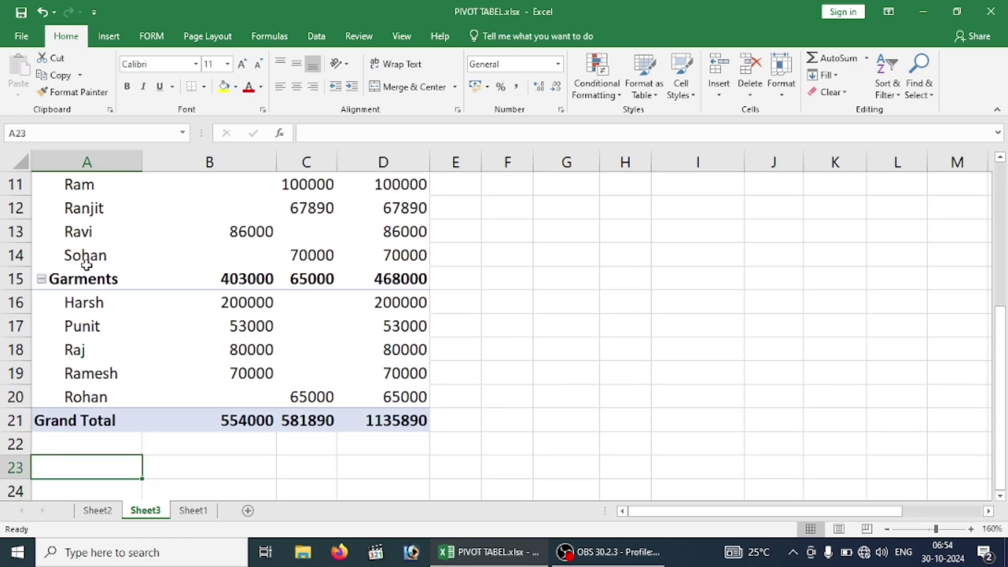
pyautogui.press('Up')
pyautogui.press('Up')
pyautogui.press('Up')
pyautogui.press('Up')
pyautogui.press('Up')
pyautogui.press('Up')
pyautogui.press('Up')
pyautogui.press('Up')
pyautogui.press('Up')
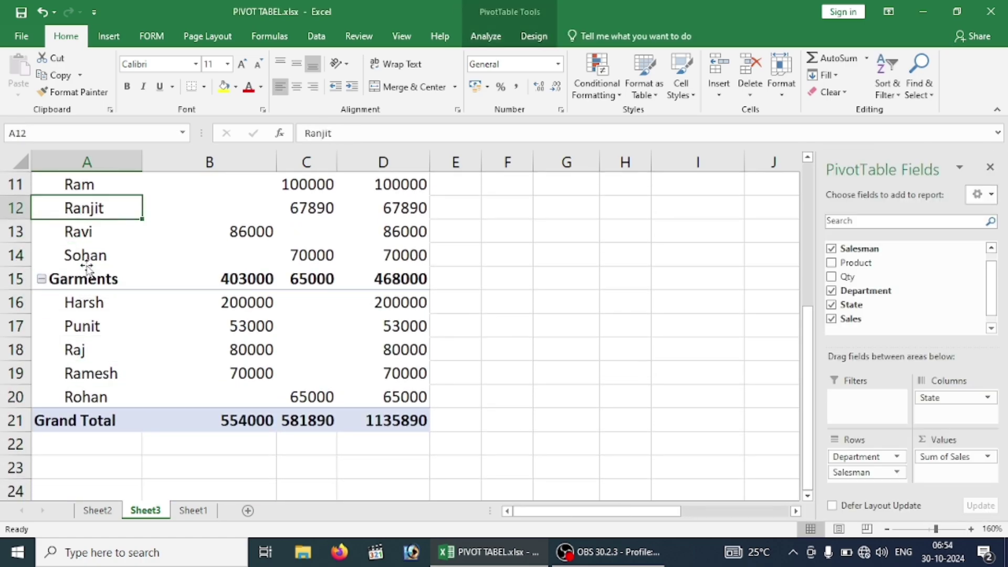
pyautogui.hotkey('ctrl', 'Home')
pyautogui.press('Down')
pyautogui.press('Down')
pyautogui.press('Down')
pyautogui.press('Down')
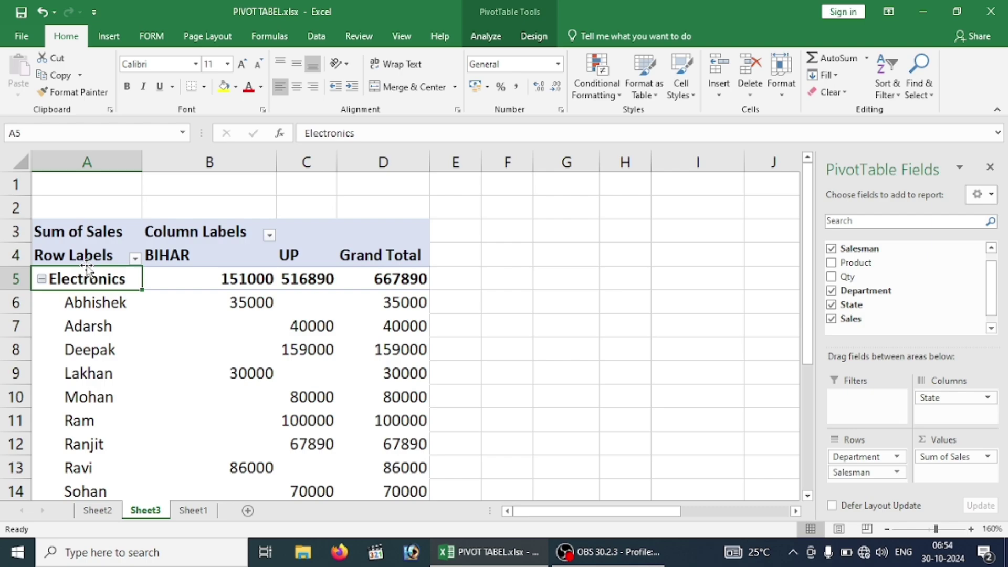
pyautogui.press('Down')
pyautogui.press('Up')
pyautogui.press('Down')
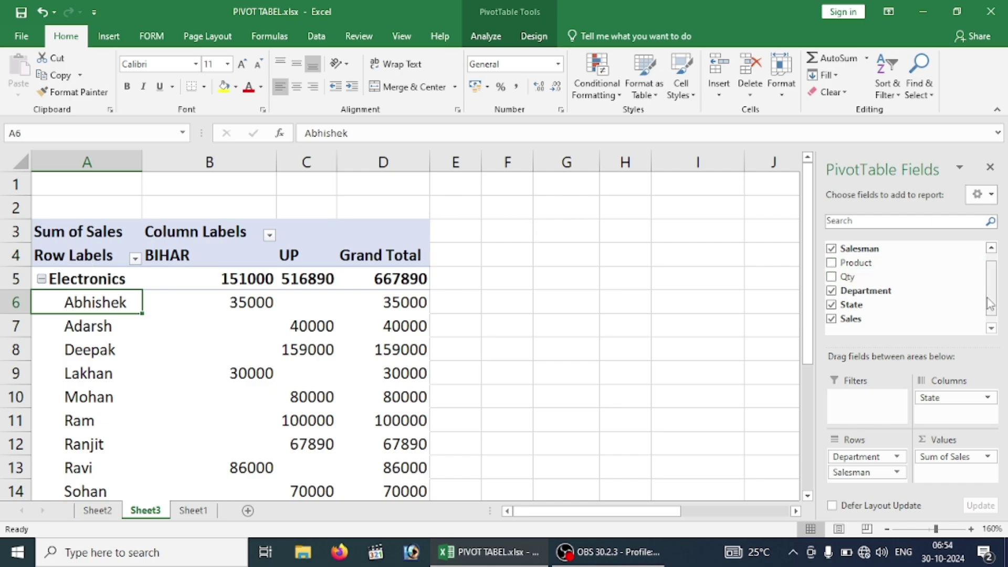
pyautogui.scroll(1, 991, 303)
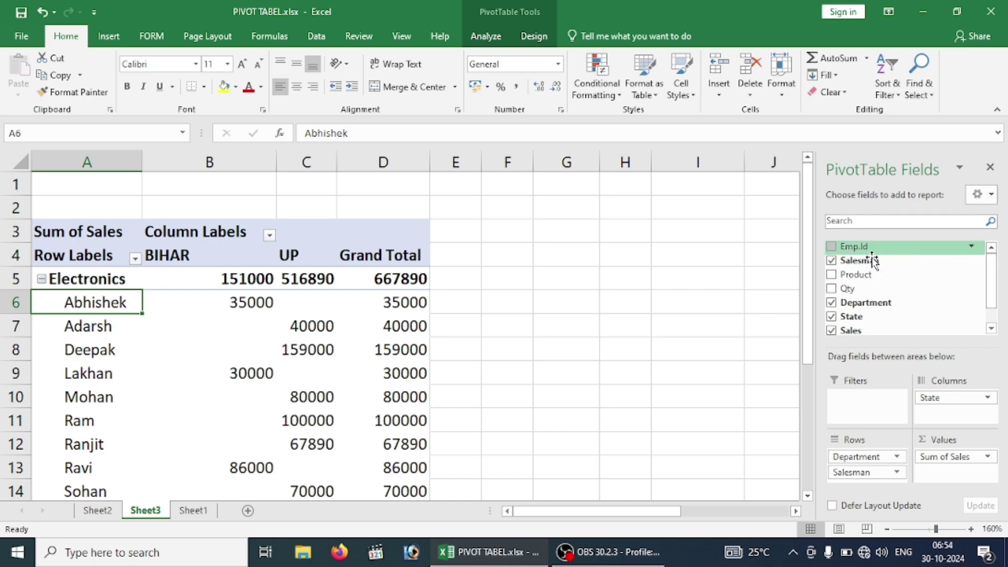
# Clear Salesman, Department, State and Sales from the pivot layout.
pyautogui.click(831, 260)
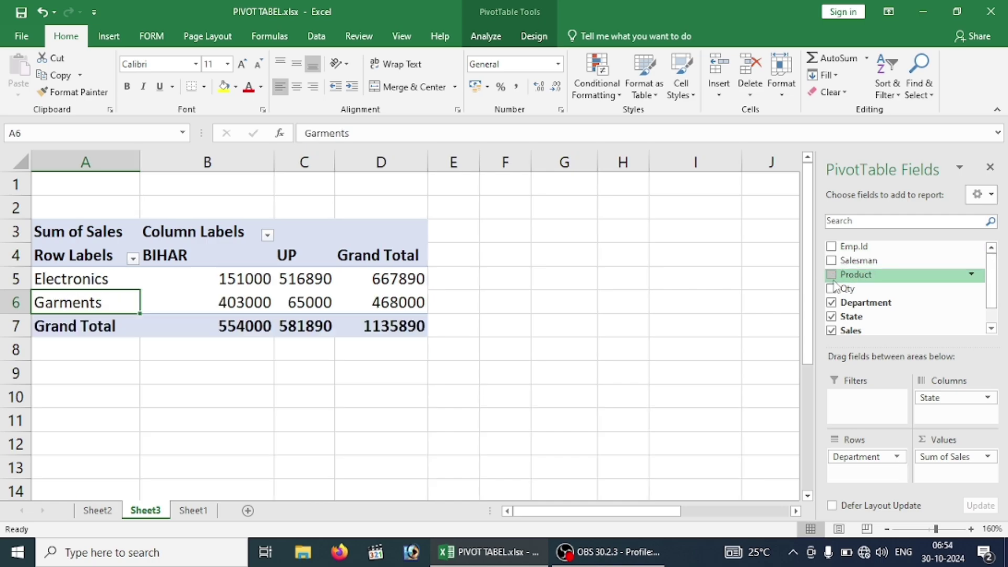
pyautogui.click(832, 303)
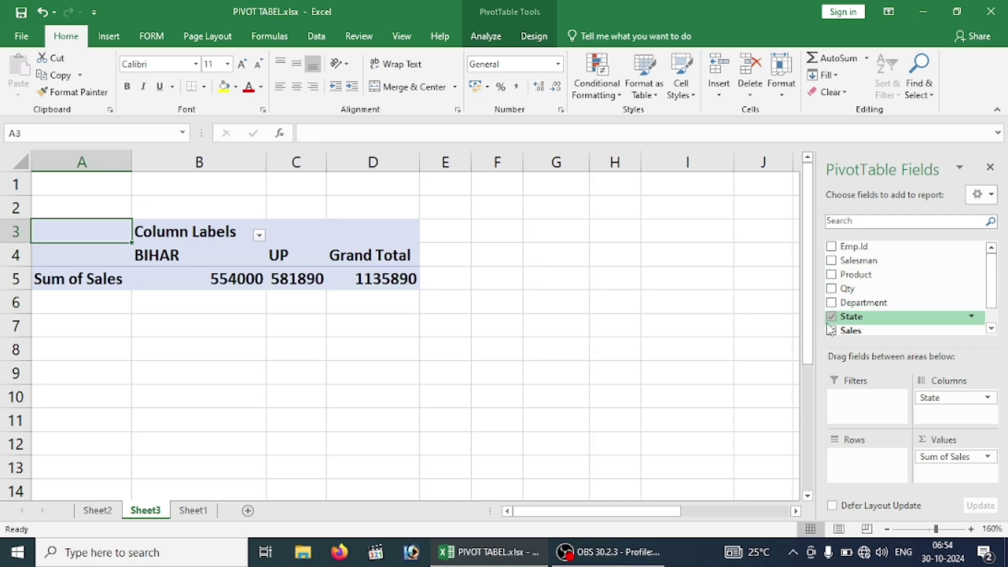
pyautogui.click(831, 316)
pyautogui.click(831, 331)
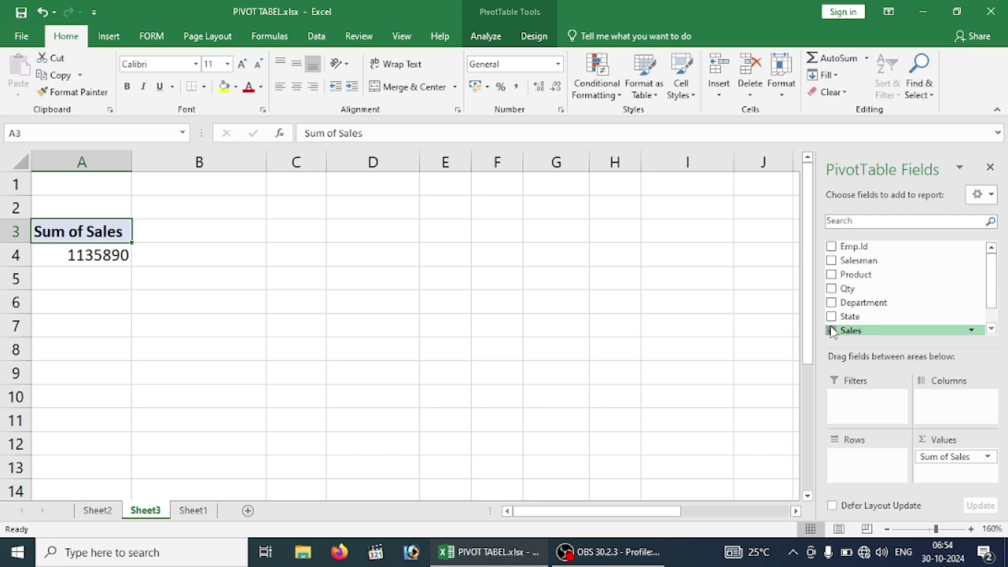
# Put Salesman and Product in rows, State (BIHAR, UP) in columns, and summed Sales in values.
pyautogui.click(831, 261)
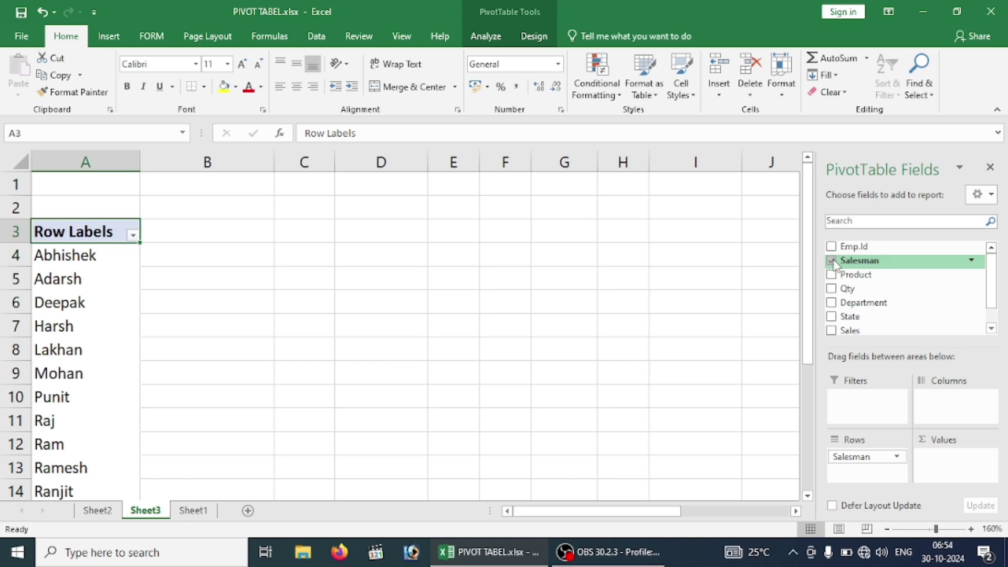
pyautogui.click(831, 275)
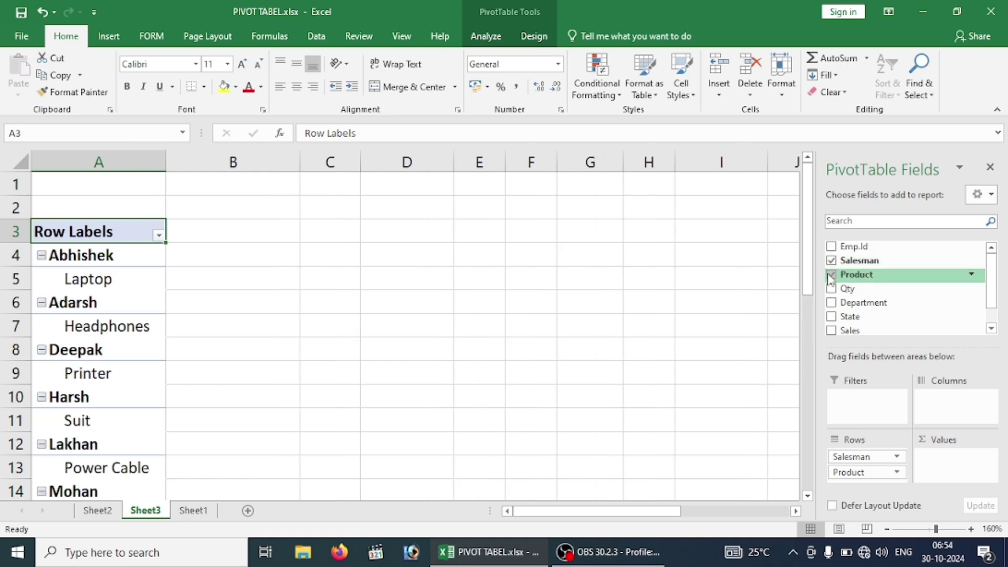
pyautogui.click(831, 317)
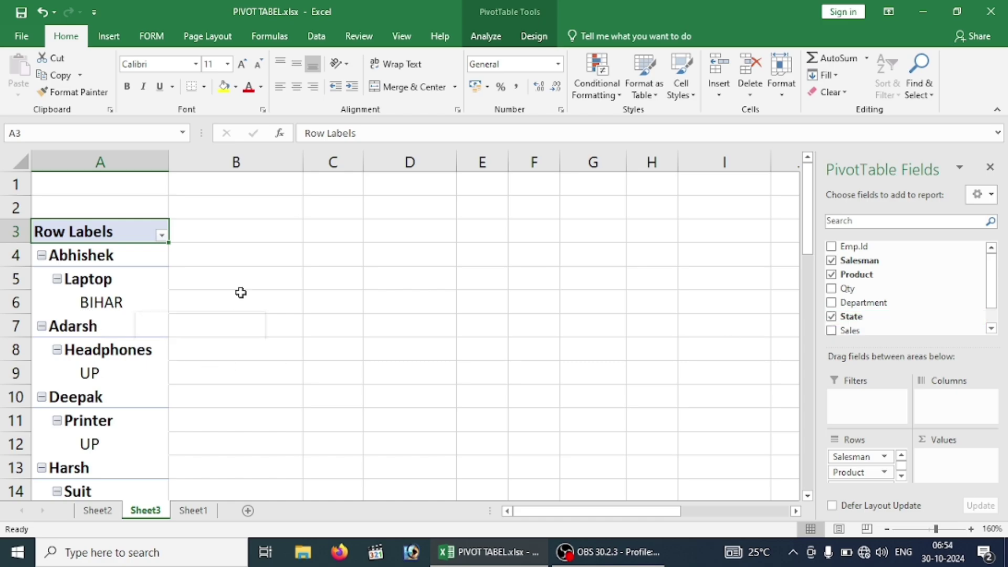
pyautogui.click(831, 317)
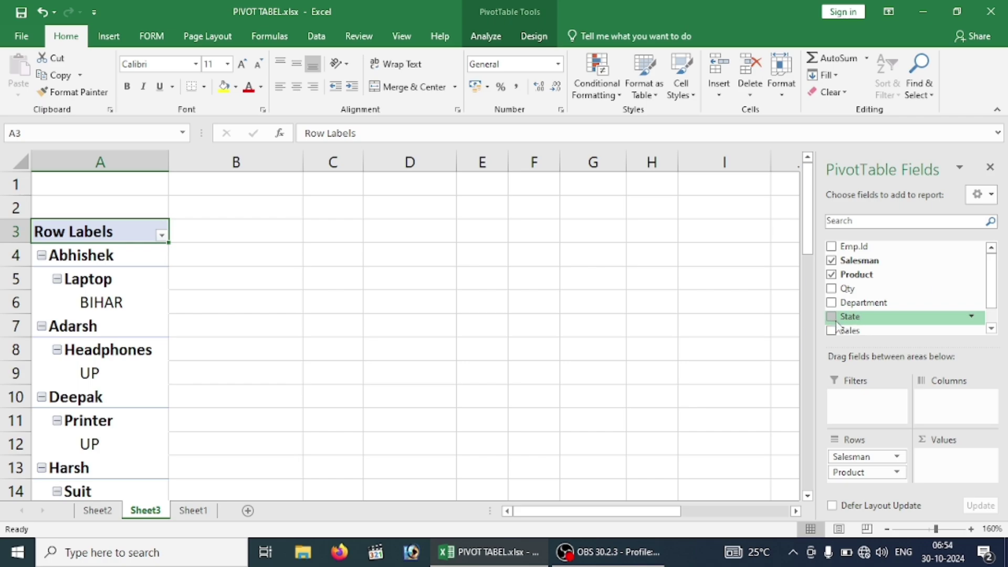
pyautogui.moveTo(837, 324); pyautogui.dragTo(979, 412)
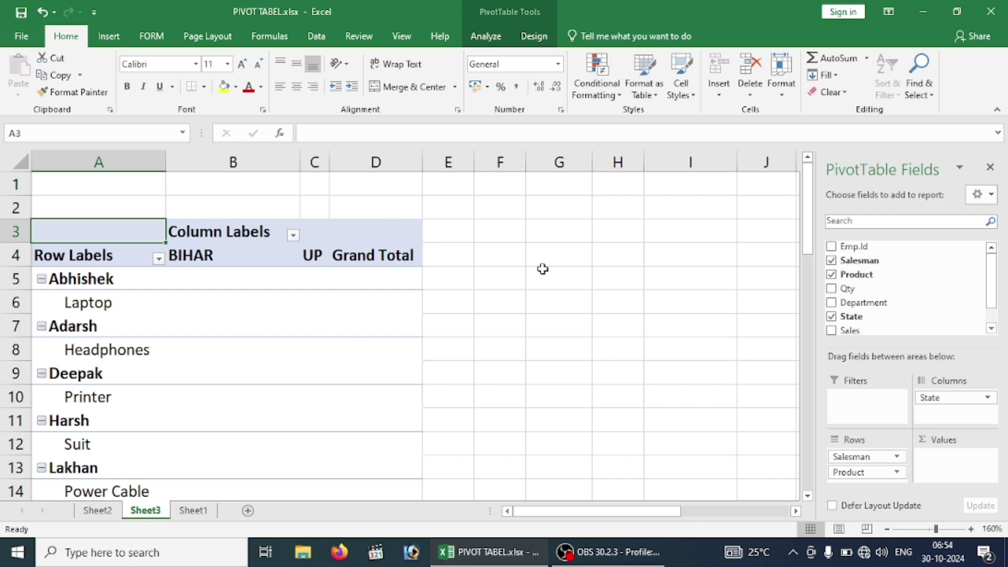
pyautogui.moveTo(848, 330); pyautogui.dragTo(921, 465)
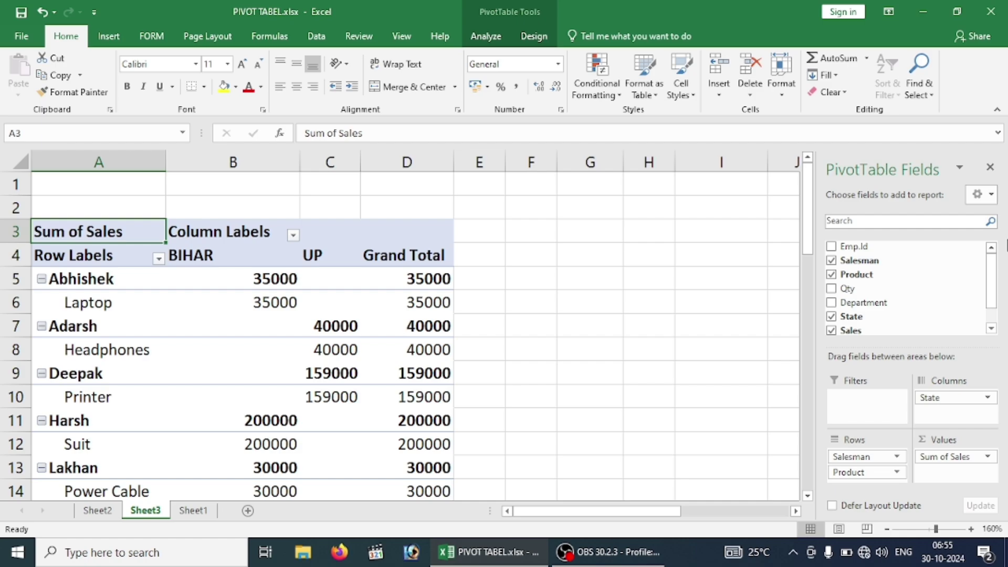
pyautogui.moveTo(996, 277)
pyautogui.mouseDown()
pyautogui.moveTo(1000, 310)
pyautogui.moveTo(994, 276)
pyautogui.mouseUp()
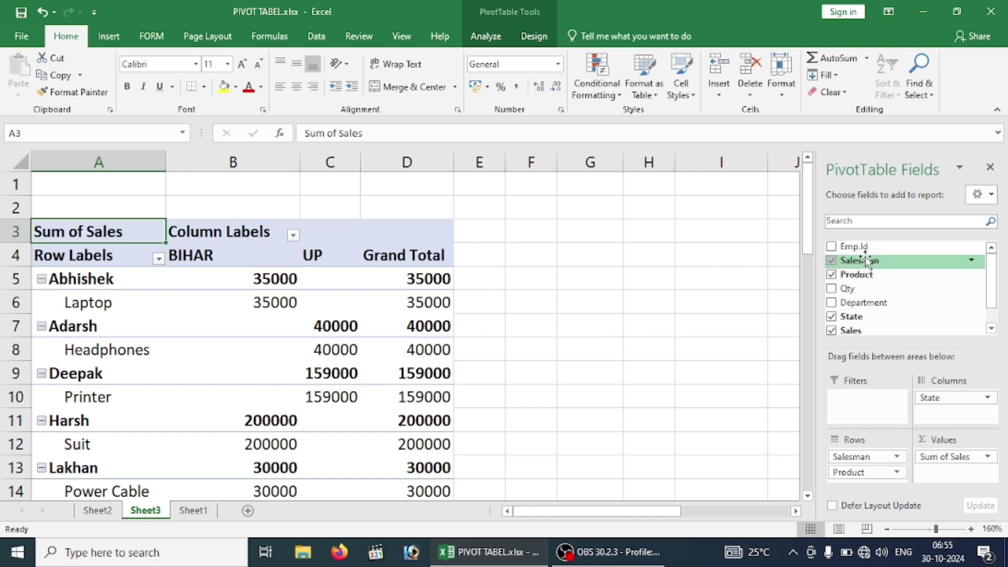
# Remove Salesman, Product, Sales and State from the pivot.
pyautogui.click(831, 261)
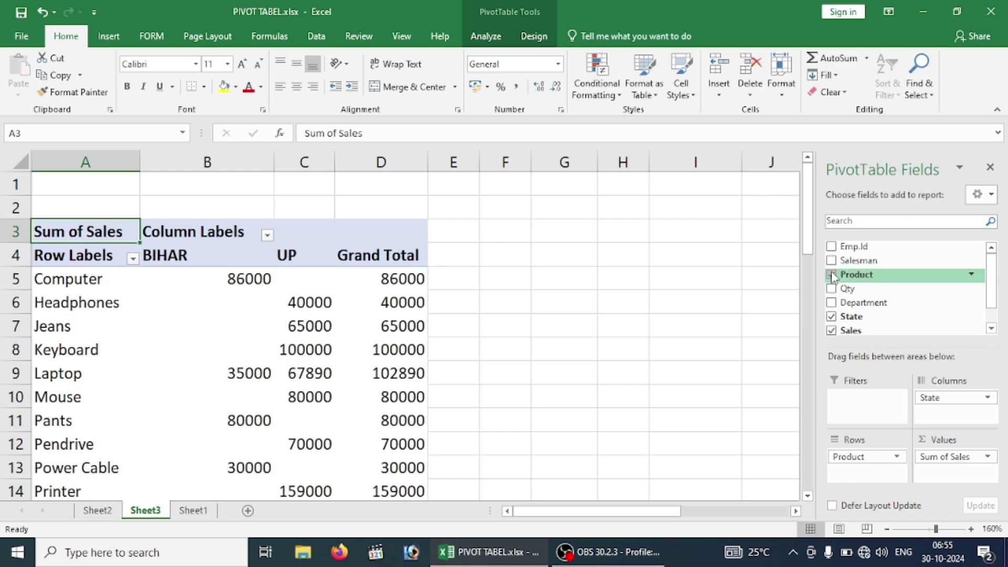
pyautogui.click(831, 273)
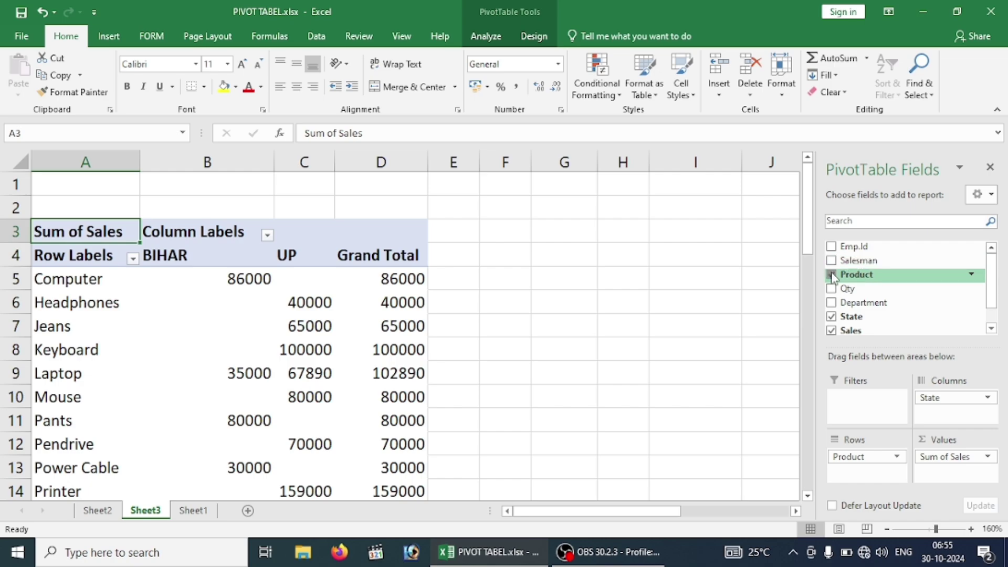
pyautogui.click(831, 331)
pyautogui.click(831, 317)
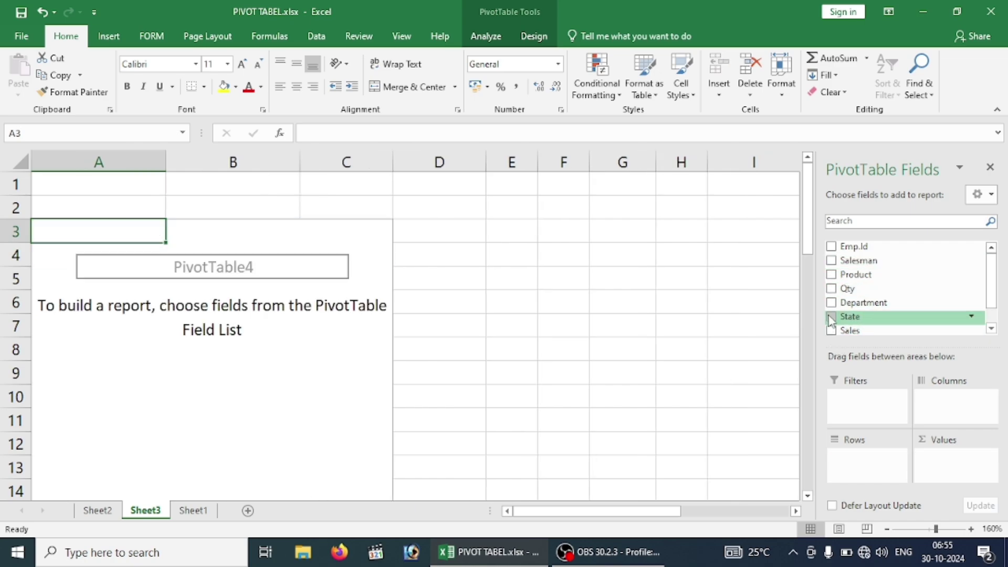
# Rebuild with Department rows and summed Sales, then select the Electronics total 667890.
pyautogui.click(831, 303)
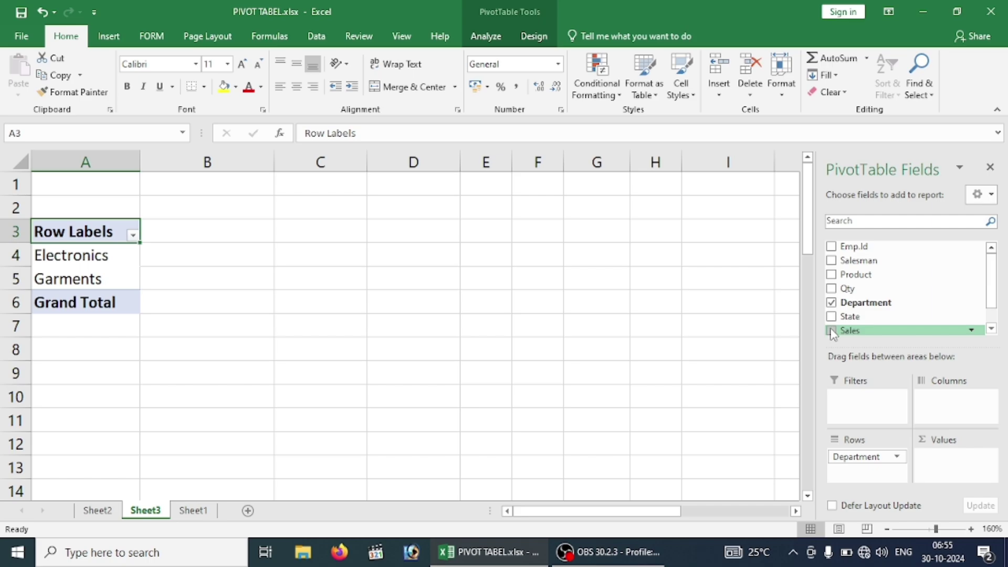
pyautogui.click(831, 330)
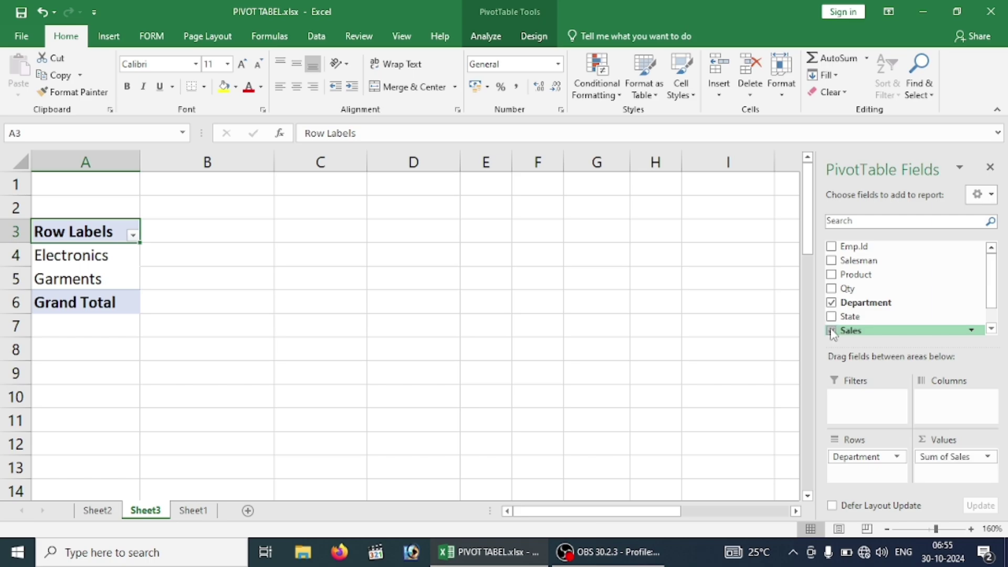
pyautogui.click(834, 266)
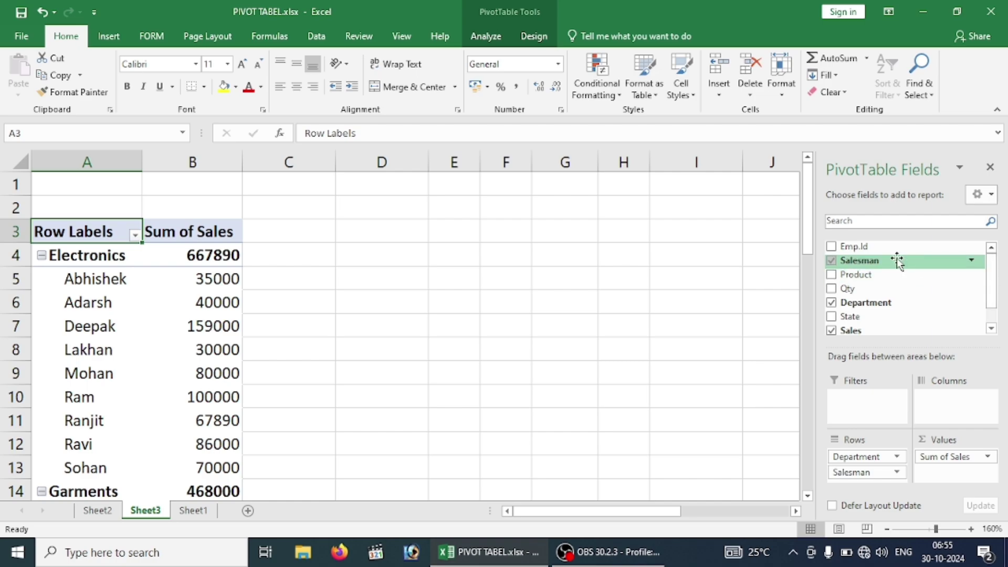
pyautogui.click(831, 261)
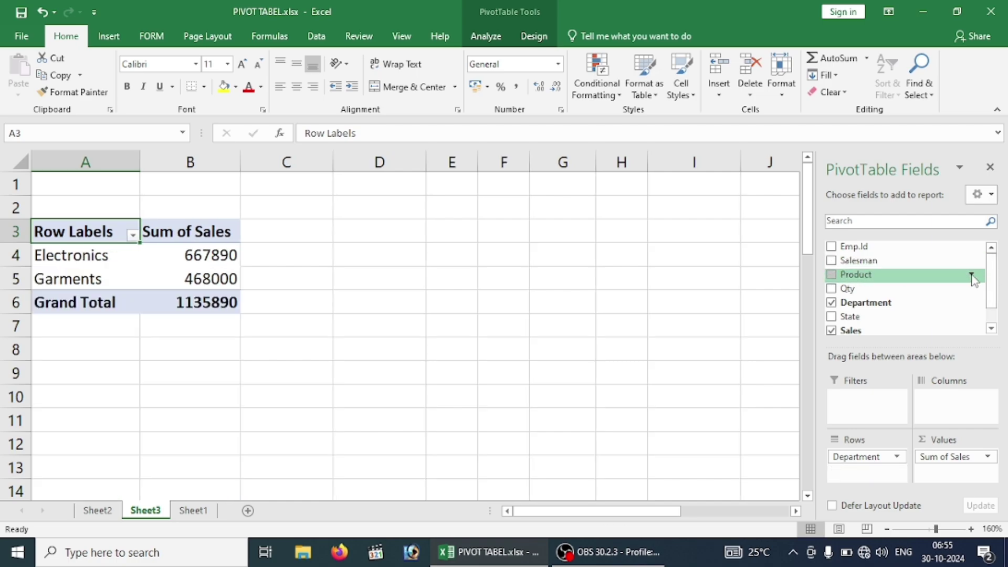
pyautogui.moveTo(175, 265)
pyautogui.moveTo(206, 255)
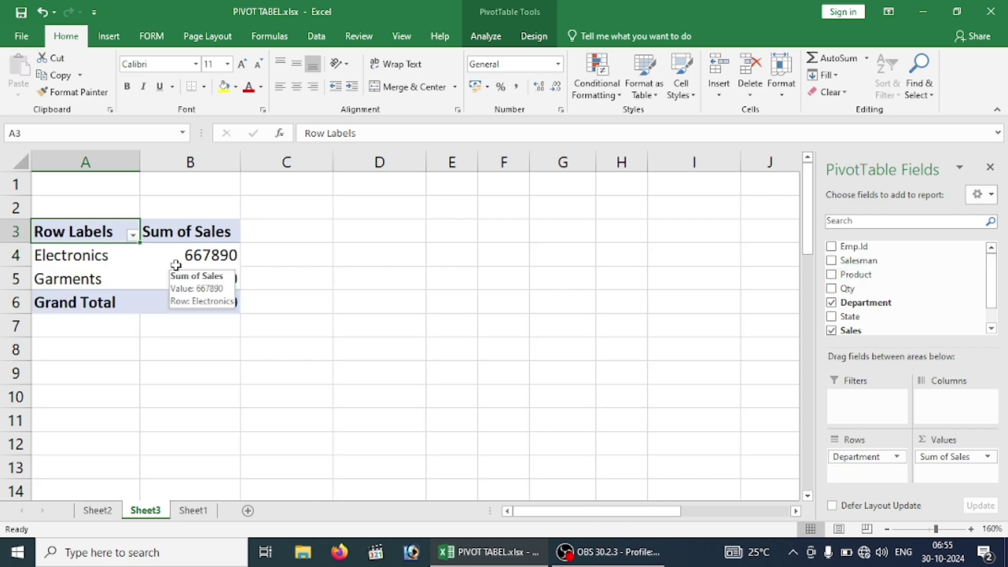
pyautogui.click(202, 262)
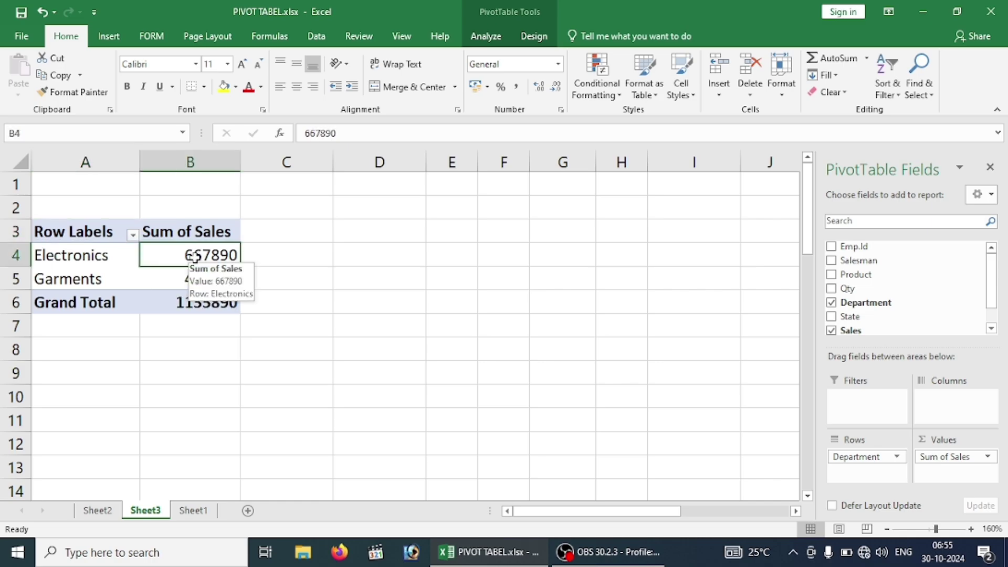
# Drill into the Electronics 667890 total to list its nine records on Sheet4, then return to Sheet3.
pyautogui.doubleClick(194, 256)
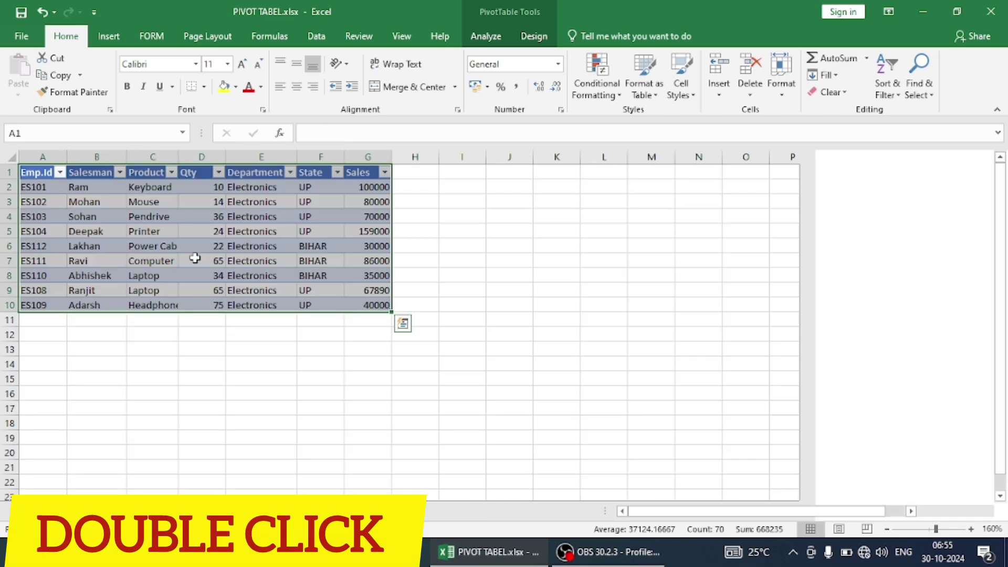
pyautogui.click(971, 529)
pyautogui.click(971, 529)
pyautogui.click(971, 529)
pyautogui.click(971, 529)
pyautogui.click(971, 528)
pyautogui.click(970, 529)
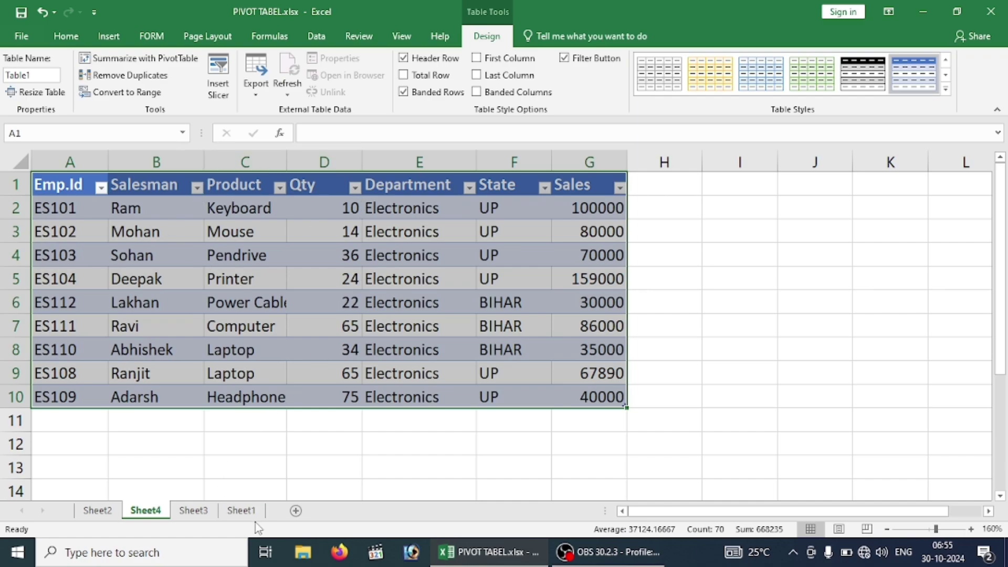
pyautogui.click(199, 512)
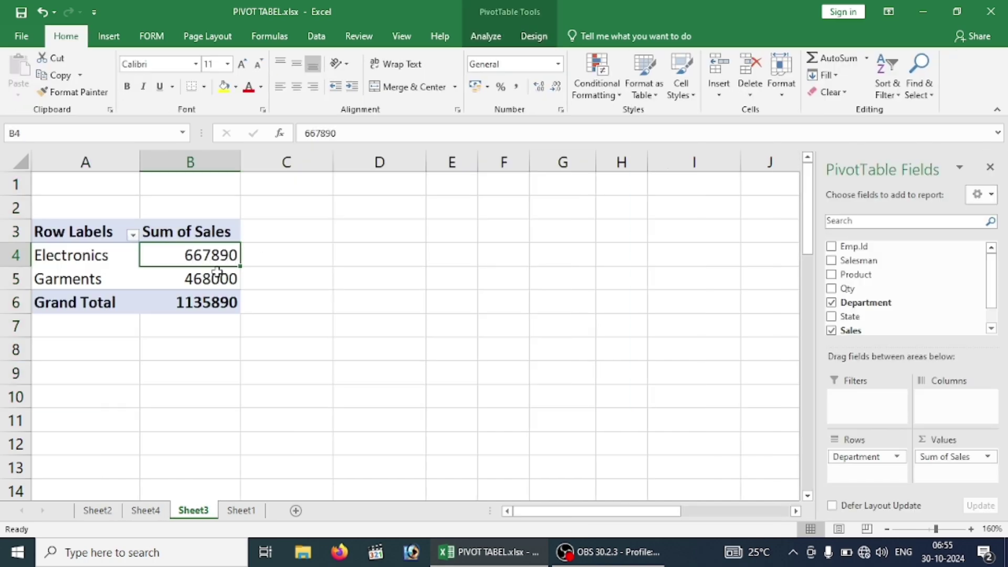
# Nest Salesman under each department and move State to Columns to show BIHAR and UP.
pyautogui.click(832, 261)
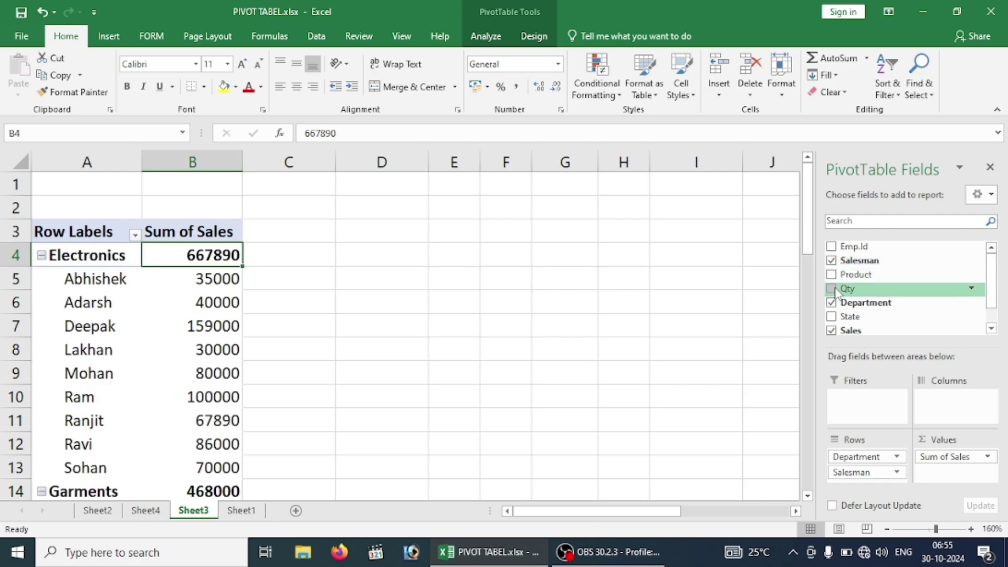
pyautogui.click(836, 321)
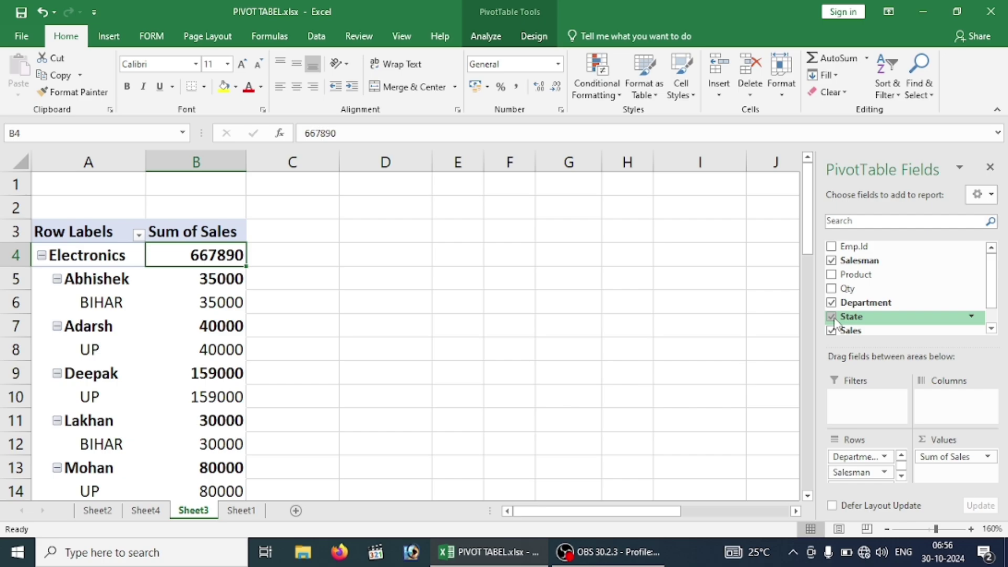
pyautogui.moveTo(836, 317); pyautogui.dragTo(929, 398)
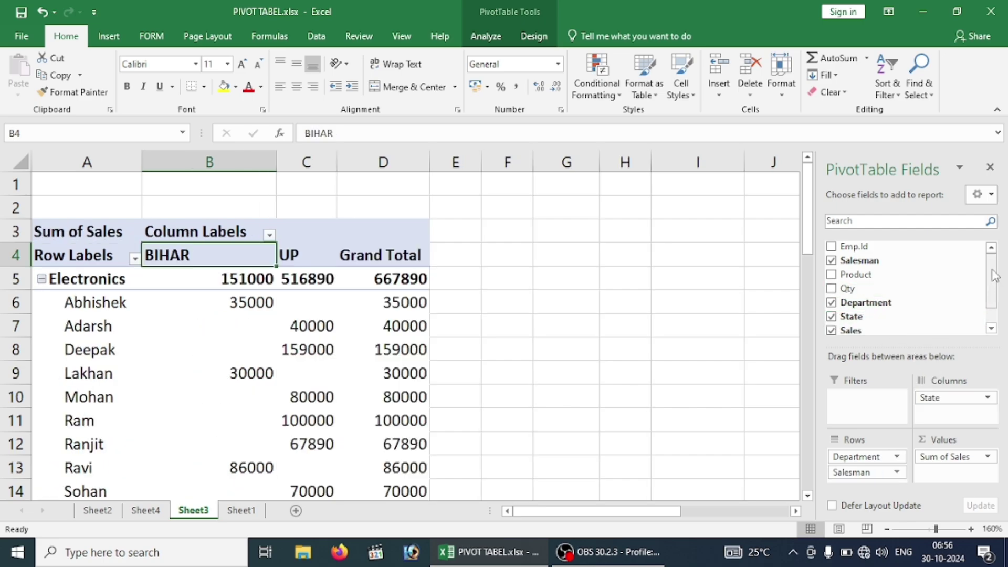
pyautogui.scroll(-1, 994, 276)
pyautogui.scroll(-1, 994, 262)
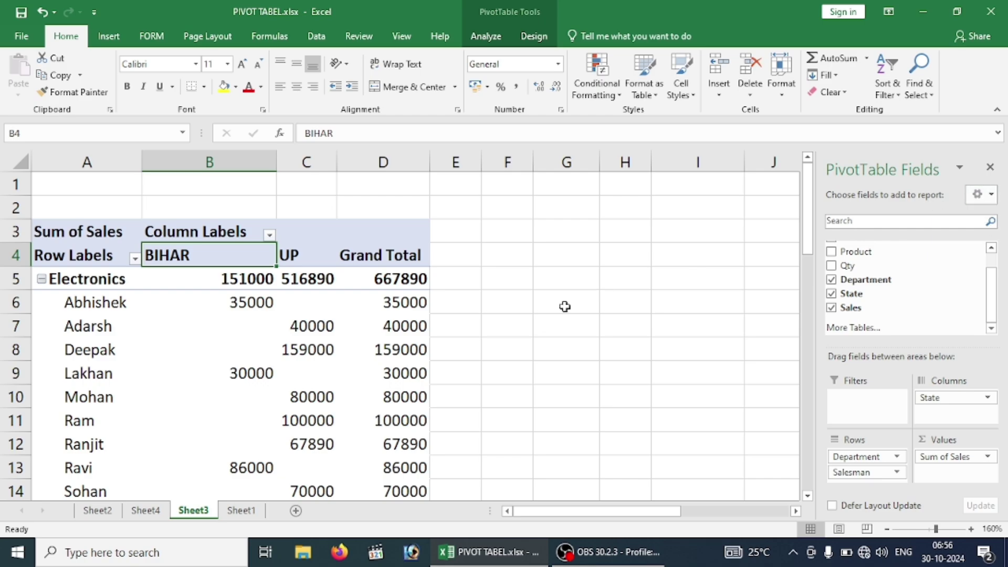
pyautogui.click(546, 247)
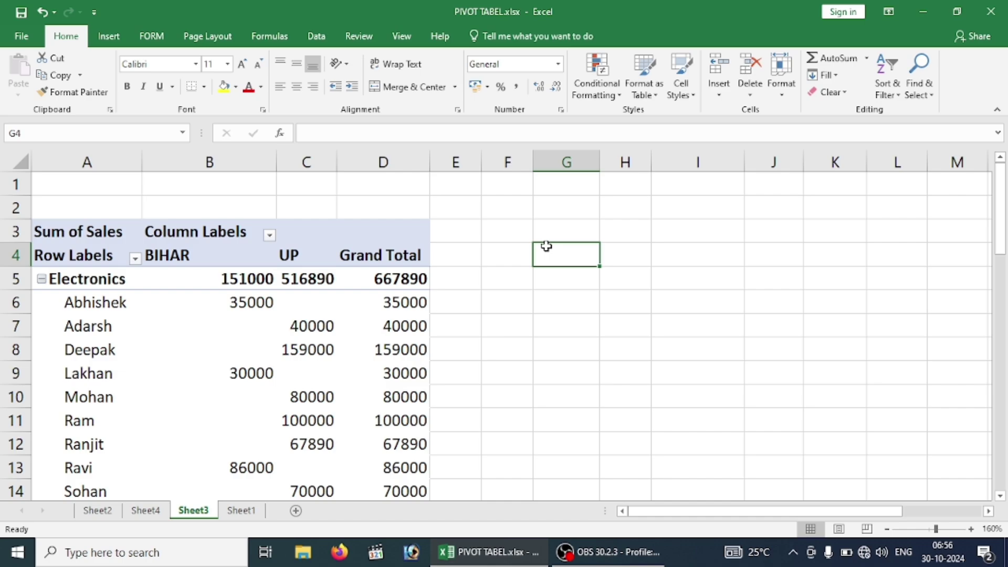
# Close the field list and inspect salesmen's BIHAR and UP values, including the empty cells.
pyautogui.click(294, 295)
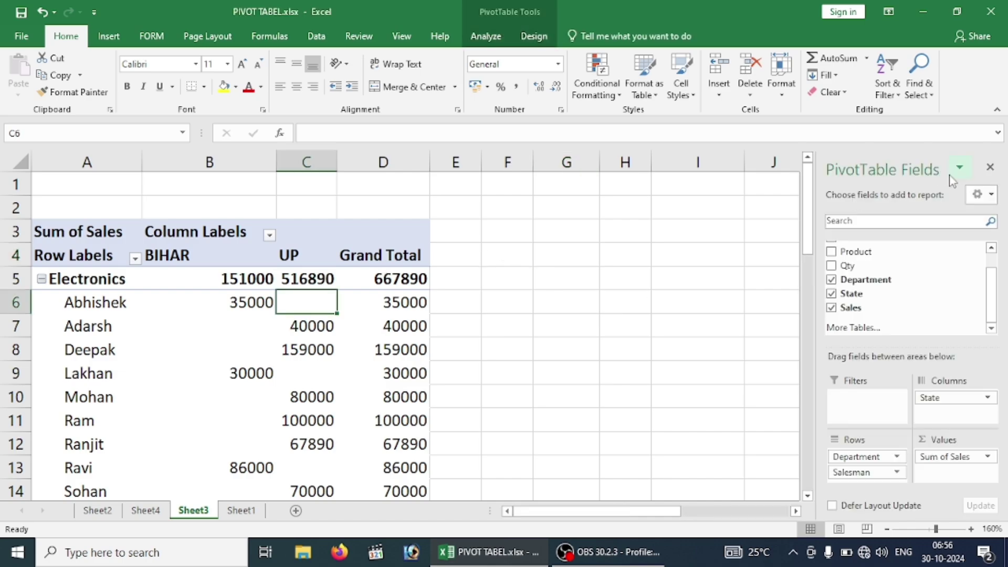
pyautogui.click(993, 173)
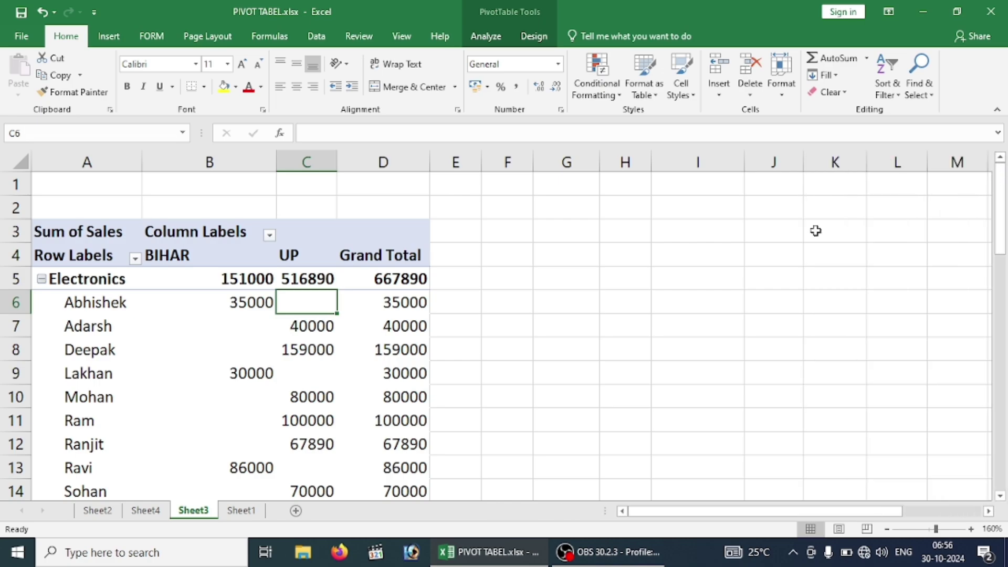
pyautogui.click(715, 268)
pyautogui.press('Down')
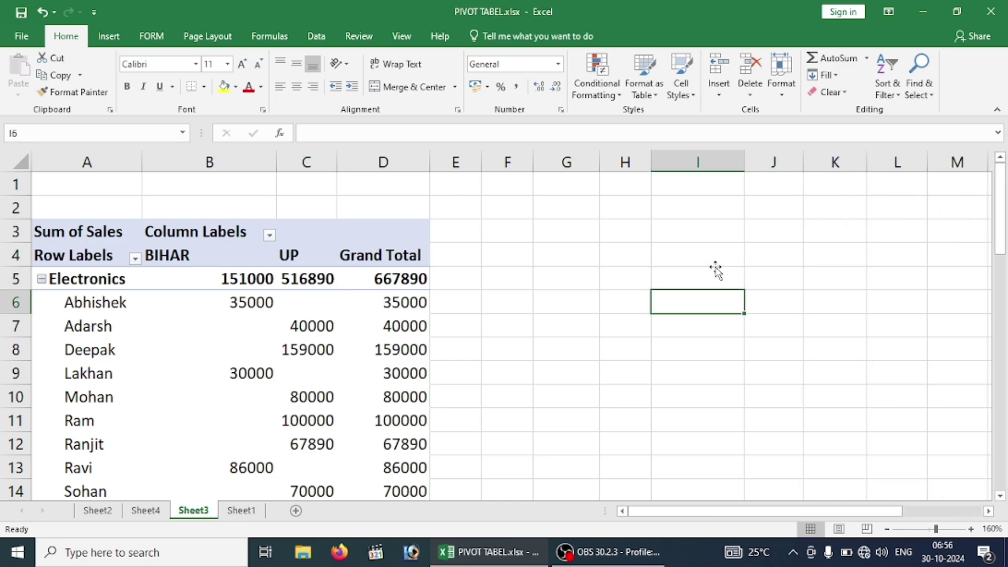
pyautogui.press('Down')
pyautogui.click(278, 297)
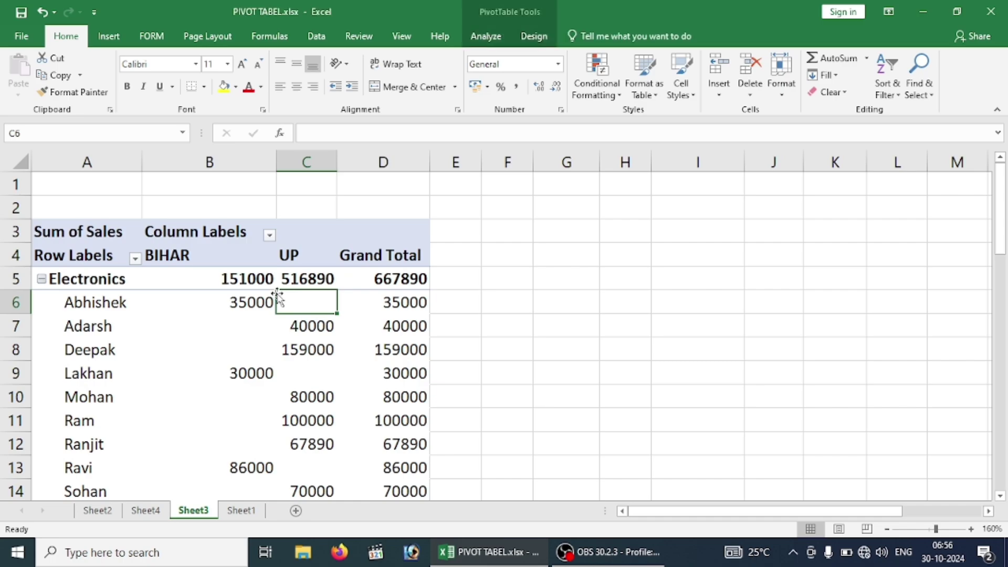
pyautogui.click(333, 326)
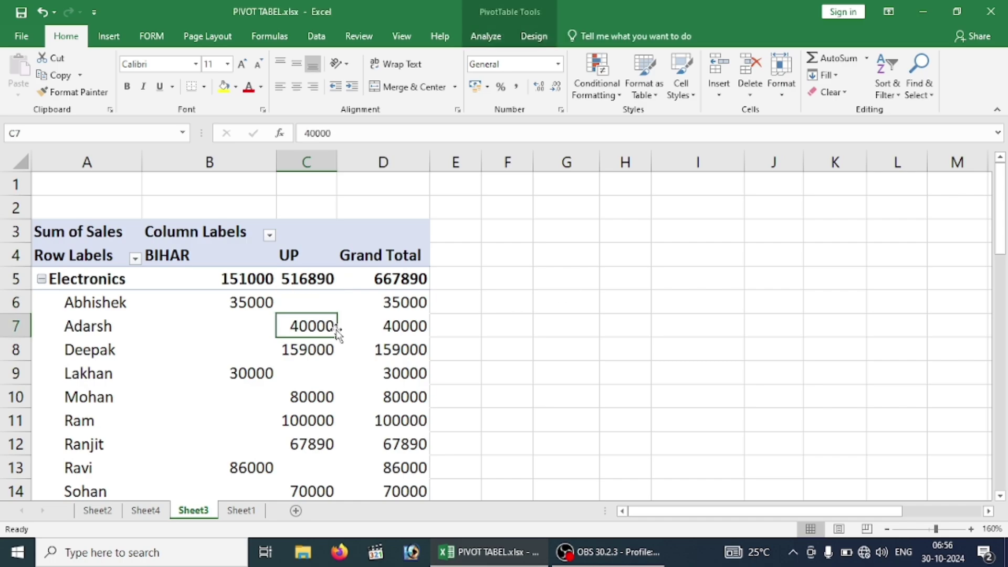
pyautogui.click(244, 335)
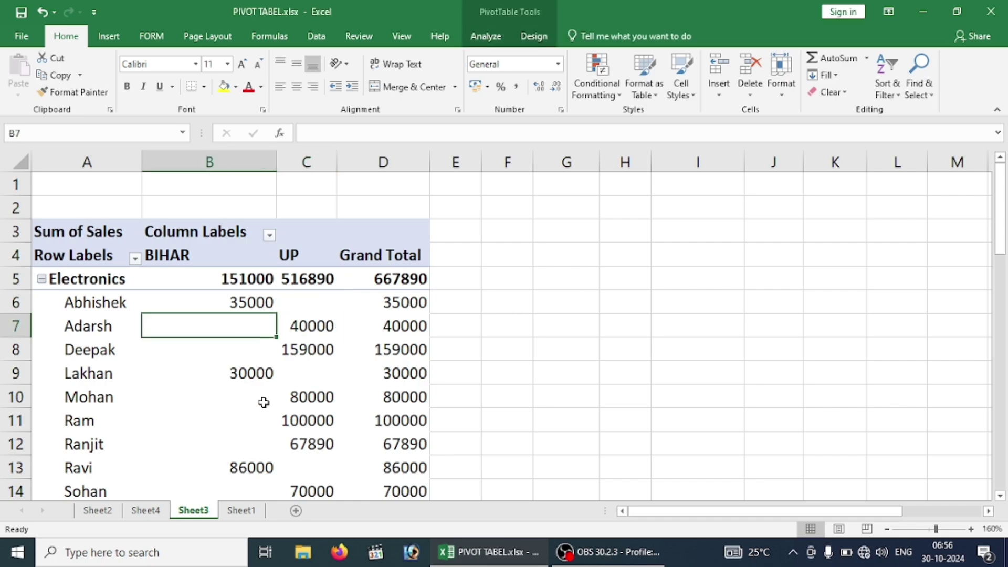
pyautogui.click(179, 401)
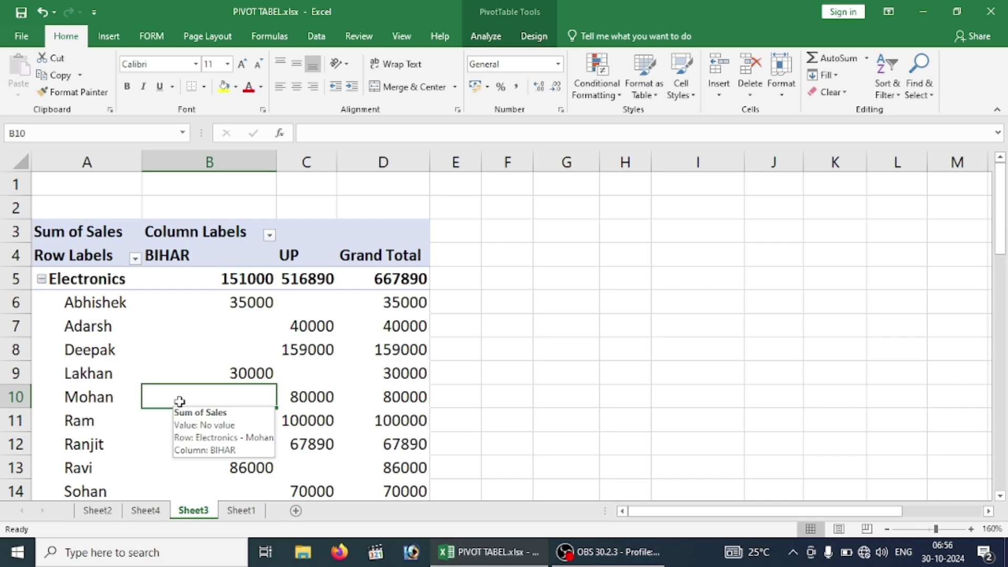
pyautogui.click(562, 346)
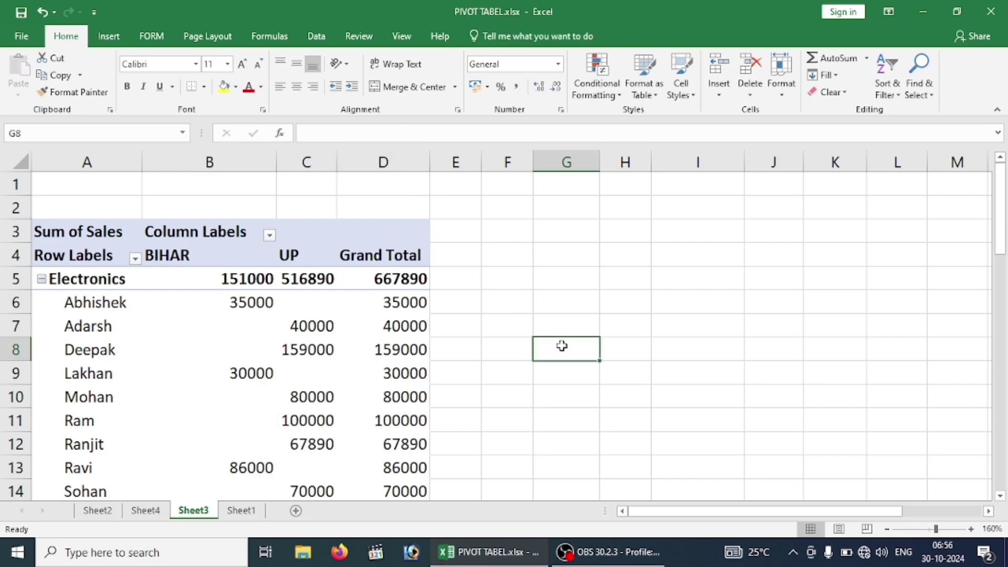
pyautogui.click(207, 388)
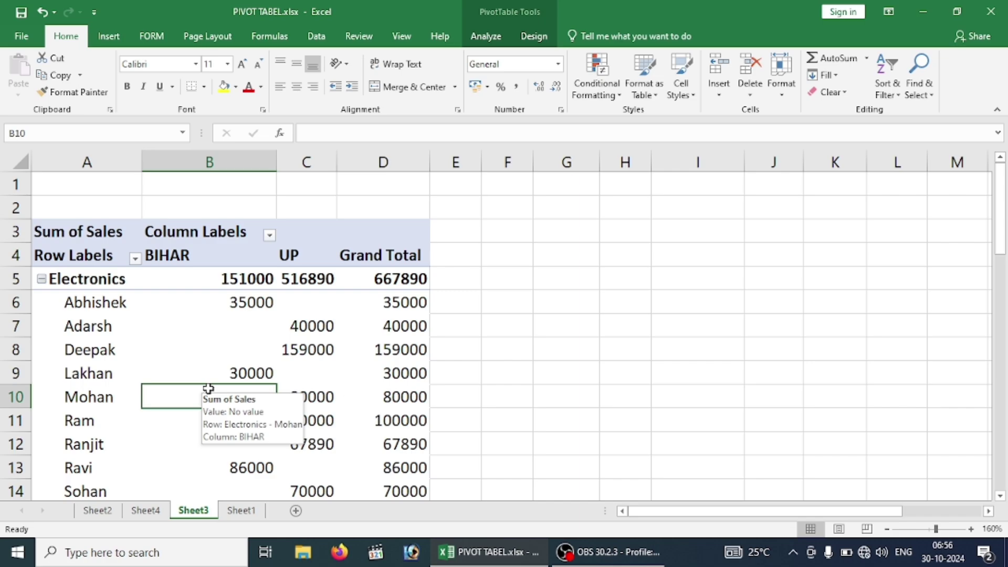
# Show the pivot field list from the Analyze tab and inspect cells B6, C7 and A8.
pyautogui.click(479, 46)
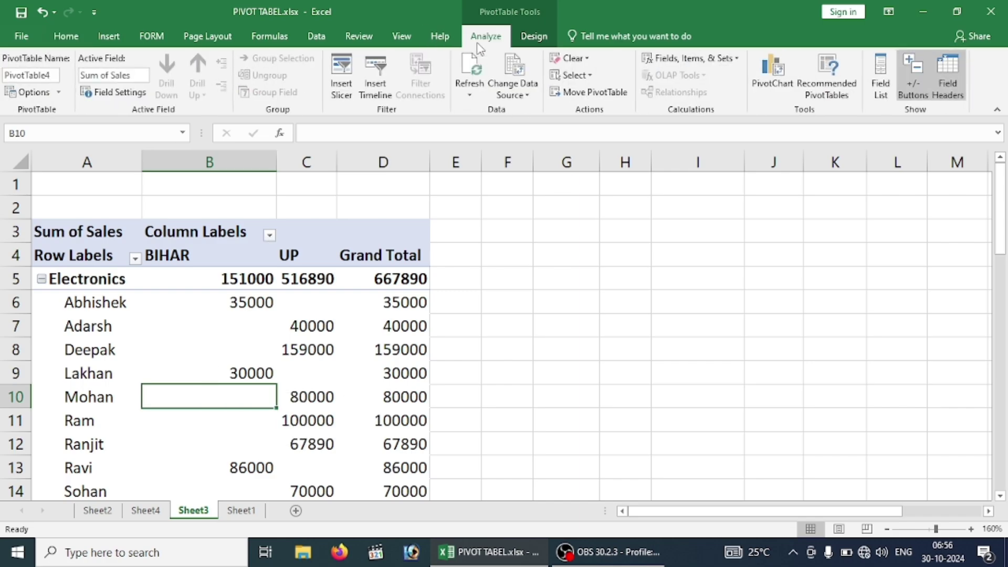
pyautogui.click(892, 105)
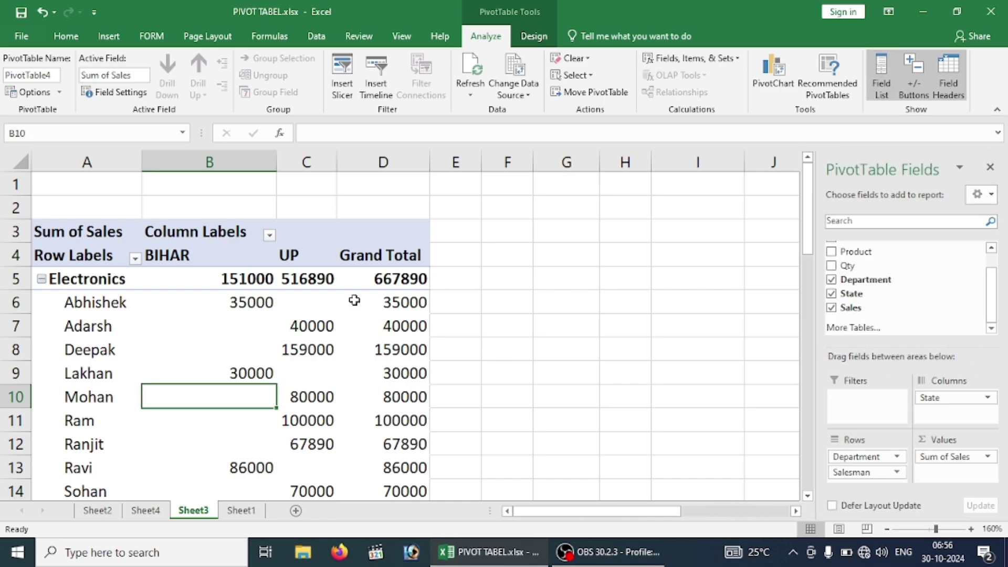
pyautogui.click(270, 307)
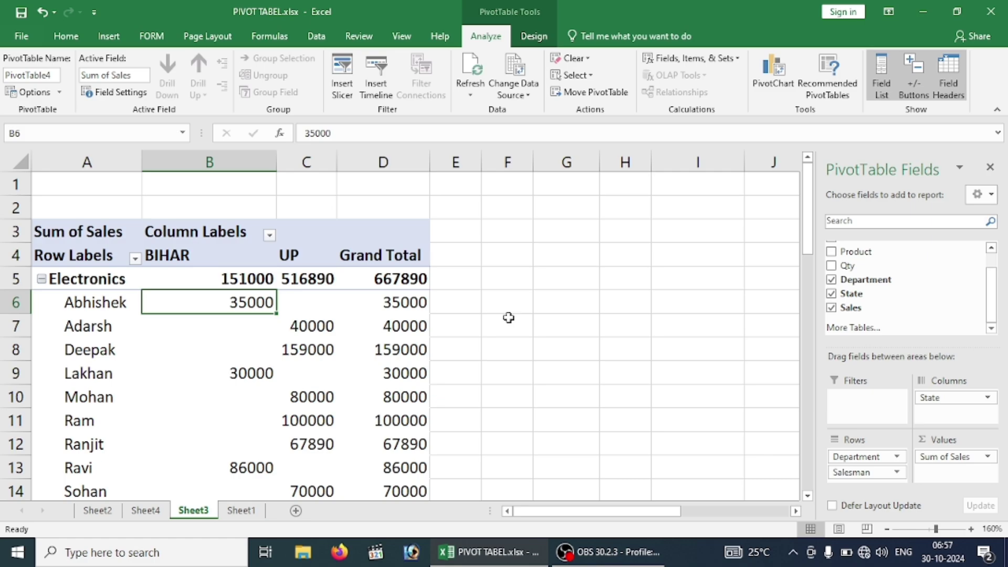
pyautogui.click(280, 329)
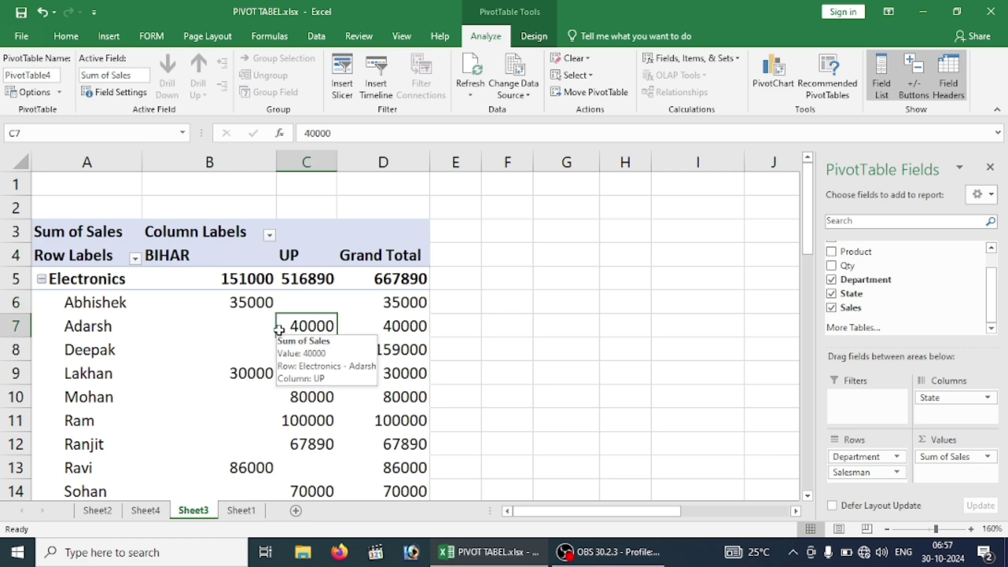
pyautogui.click(81, 348)
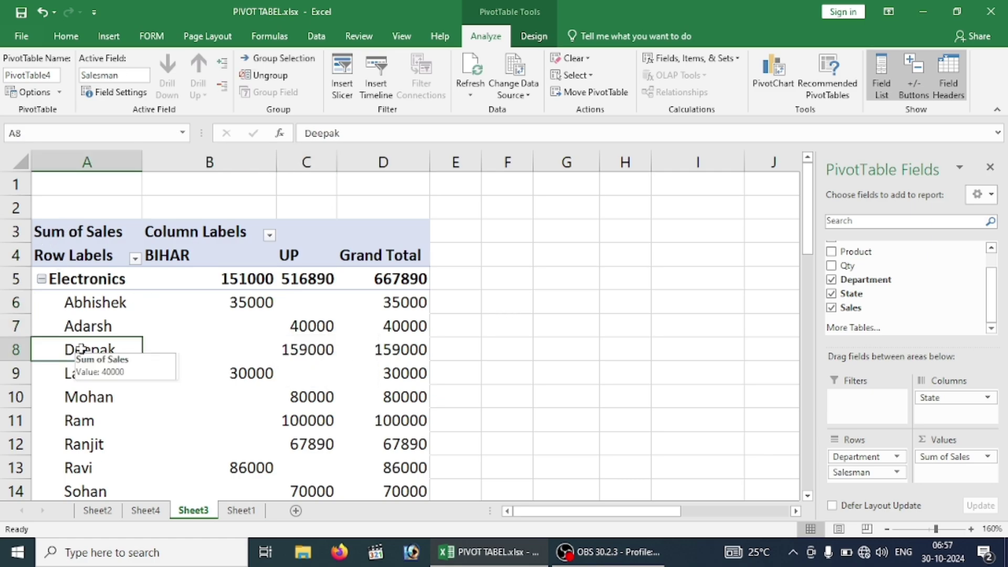
pyautogui.click(546, 37)
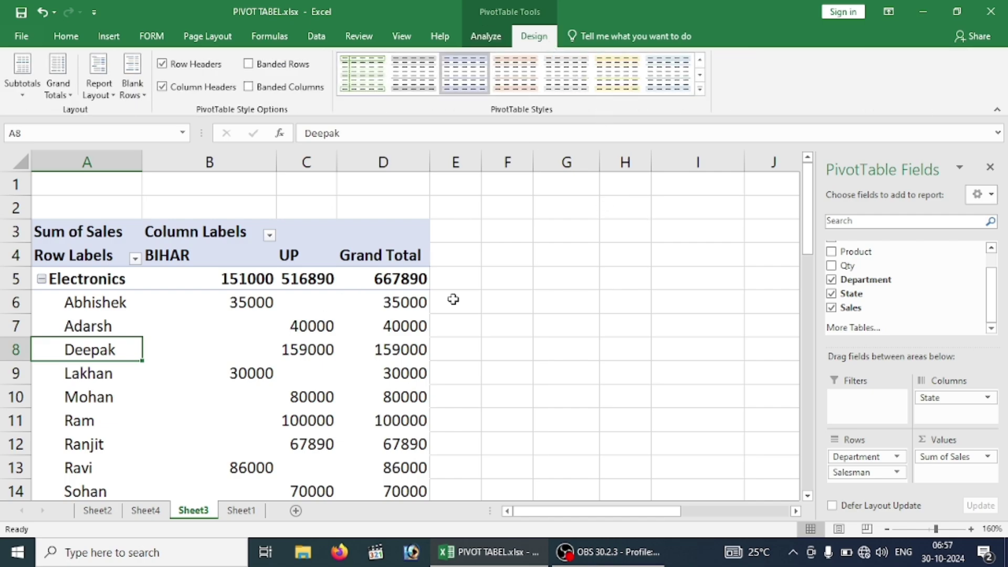
# Apply the yellow Medium pivot style and set Subtotals to Do Not Show Subtotals.
pyautogui.click(699, 90)
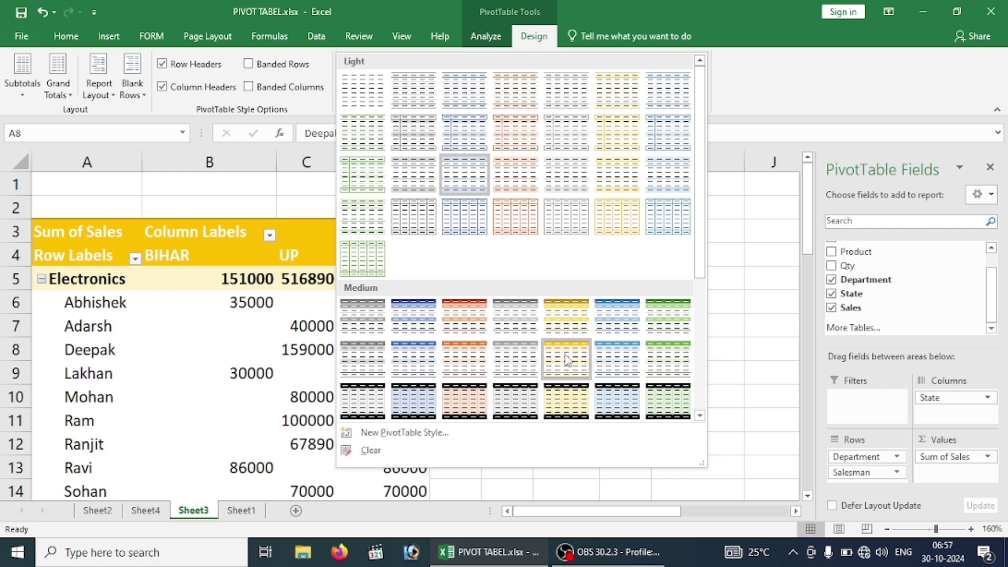
pyautogui.click(567, 360)
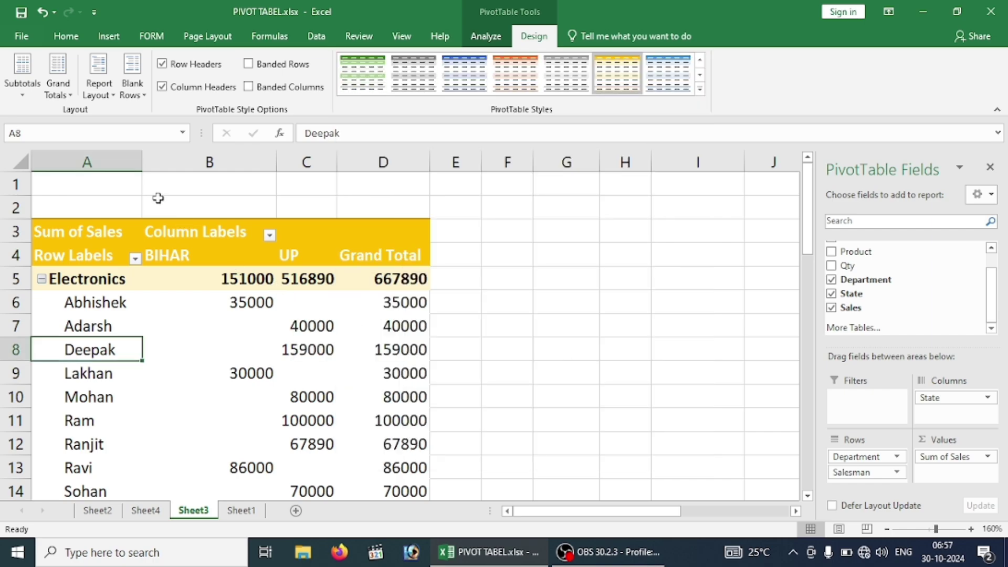
pyautogui.click(23, 79)
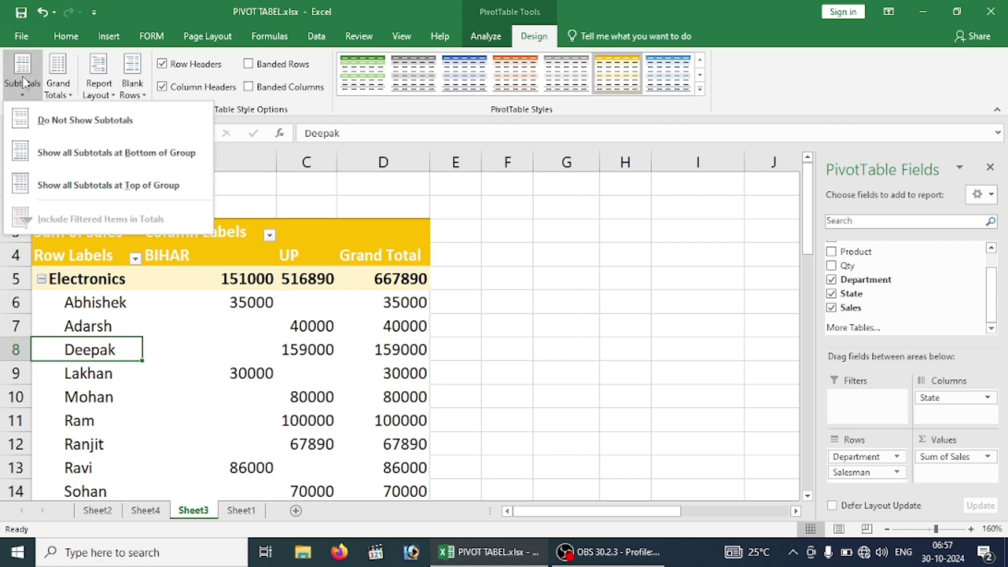
pyautogui.click(126, 134)
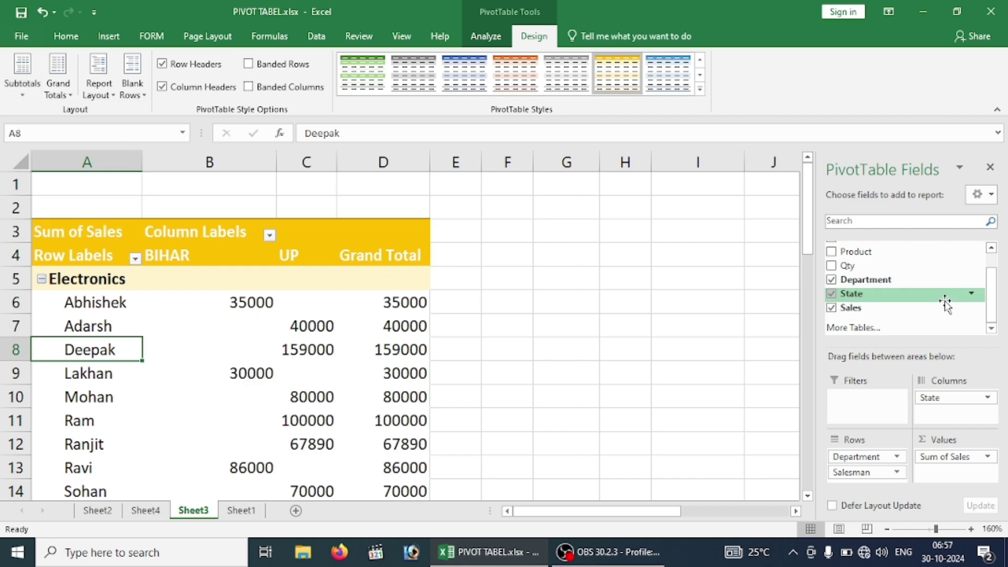
pyautogui.click(539, 285)
pyautogui.press('Down')
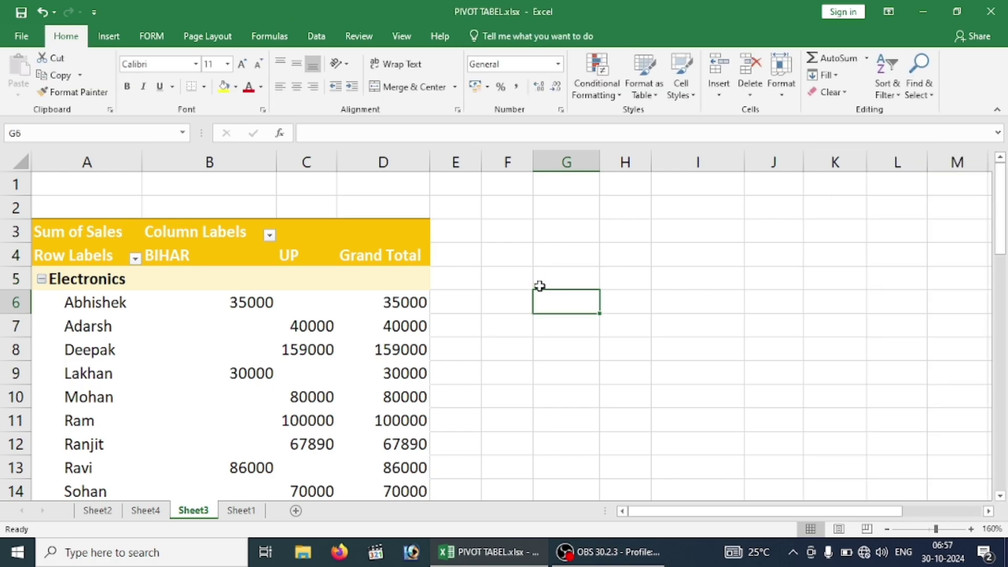
pyautogui.press('Down')
pyautogui.press('Down')
pyautogui.press('Down')
pyautogui.press('Down')
pyautogui.press('Down')
pyautogui.press('Down')
pyautogui.press('Down')
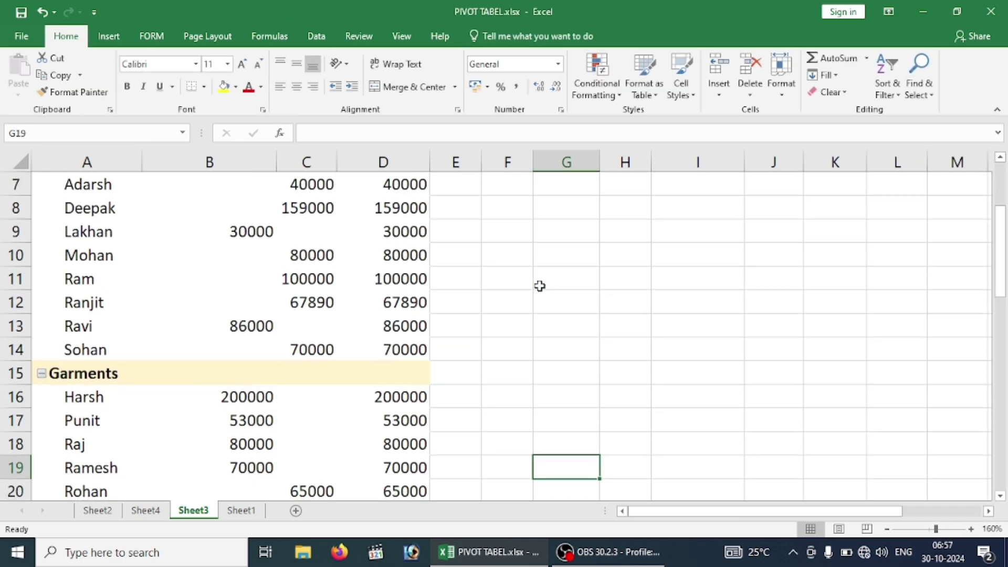
pyautogui.press('Down')
pyautogui.press('Up')
pyautogui.press('Up')
pyautogui.press('Up')
pyautogui.press('Up')
pyautogui.press('Up')
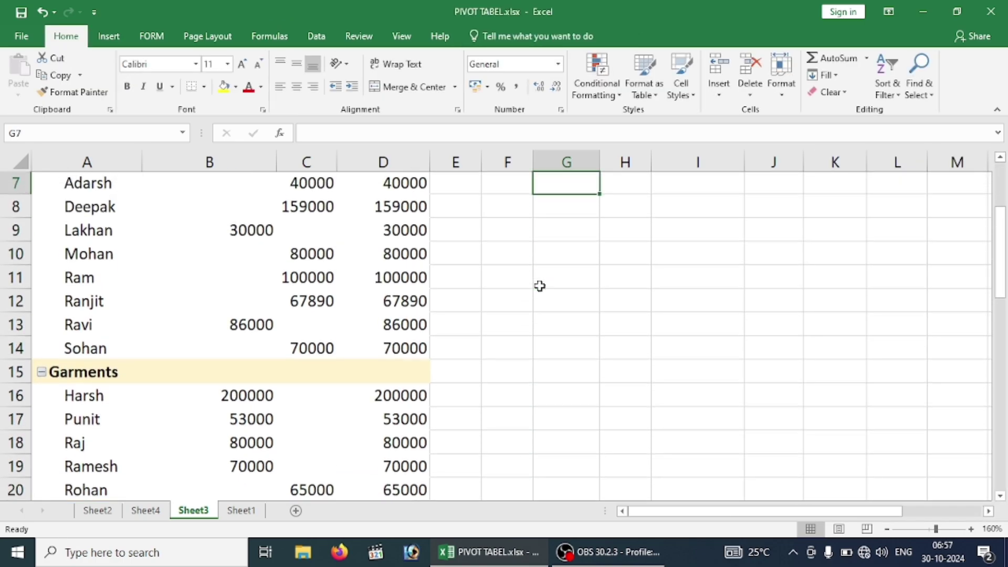
pyautogui.press('Up')
pyautogui.press('Up')
pyautogui.press('Up')
pyautogui.press('Up')
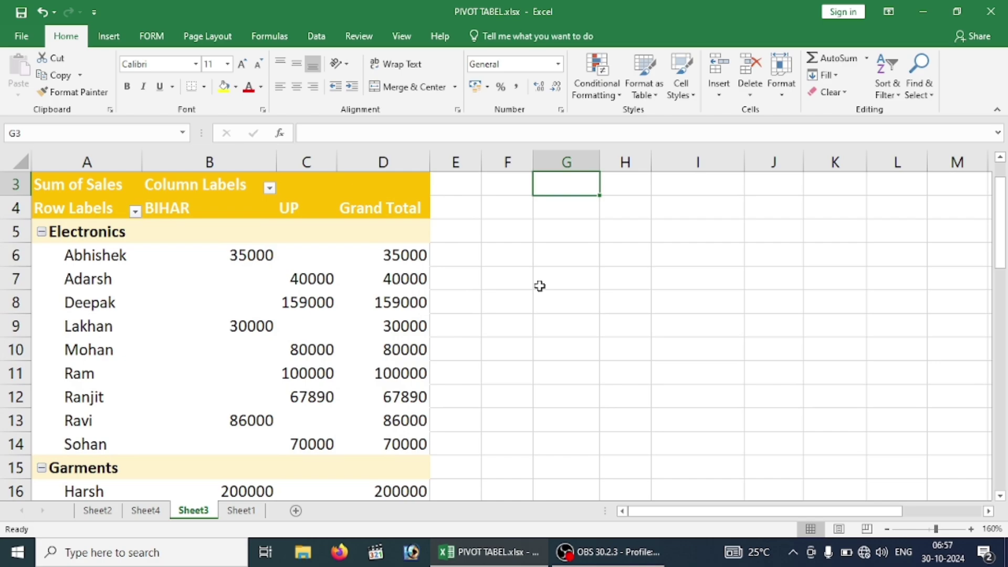
pyautogui.press('Down')
pyautogui.press('Down')
pyautogui.press('Down')
pyautogui.press('Down')
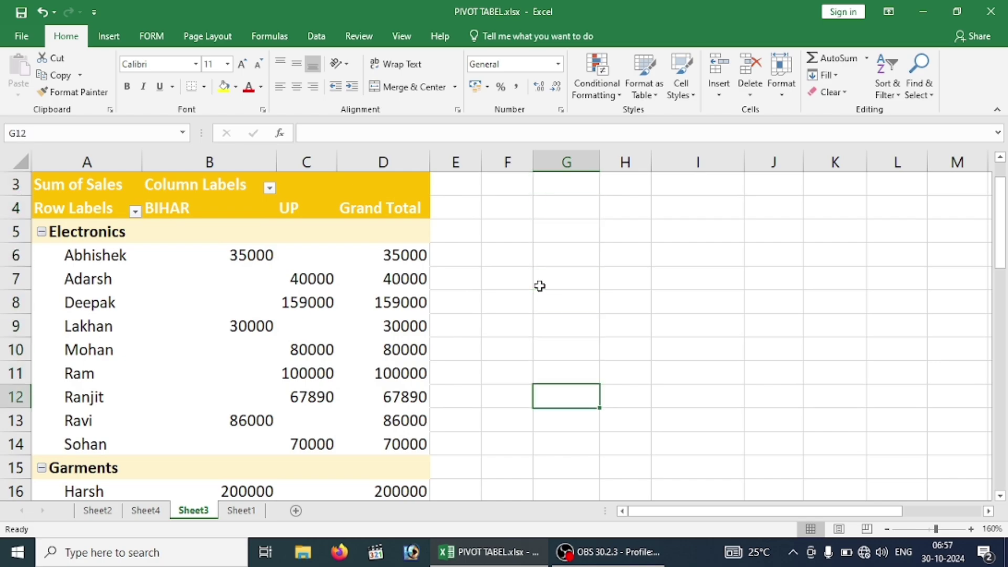
pyautogui.press('Down')
pyautogui.press('Down')
pyautogui.press('Down')
pyautogui.press('Down')
pyautogui.press('Down')
pyautogui.press('Down')
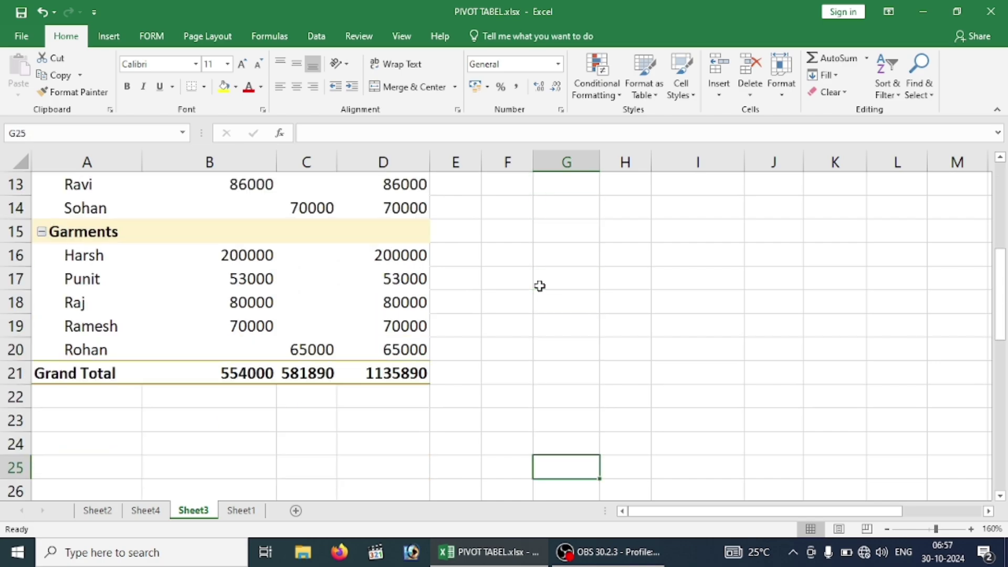
pyautogui.press('Up')
pyautogui.press('Up')
pyautogui.press('Up')
pyautogui.press('Up')
pyautogui.press('Up')
pyautogui.press('Up')
pyautogui.press('Up')
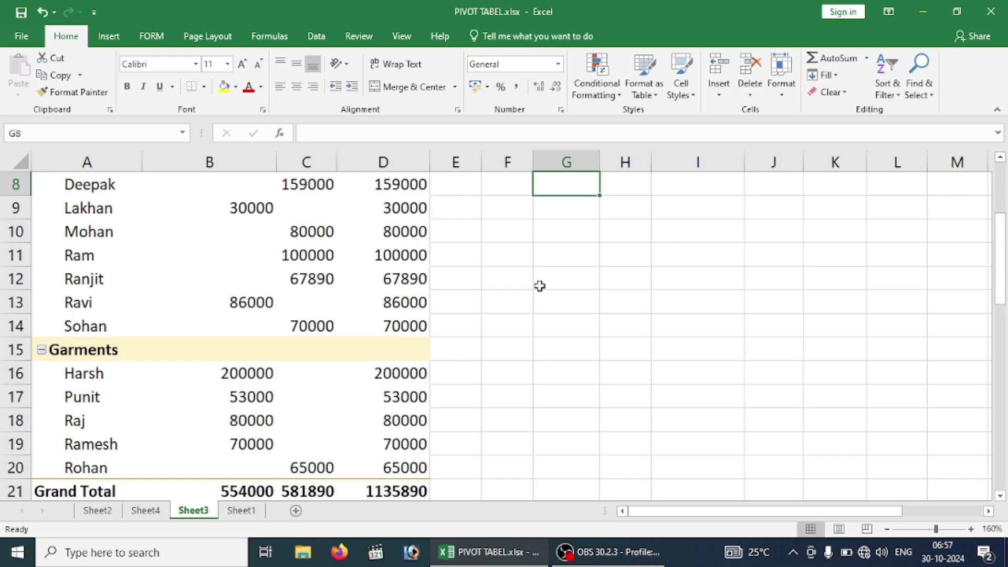
pyautogui.press('Up')
pyautogui.press('Up')
pyautogui.press('Up')
pyautogui.press('Up')
pyautogui.press('Up')
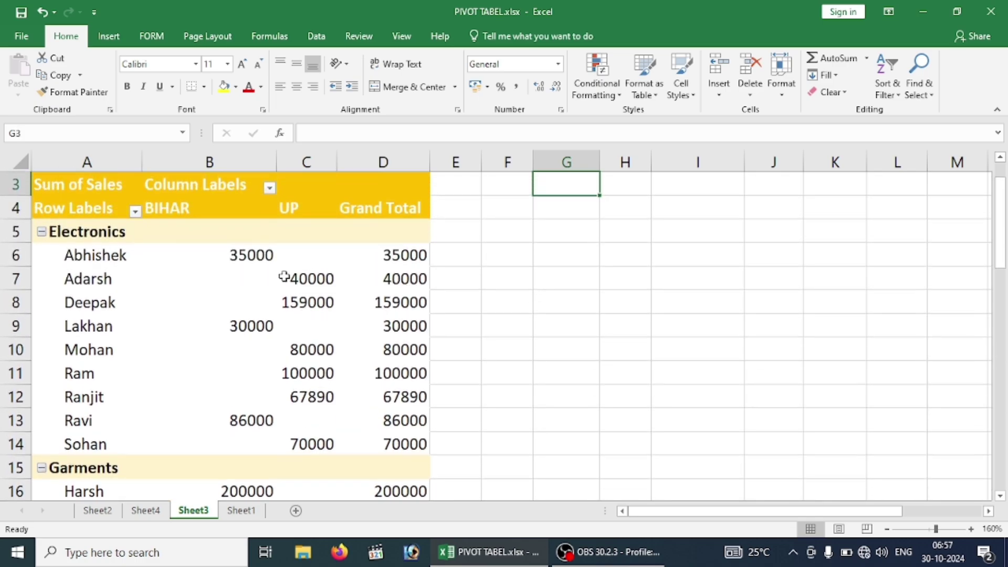
pyautogui.click(284, 276)
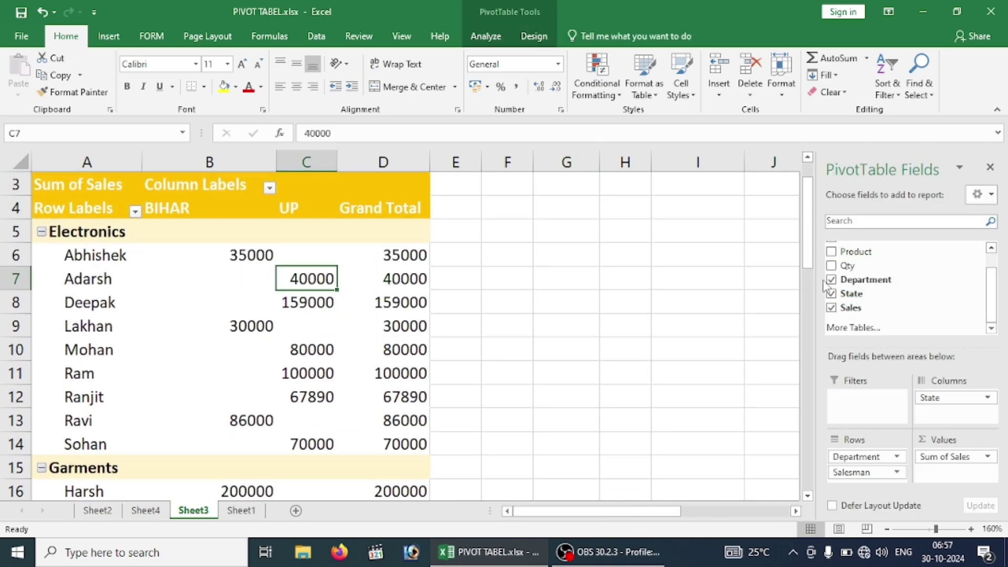
# Uncheck Salesman and place Product under Department in the Rows area.
pyautogui.scroll(1, 990, 288)
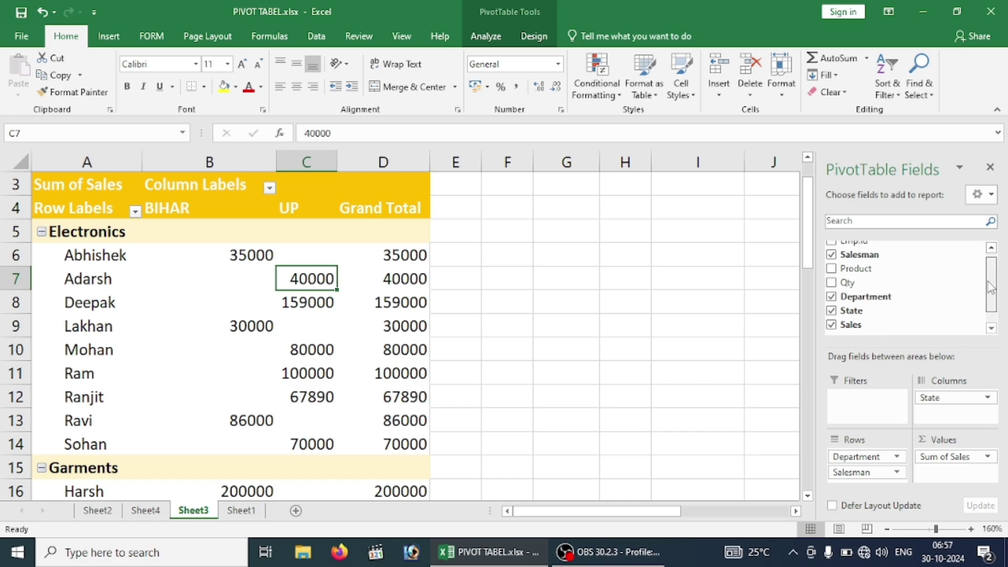
pyautogui.click(831, 261)
pyautogui.moveTo(832, 274); pyautogui.dragTo(866, 458)
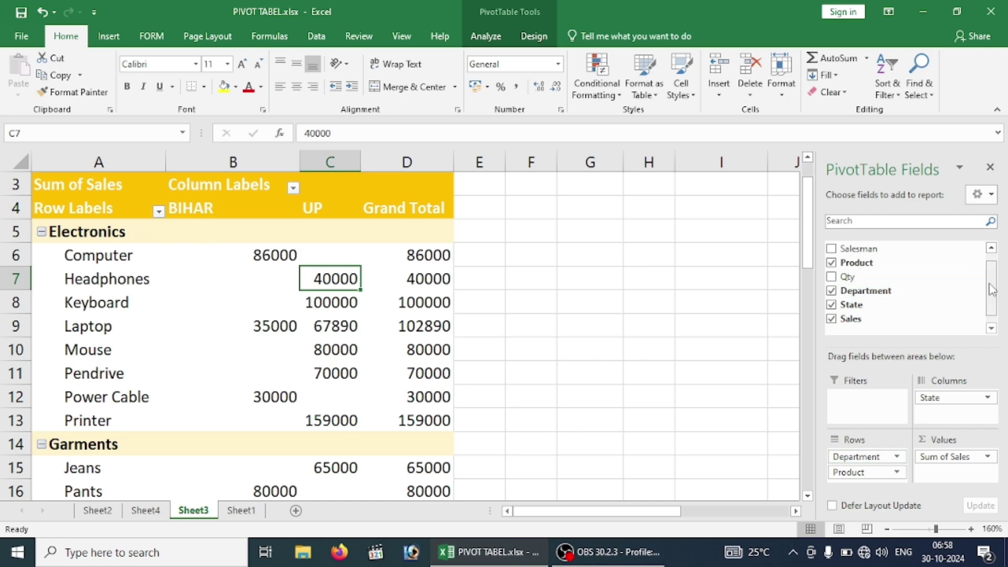
pyautogui.moveTo(990, 289); pyautogui.dragTo(990, 276)
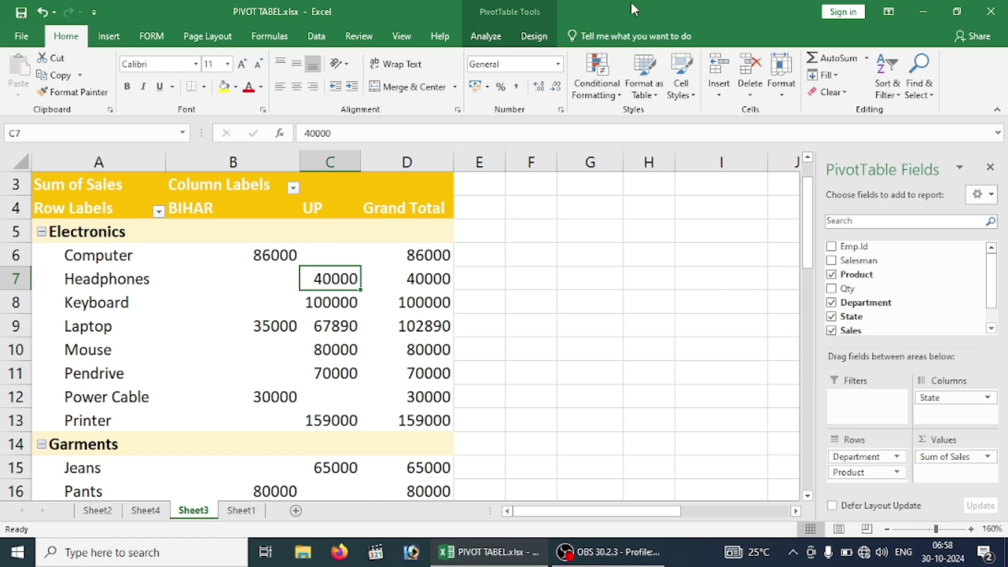
# Show subtotals at the bottom of each group and inspect the Pendrive and Power Cable values.
pyautogui.click(534, 46)
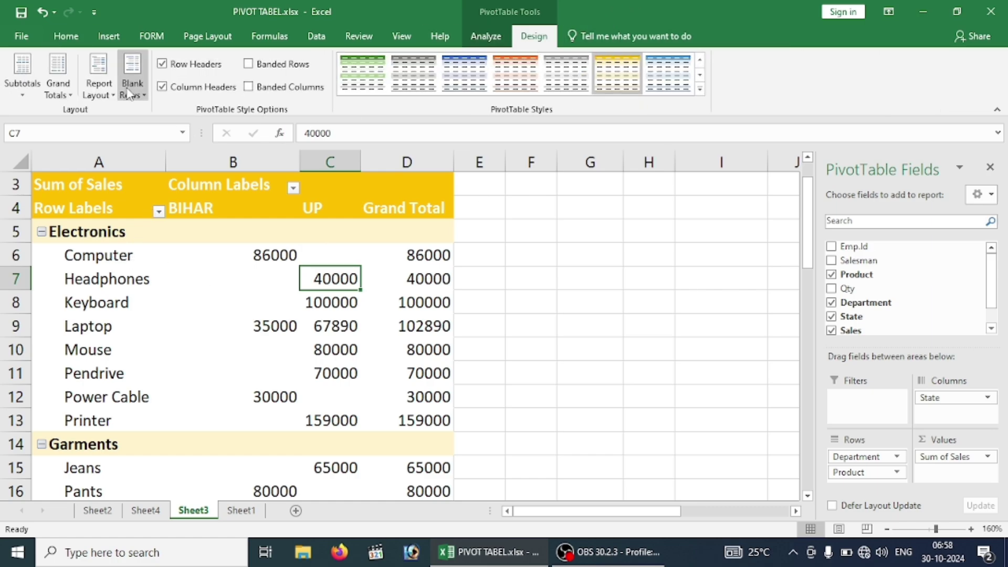
pyautogui.click(23, 92)
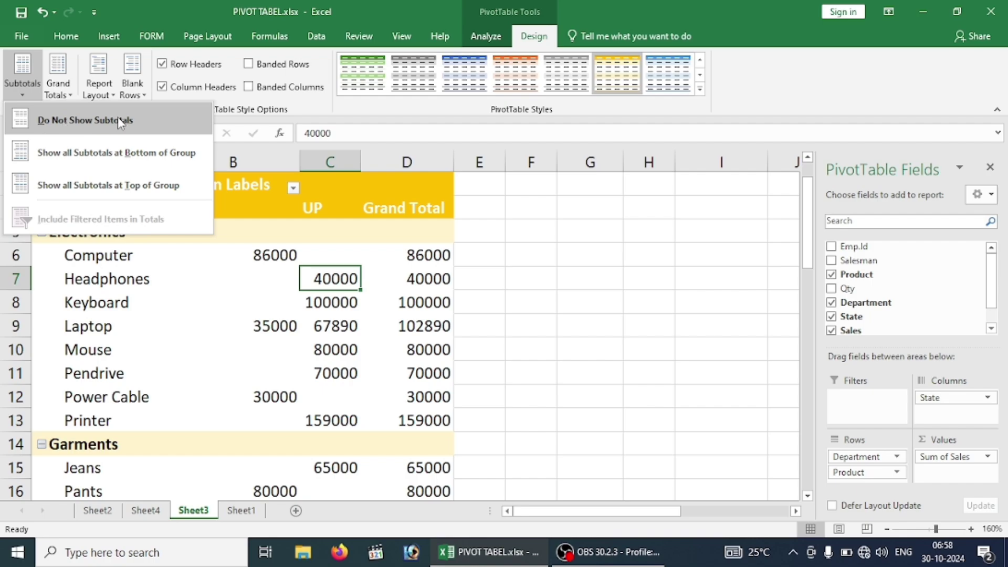
pyautogui.click(92, 165)
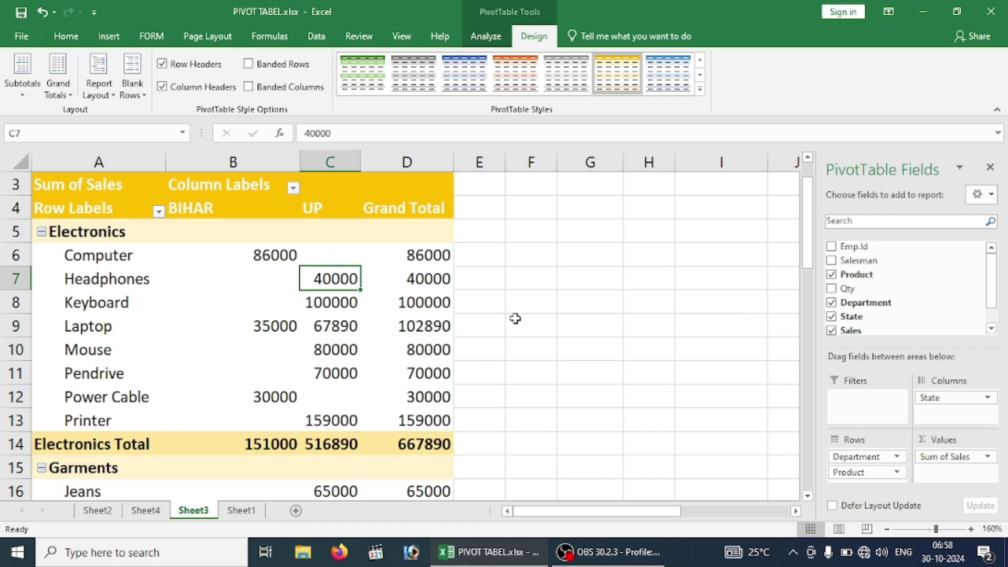
pyautogui.click(382, 372)
pyautogui.press('Down')
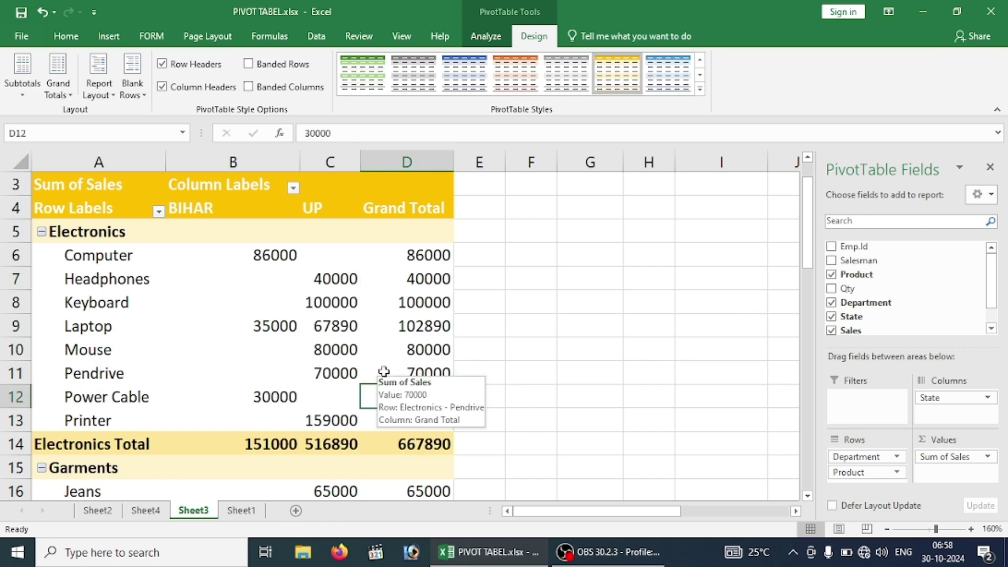
pyautogui.press('Down')
pyautogui.press('Down')
pyautogui.press('Down')
pyautogui.press('Down')
pyautogui.press('Down')
pyautogui.press('Down')
pyautogui.press('Down')
pyautogui.press('Down')
pyautogui.press('Down')
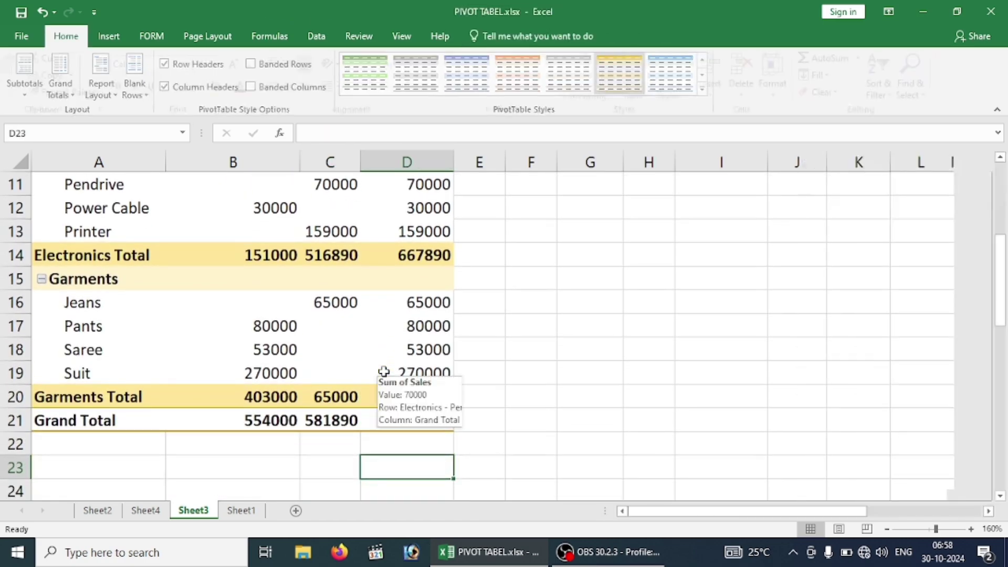
pyautogui.press('Up')
pyautogui.press('Up')
pyautogui.press('Up')
pyautogui.press('Up')
pyautogui.press('Up')
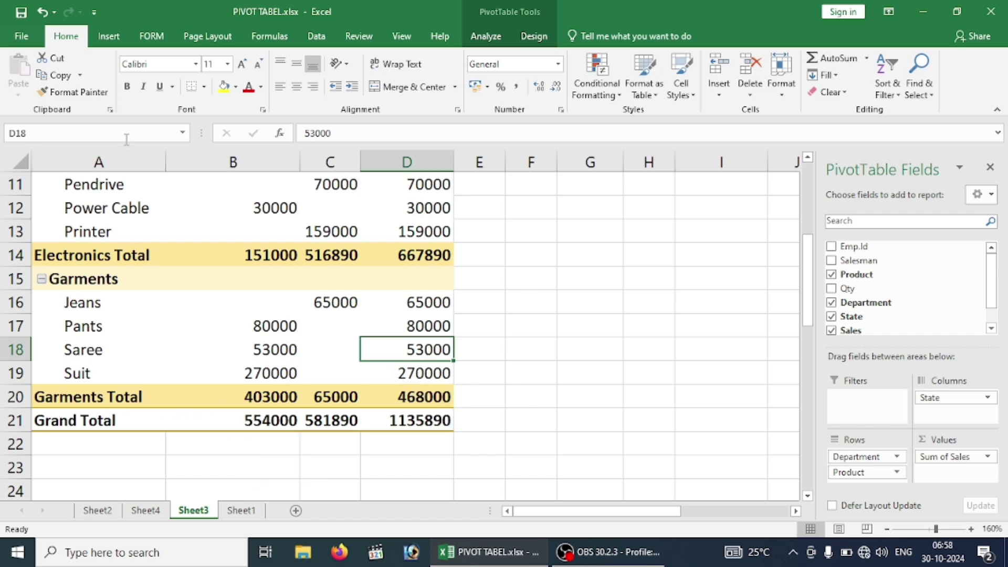
pyautogui.click(244, 217)
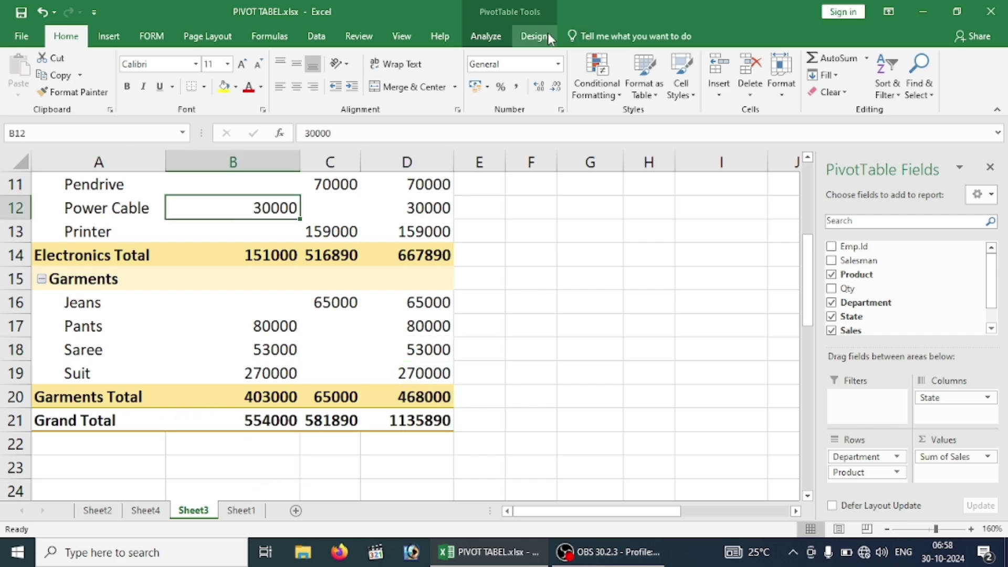
# Switch subtotals to Show all Subtotals at Top of Group for each department.
pyautogui.click(534, 36)
pyautogui.click(22, 87)
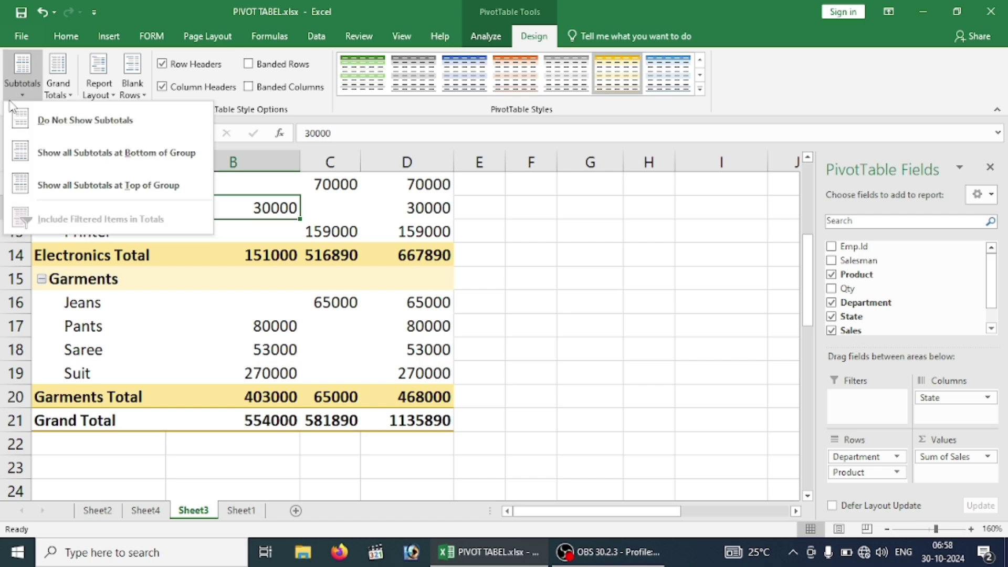
pyautogui.click(62, 197)
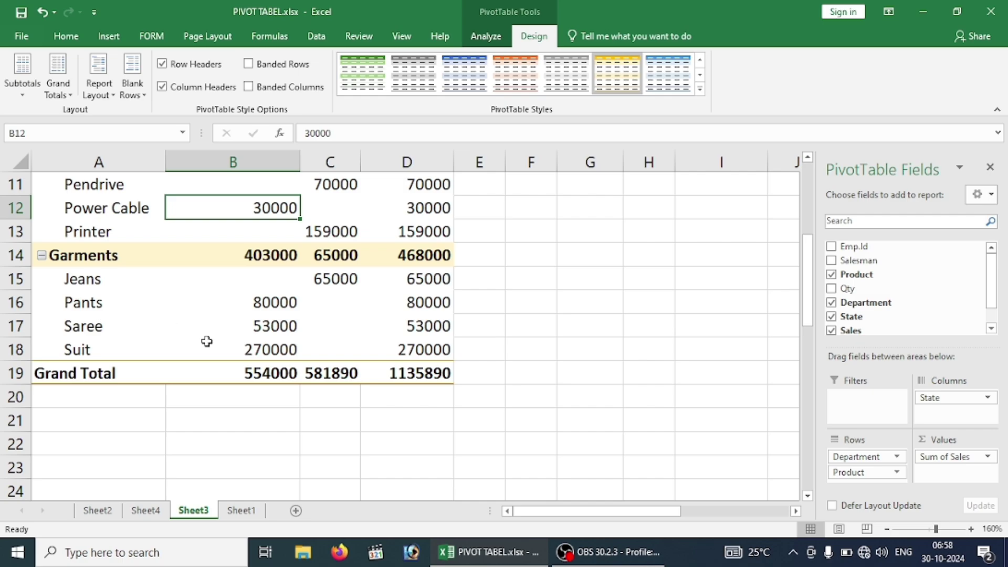
pyautogui.press('Up')
pyautogui.press('Up')
pyautogui.press('Up')
pyautogui.press('Up')
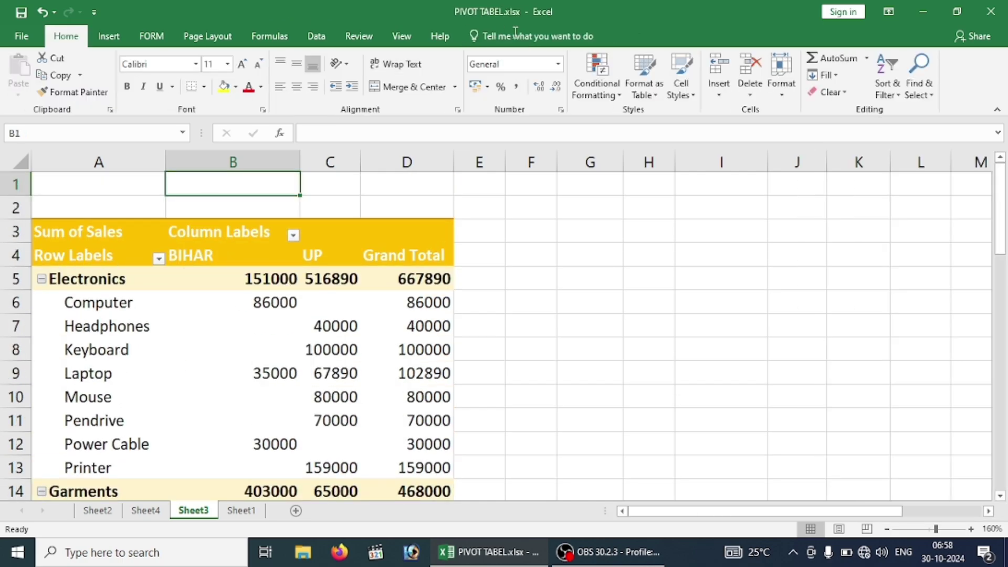
pyautogui.click(336, 371)
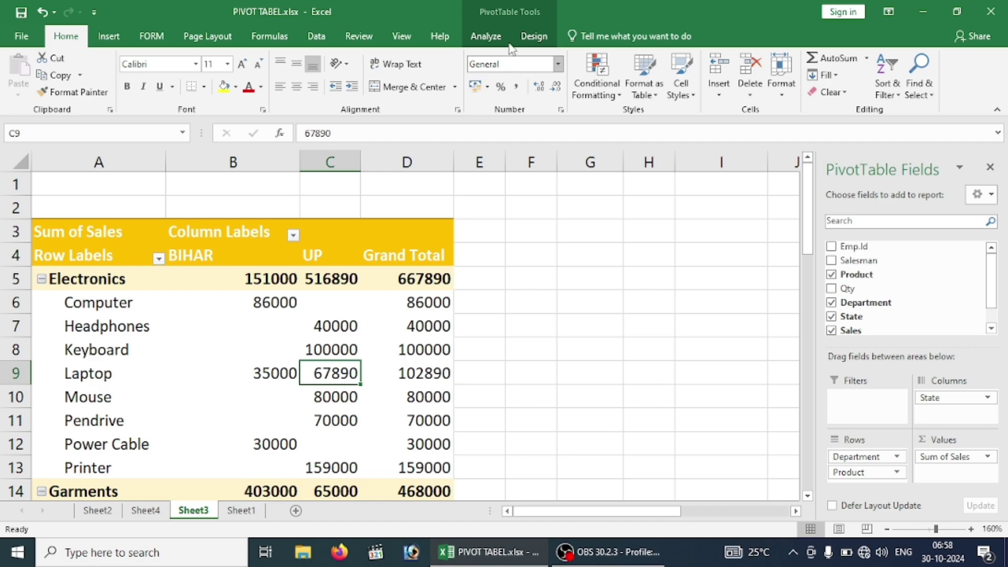
pyautogui.click(532, 35)
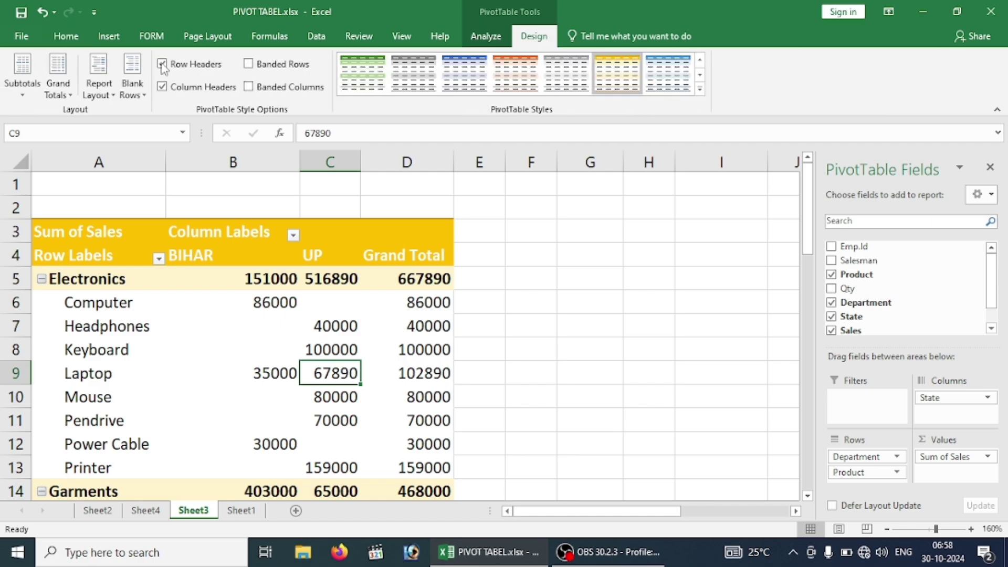
pyautogui.click(25, 84)
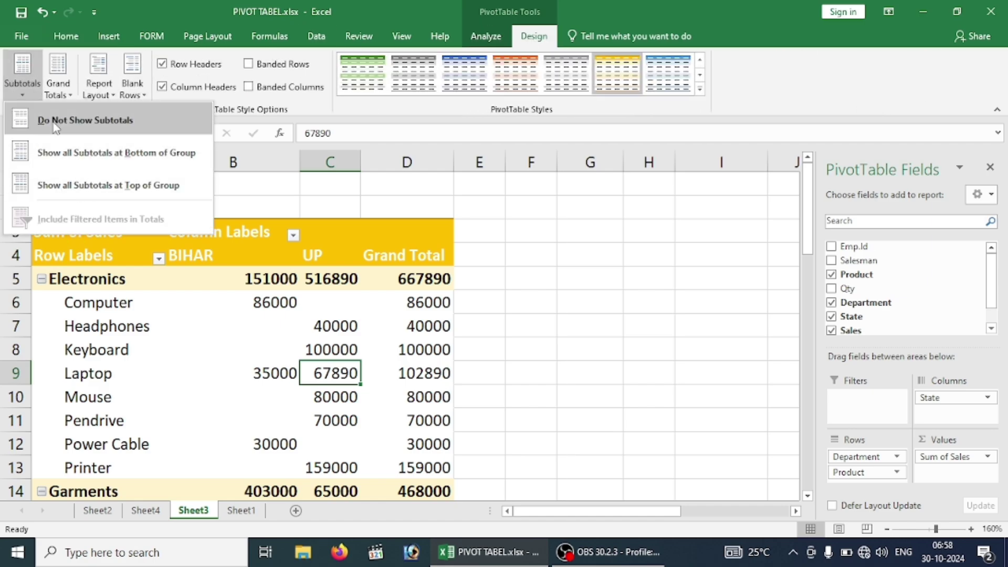
pyautogui.click(56, 92)
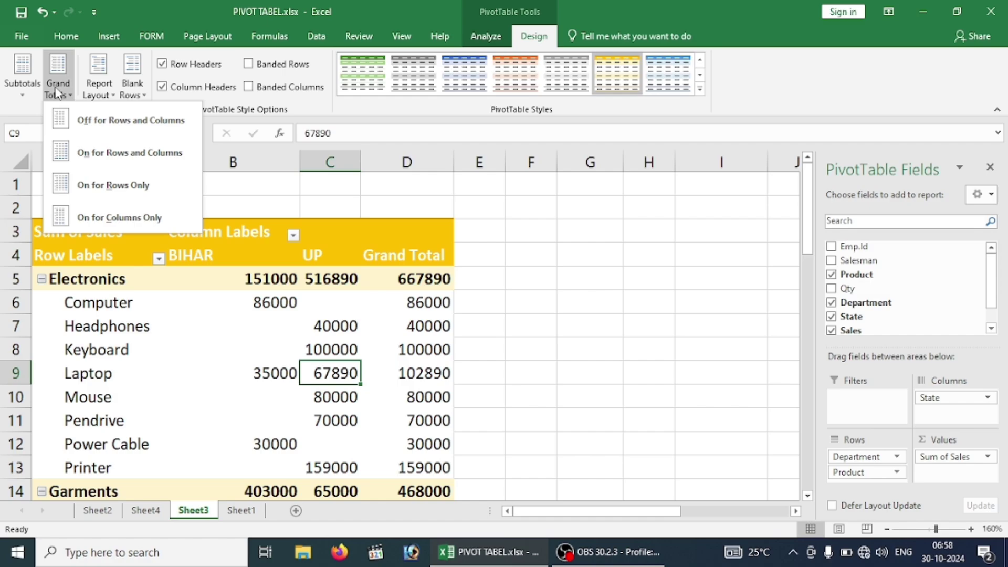
# Turn grand totals off for rows and columns and check below the pivot.
pyautogui.click(151, 120)
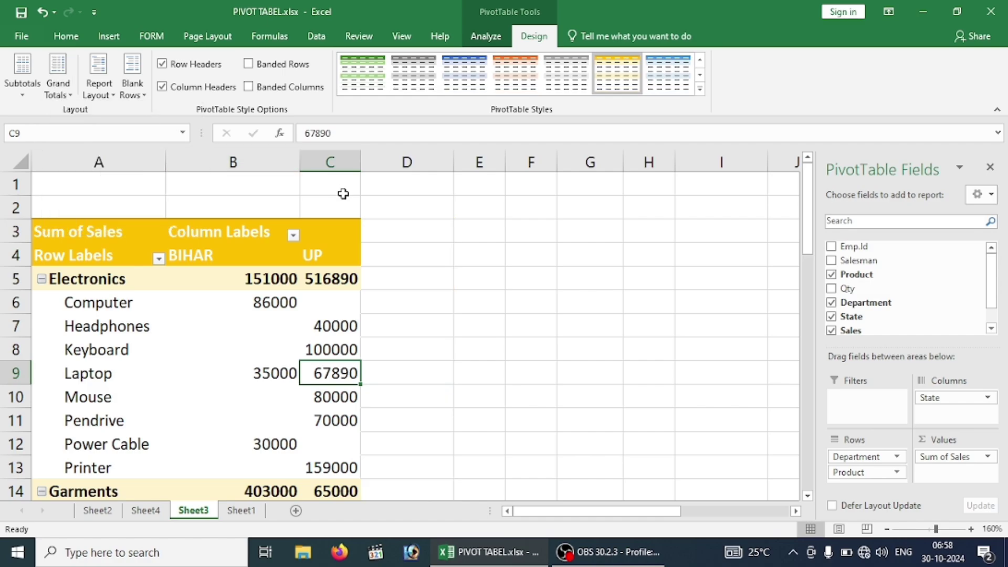
pyautogui.press('Down')
pyautogui.press('Down')
pyautogui.press('Down')
pyautogui.press('Down')
pyautogui.press('Down')
pyautogui.press('Down')
pyautogui.press('Down')
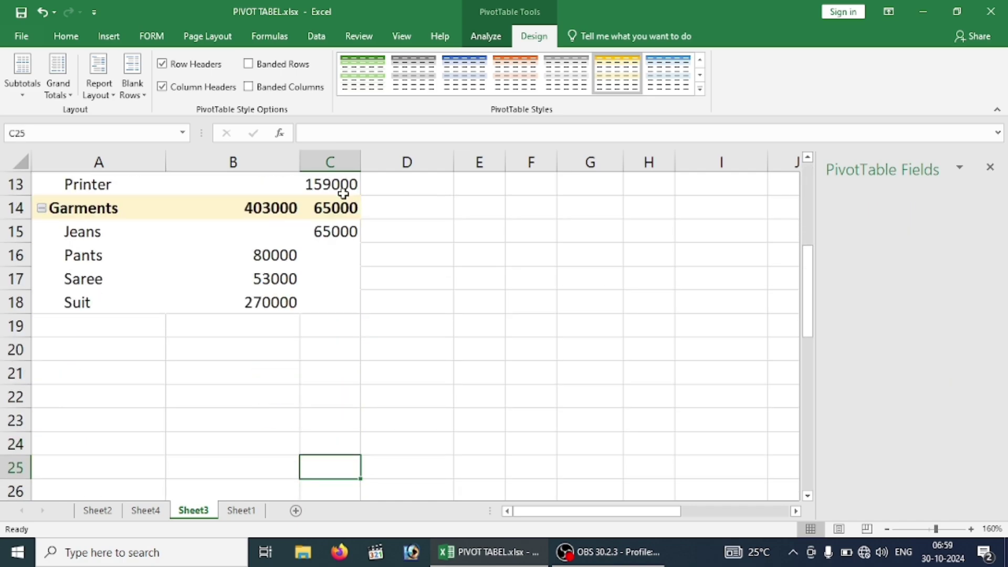
pyautogui.press('Up')
pyautogui.press('Up')
pyautogui.press('Up')
pyautogui.press('Up')
pyautogui.press('Up')
pyautogui.press('Up')
pyautogui.press('Up')
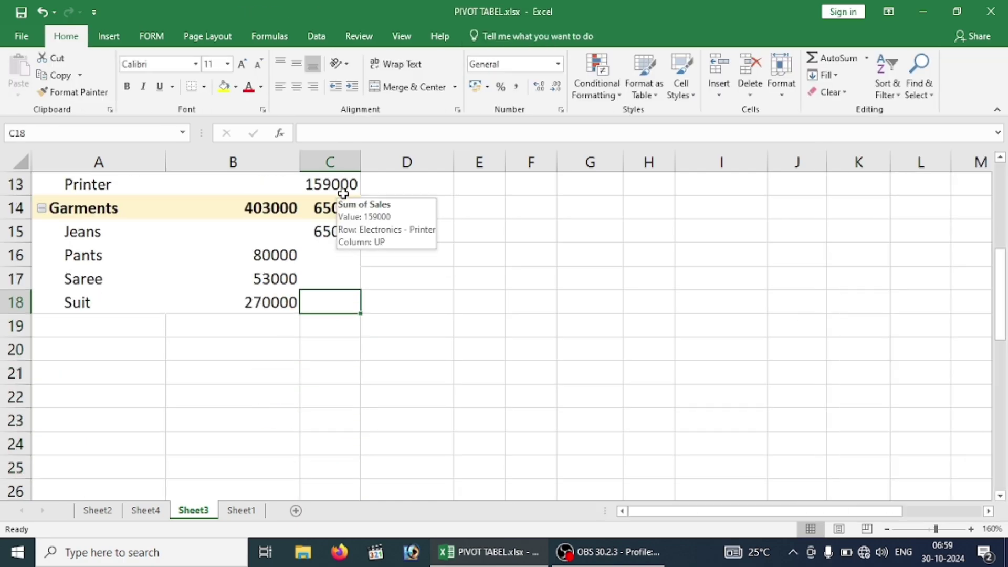
pyautogui.press('Up')
pyautogui.press('Up')
pyautogui.press('Up')
pyautogui.press('Up')
pyautogui.press('Up')
pyautogui.press('Up')
pyautogui.press('Up')
pyautogui.press('Up')
pyautogui.press('Up')
pyautogui.press('Up')
pyautogui.press('Up')
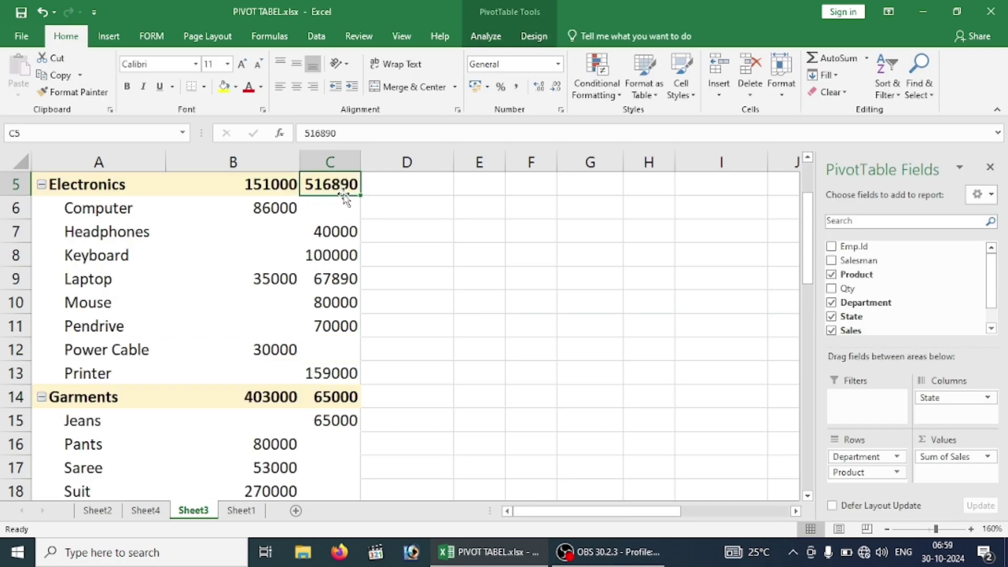
pyautogui.press('Up')
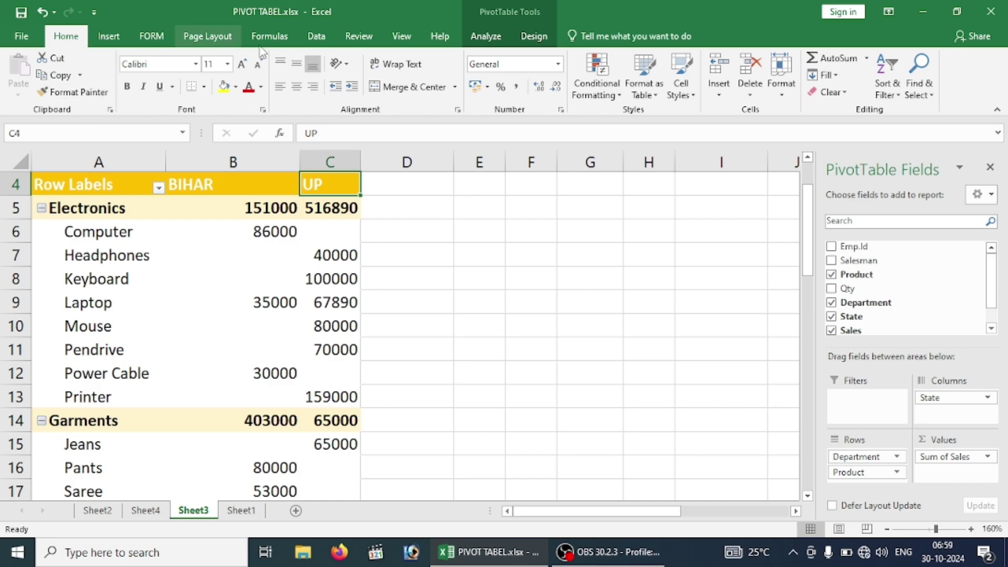
# Restore grand totals, then set them On for Rows Only, leaving no bottom Grand Total row.
pyautogui.click(530, 43)
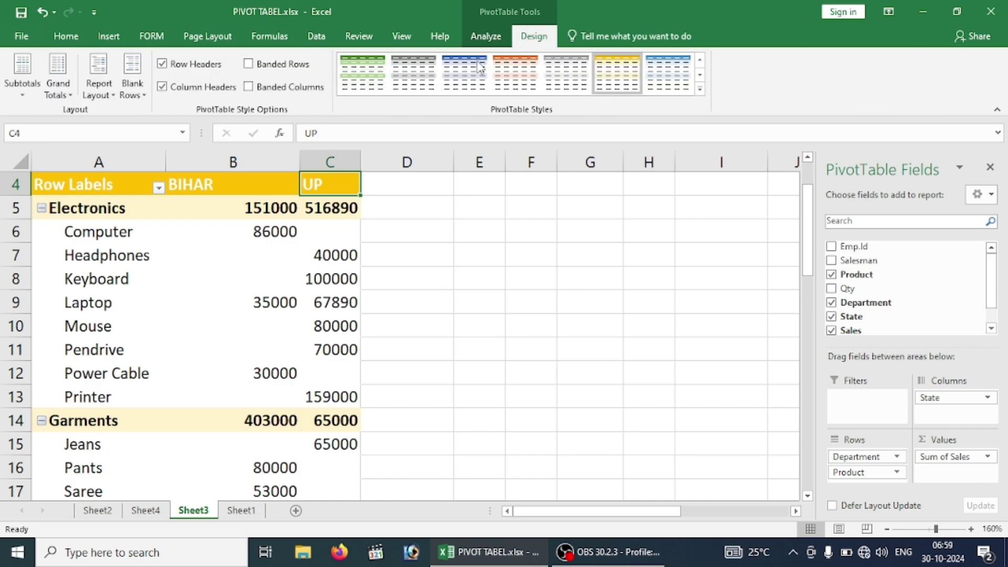
pyautogui.click(67, 94)
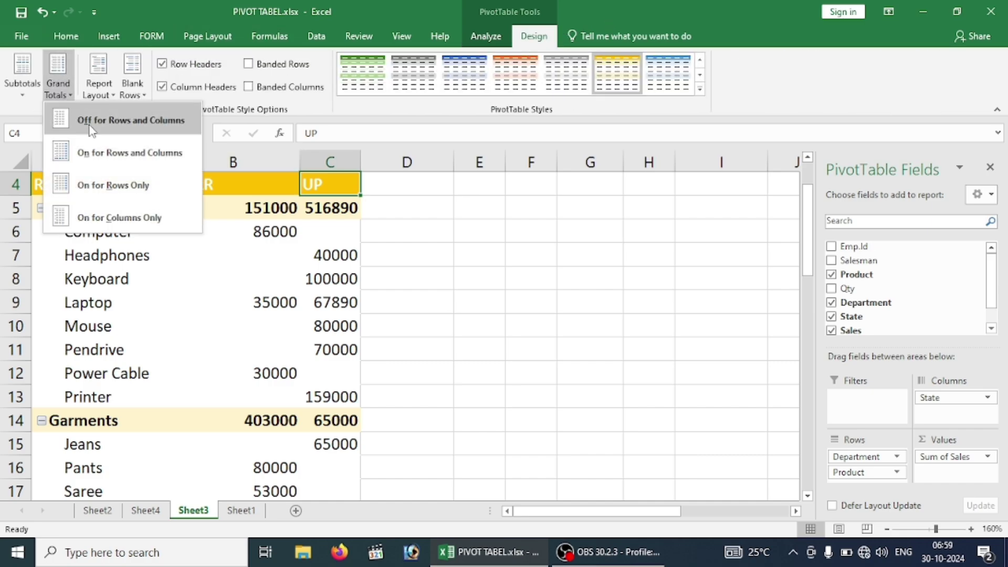
pyautogui.click(125, 159)
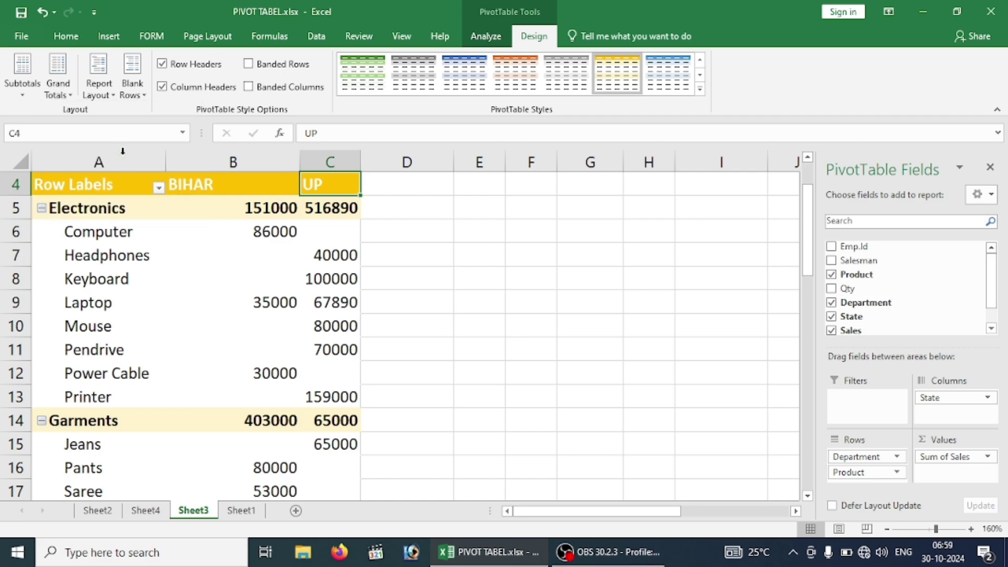
pyautogui.click(59, 86)
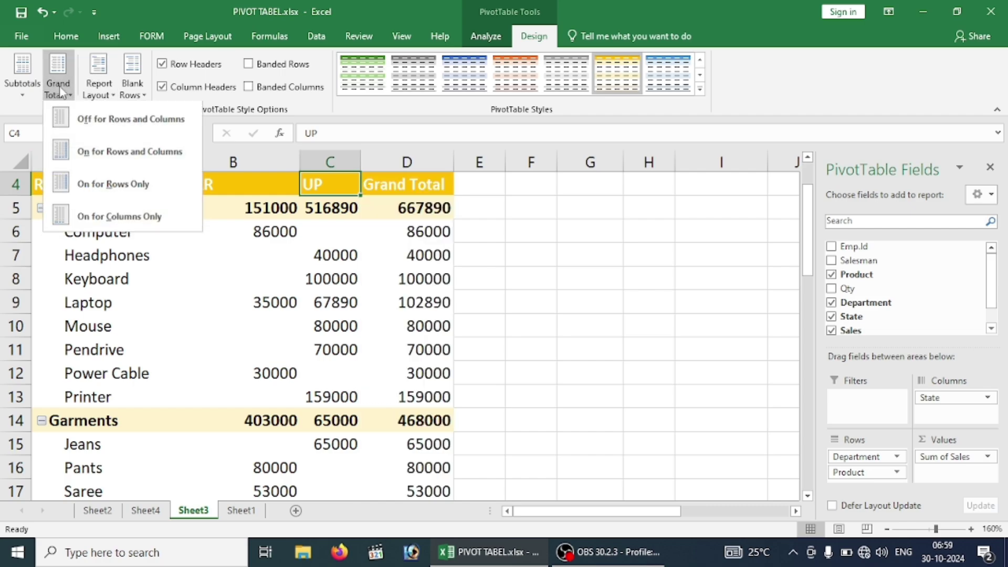
pyautogui.click(161, 185)
pyautogui.click(196, 273)
pyautogui.press('Down')
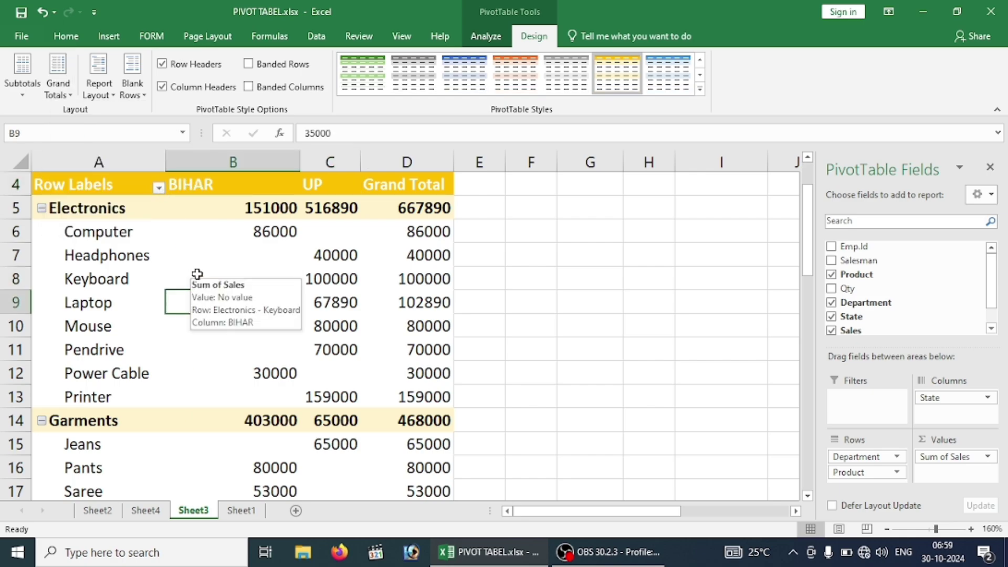
pyautogui.press('Down')
pyautogui.press('Down')
pyautogui.press('Down')
pyautogui.press('Down')
pyautogui.press('Down')
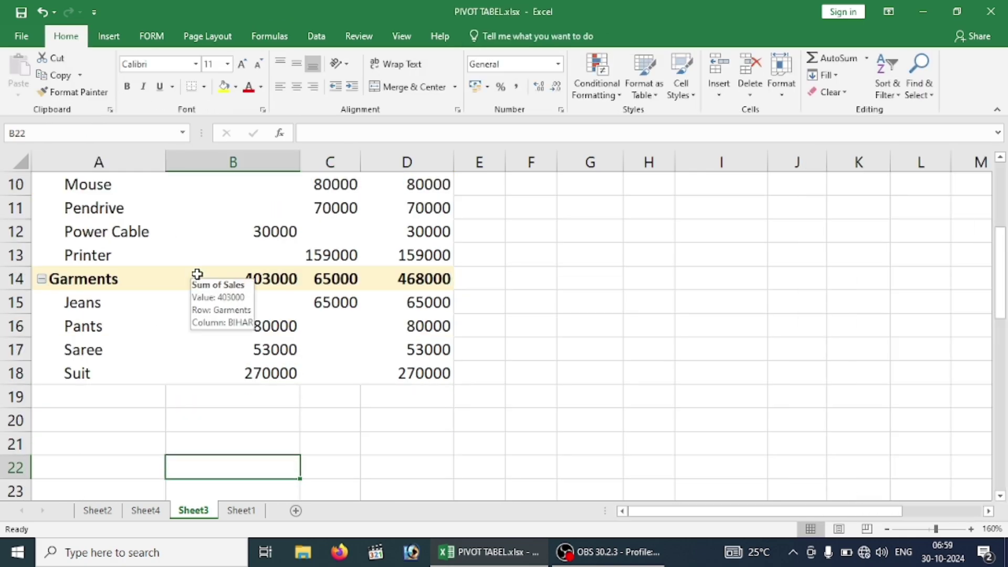
pyautogui.press('Up')
pyautogui.press('Up')
pyautogui.press('Up')
pyautogui.press('Up')
pyautogui.press('Up')
pyautogui.press('Up')
pyautogui.press('Up')
pyautogui.press('Up')
pyautogui.press('Up')
pyautogui.press('Up')
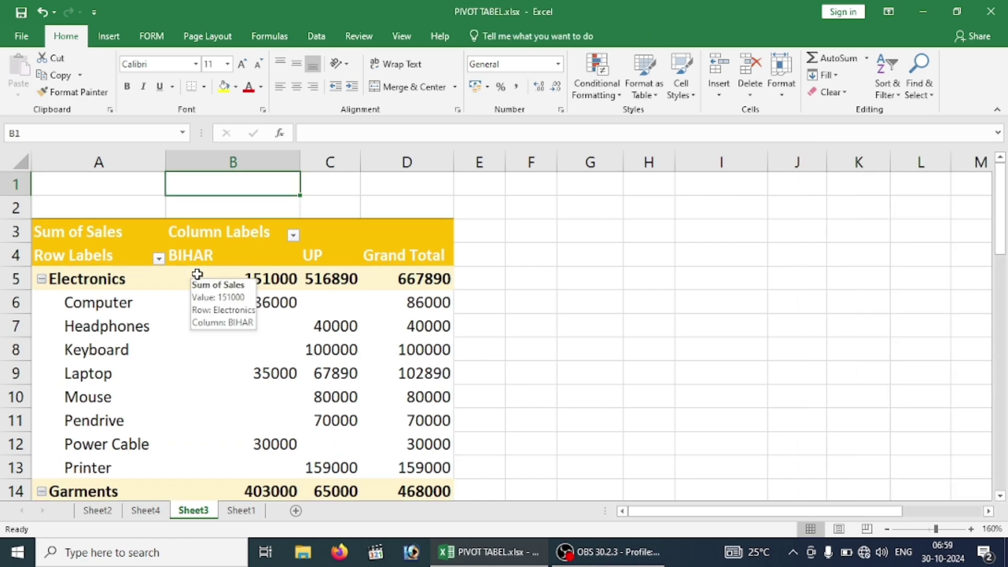
pyautogui.click(327, 228)
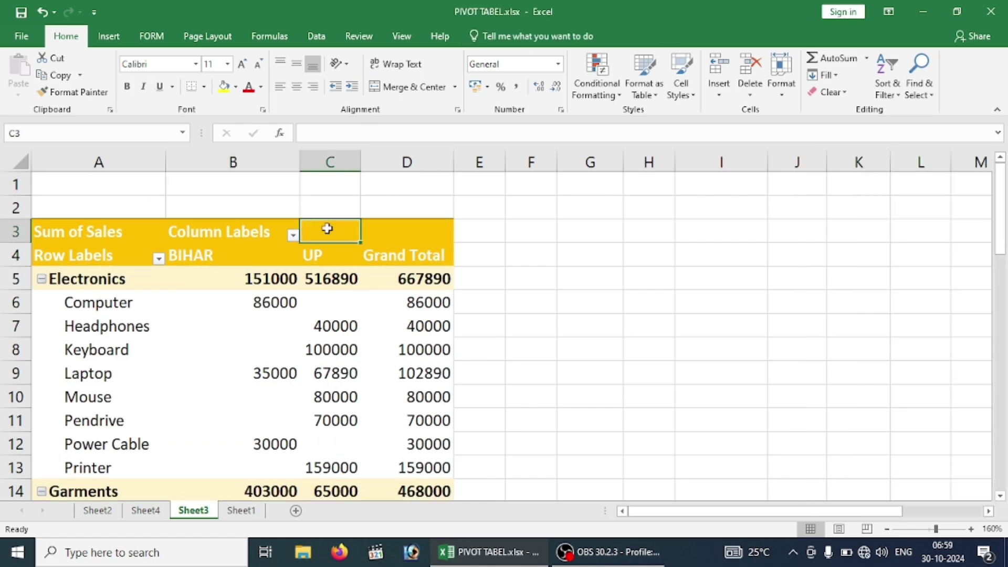
pyautogui.click(533, 36)
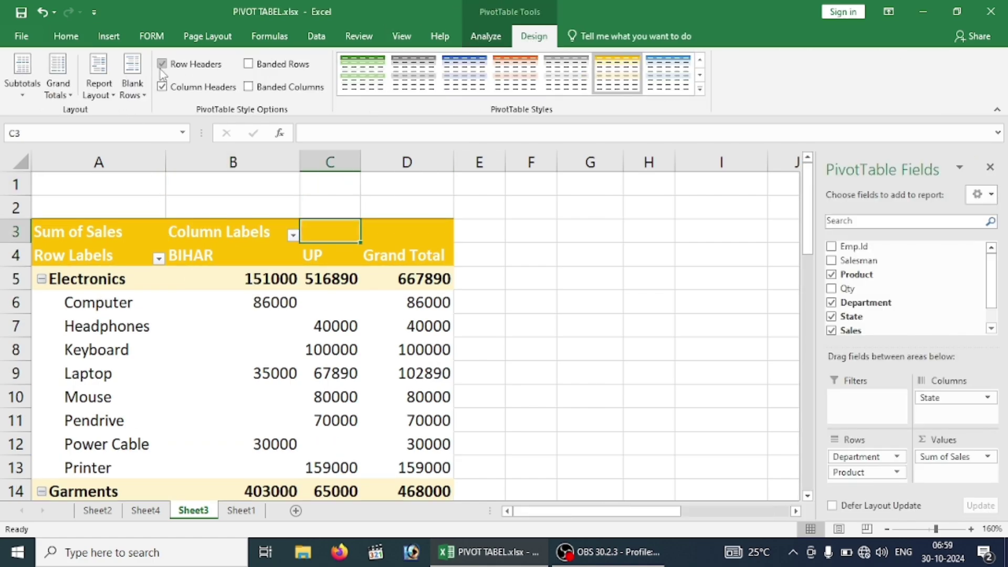
pyautogui.click(57, 87)
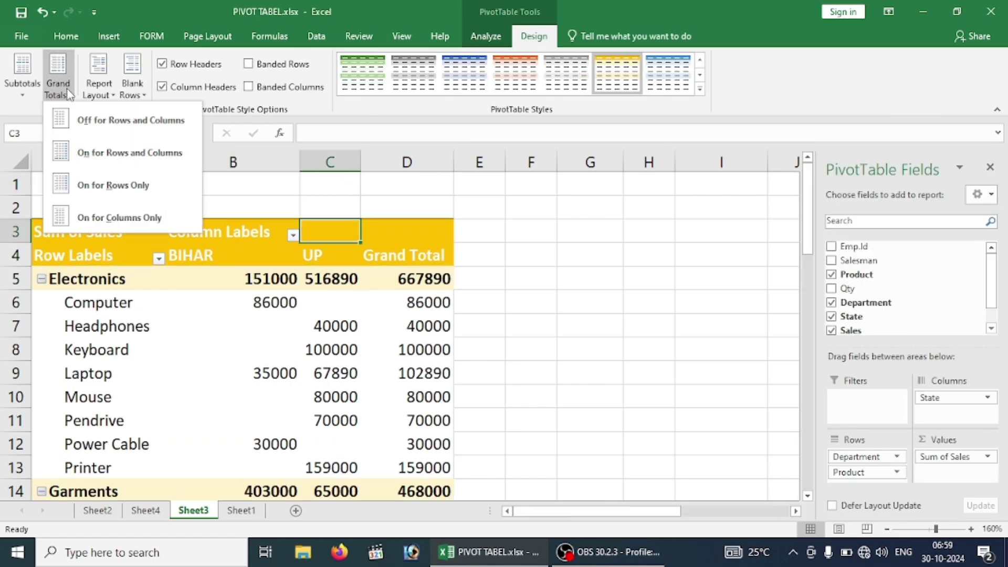
pyautogui.click(111, 230)
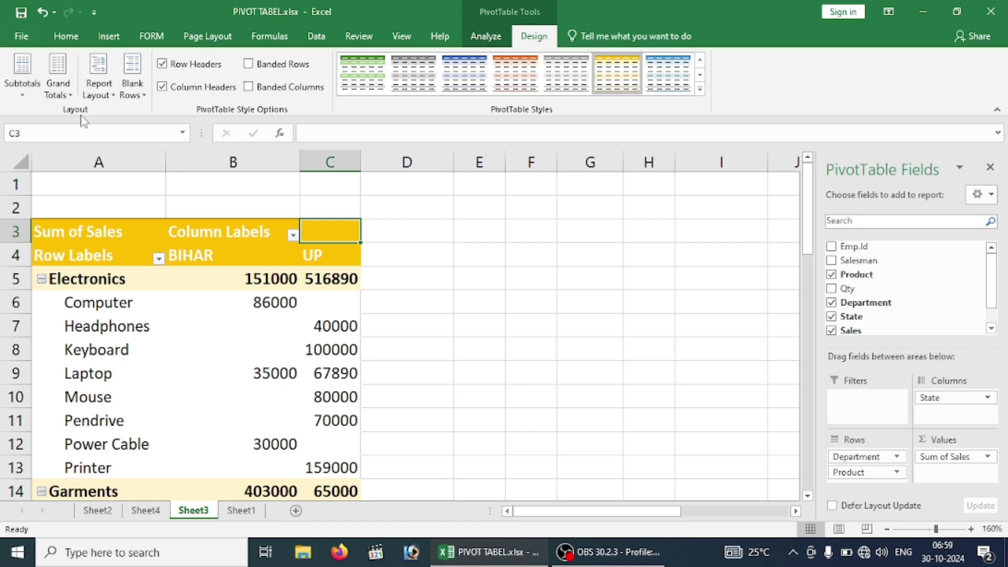
pyautogui.click(62, 94)
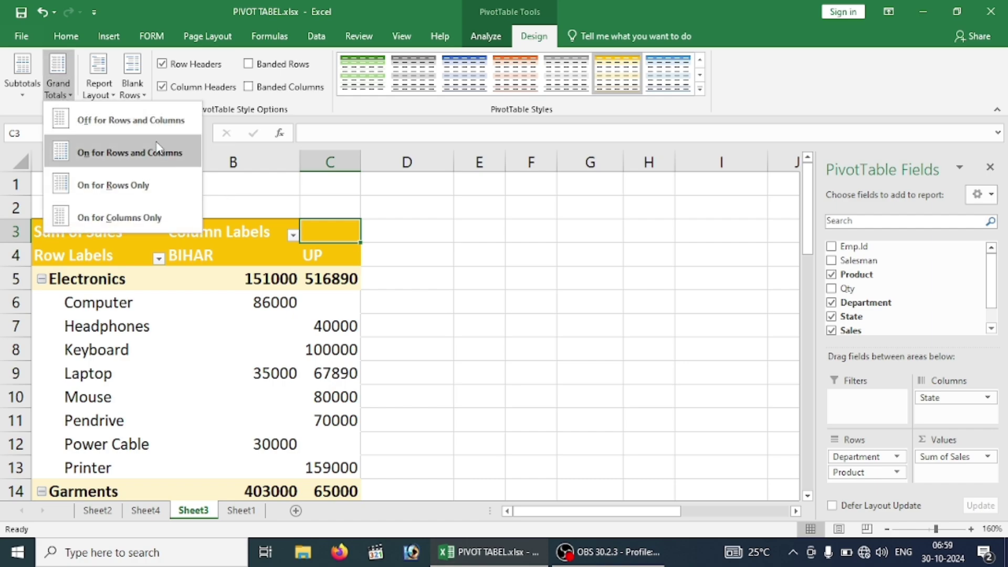
pyautogui.click(150, 121)
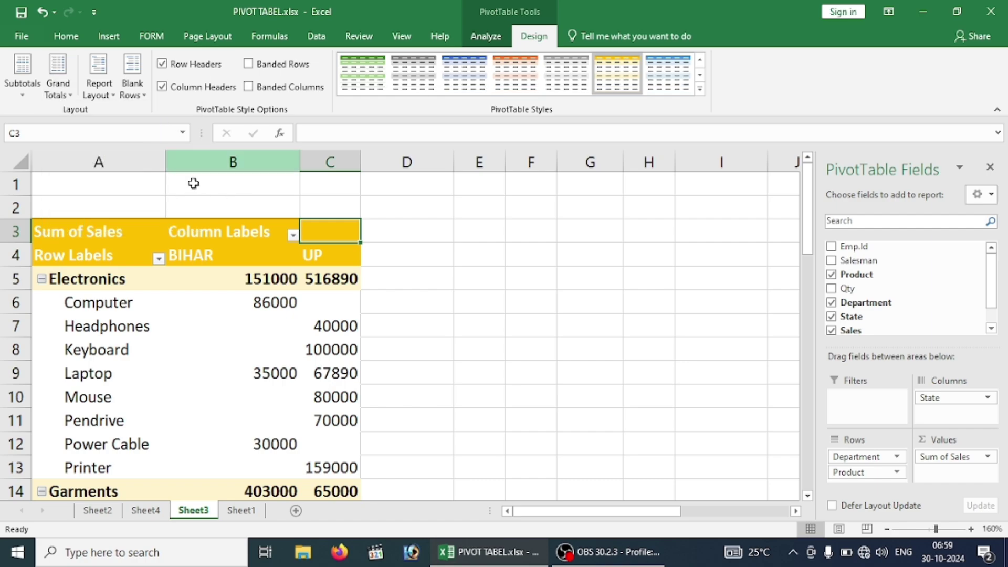
pyautogui.click(58, 80)
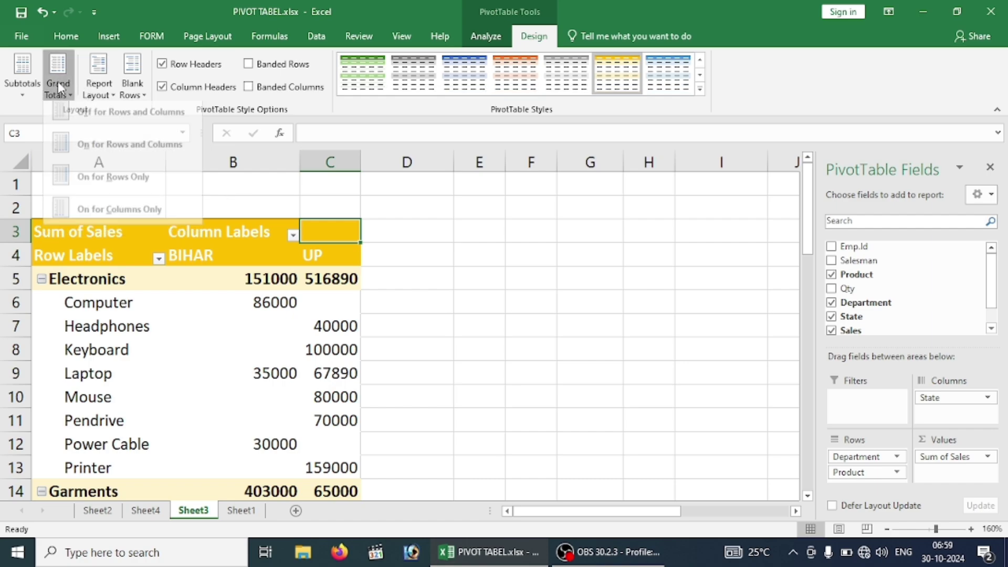
pyautogui.click(104, 155)
pyautogui.click(197, 353)
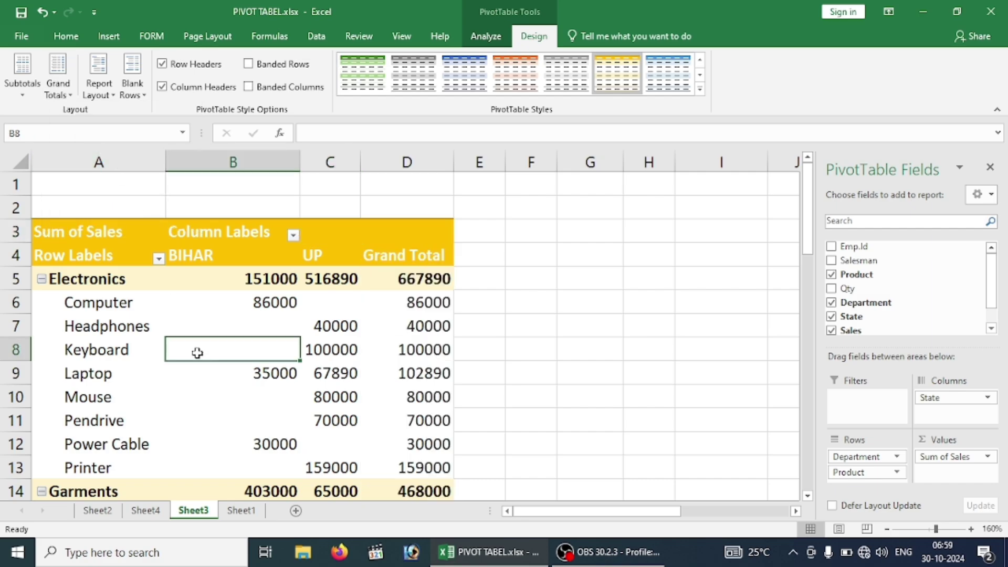
pyautogui.press('Down')
pyautogui.press('Down')
pyautogui.press('Down')
pyautogui.press('Down')
pyautogui.press('Down')
pyautogui.press('Down')
pyautogui.press('Down')
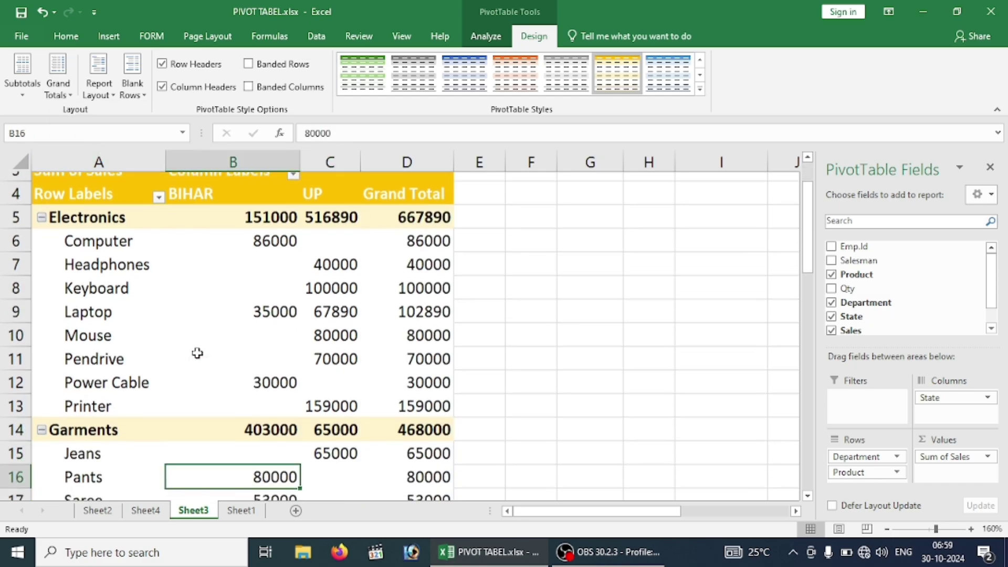
pyautogui.press('Down')
pyautogui.press('Down')
pyautogui.press('Down')
pyautogui.press('Down')
pyautogui.press('Down')
pyautogui.press('Up')
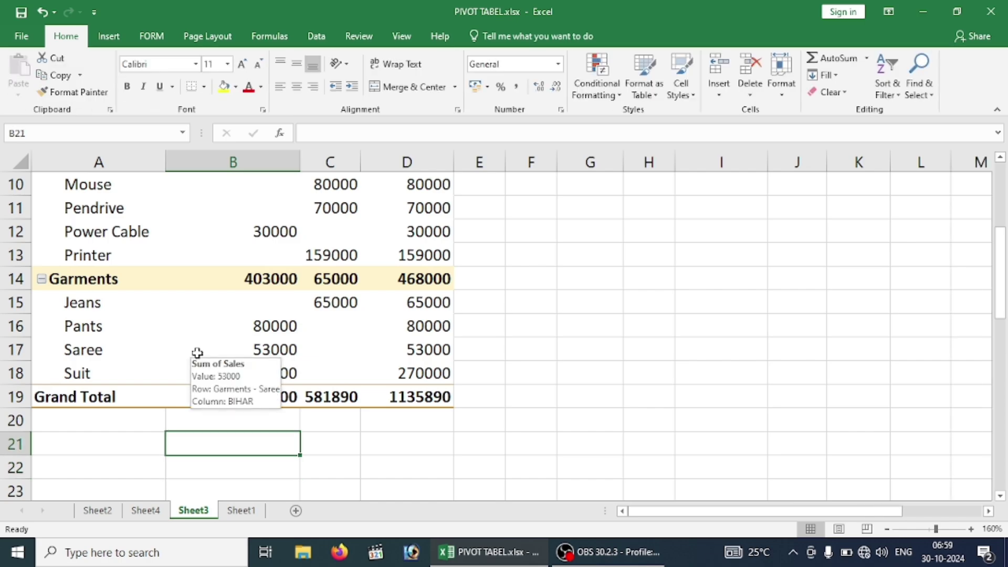
pyautogui.press('Up')
pyautogui.press('Up')
pyautogui.press('Up')
pyautogui.press('Up')
pyautogui.press('Up')
pyautogui.press('Up')
pyautogui.press('Up')
pyautogui.press('Up')
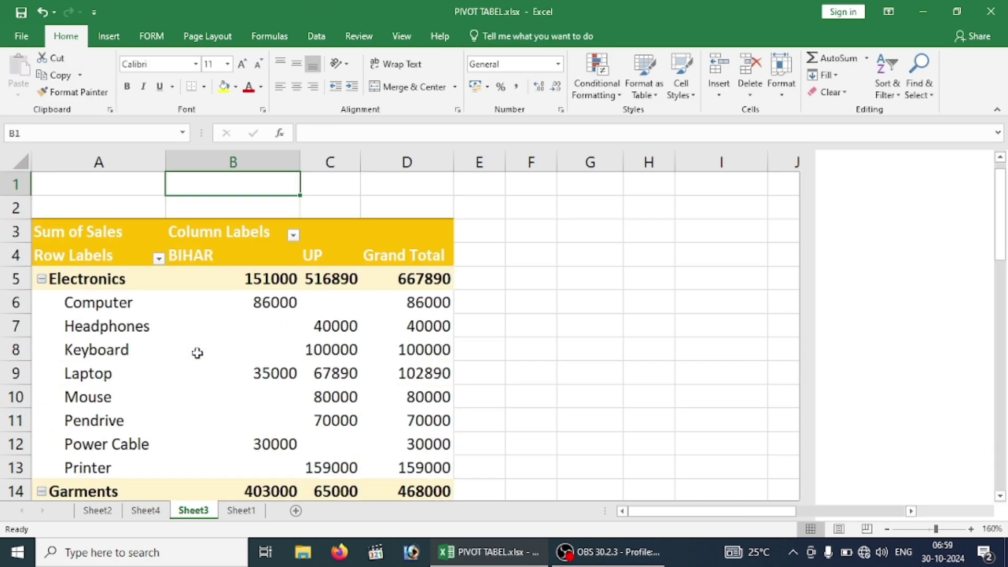
pyautogui.press('Down')
pyautogui.press('Down')
pyautogui.press('Down')
pyautogui.press('Right')
pyautogui.press('Right')
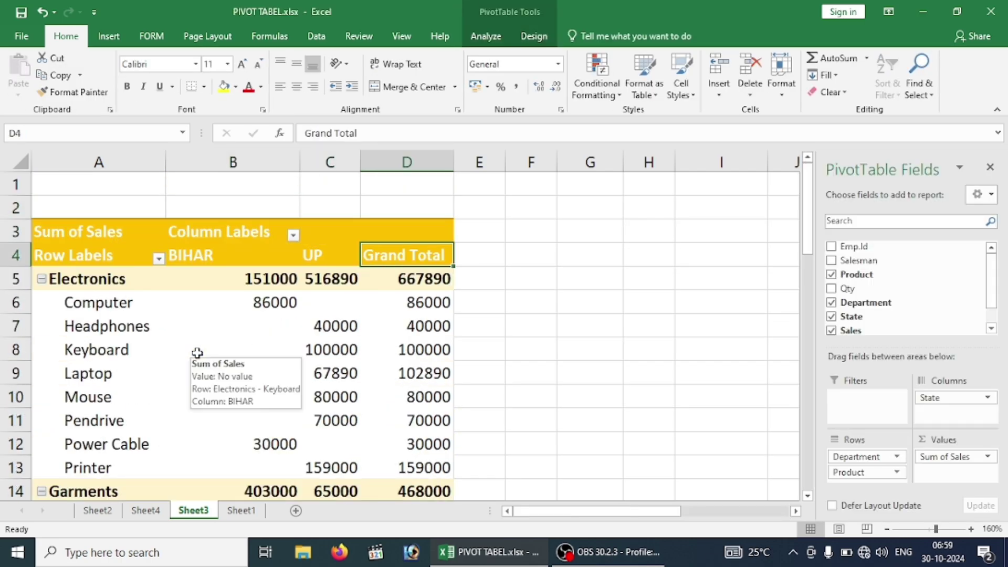
pyautogui.press('Down')
pyautogui.press('Down')
pyautogui.press('Down')
pyautogui.press('Down')
pyautogui.press('Down')
pyautogui.press('Down')
pyautogui.press('Down')
pyautogui.press('Down')
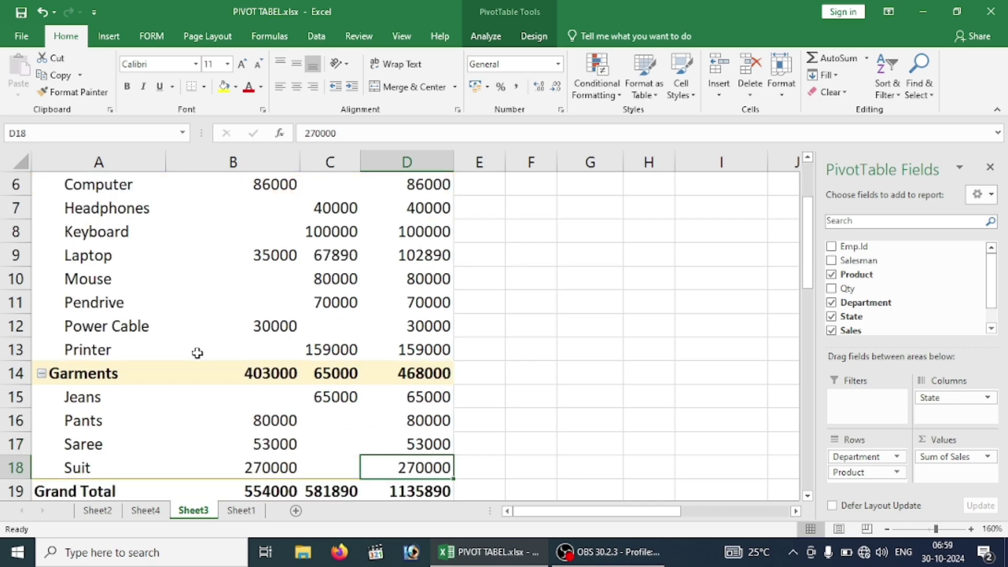
pyautogui.press('Down')
pyautogui.press('Down')
pyautogui.press('Down')
pyautogui.press('Up')
pyautogui.press('Up')
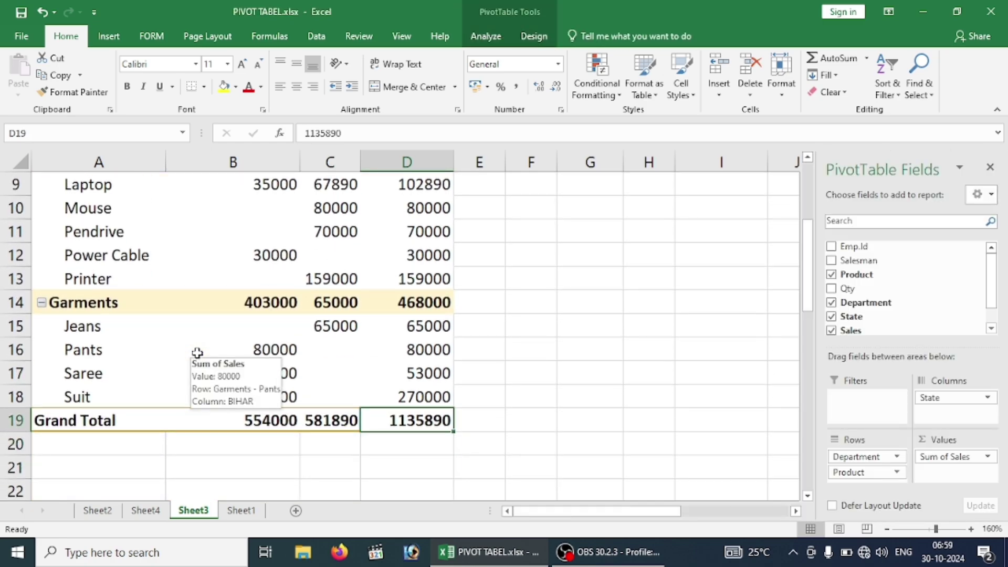
pyautogui.press('Left')
pyautogui.press('Left')
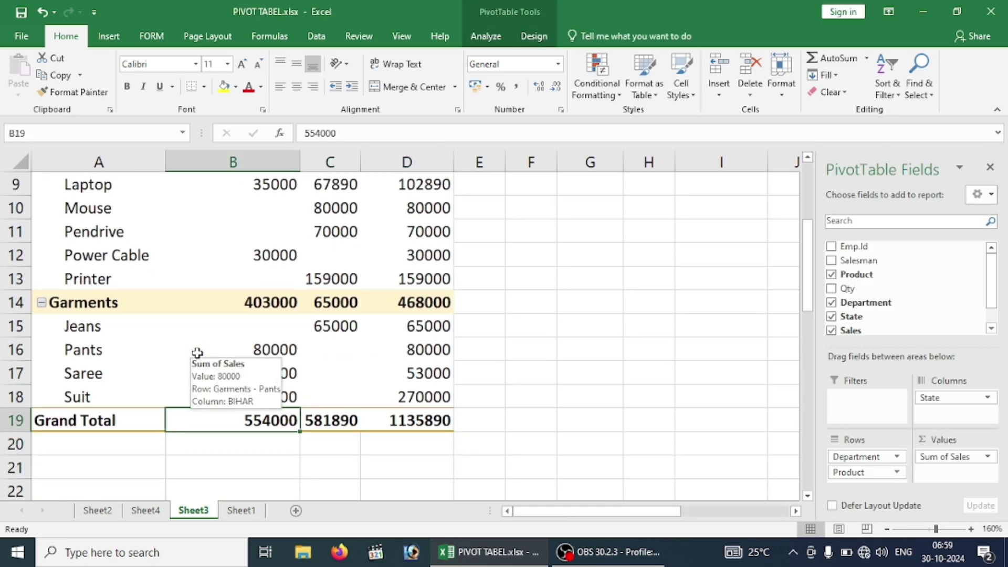
pyautogui.press('Up')
pyautogui.press('Up')
pyautogui.press('Up')
pyautogui.press('Up')
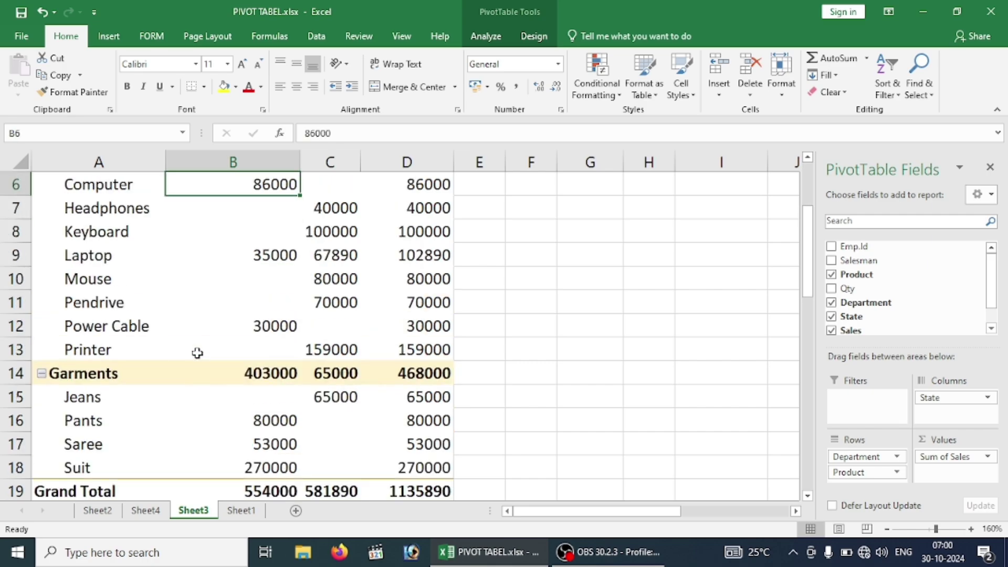
# Switch the pivot's report layout to Outline Form, then to Tabular Form.
pyautogui.click(533, 36)
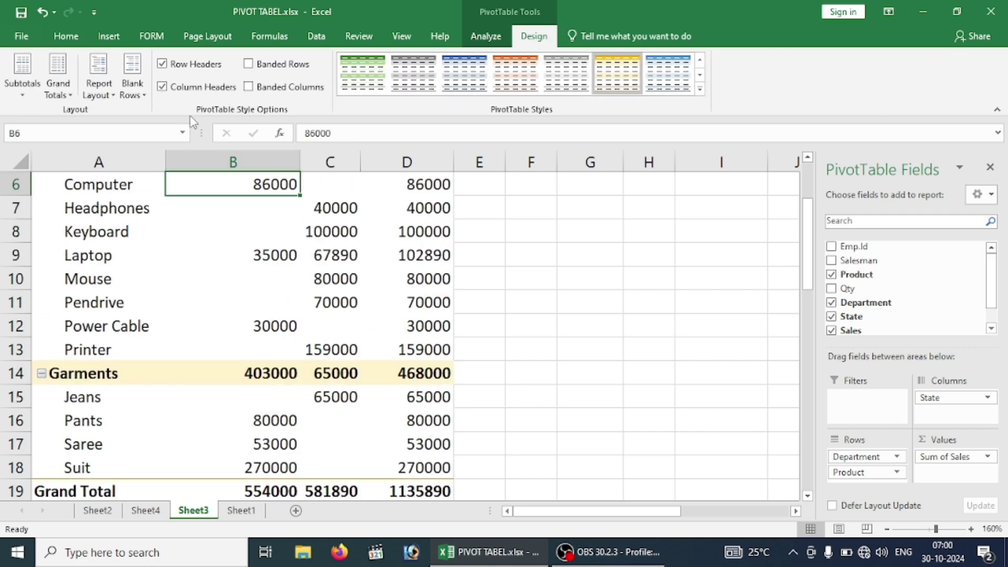
pyautogui.click(99, 87)
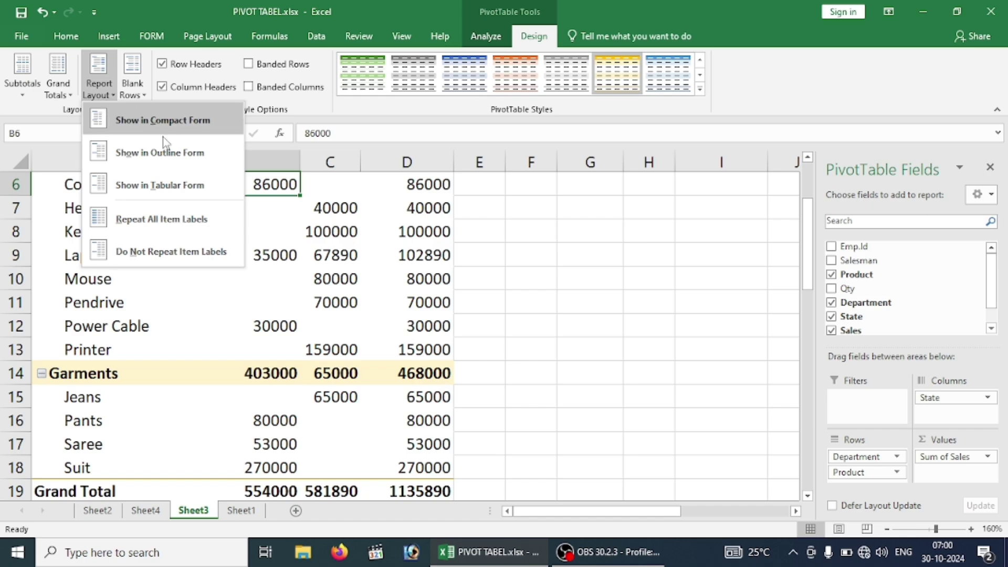
pyautogui.click(164, 120)
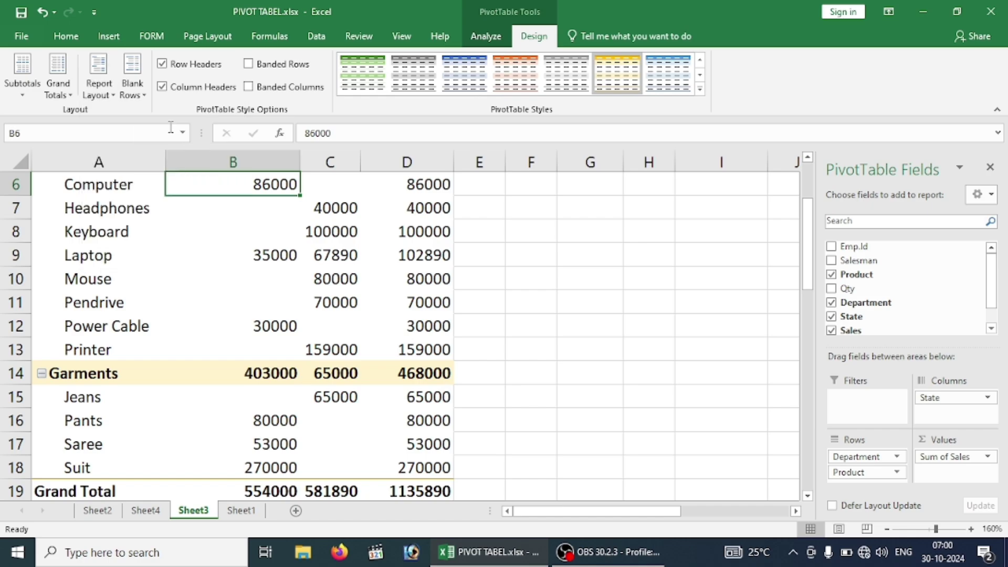
pyautogui.click(649, 331)
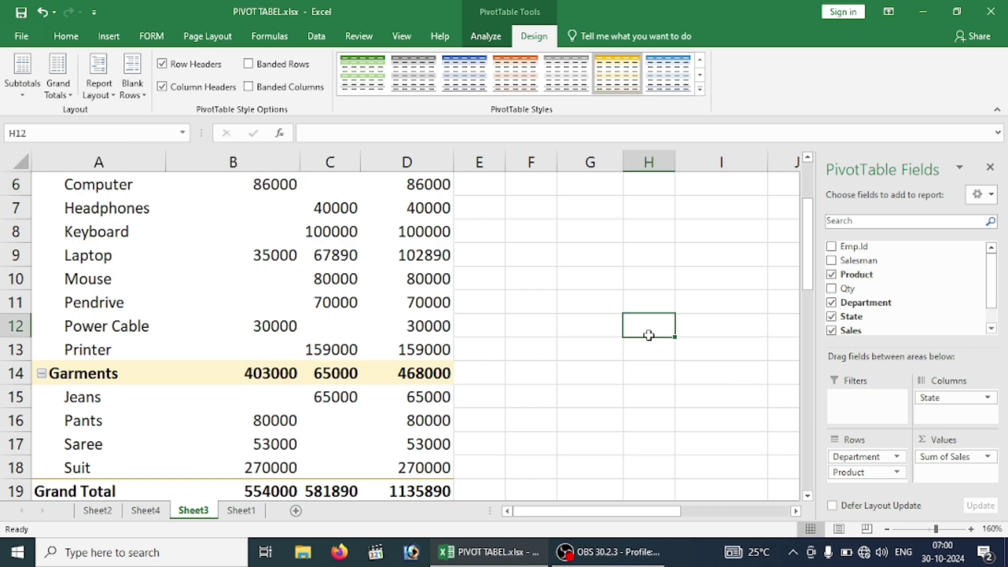
pyautogui.press('Up')
pyautogui.press('Up')
pyautogui.press('Up')
pyautogui.press('Up')
pyautogui.press('Up')
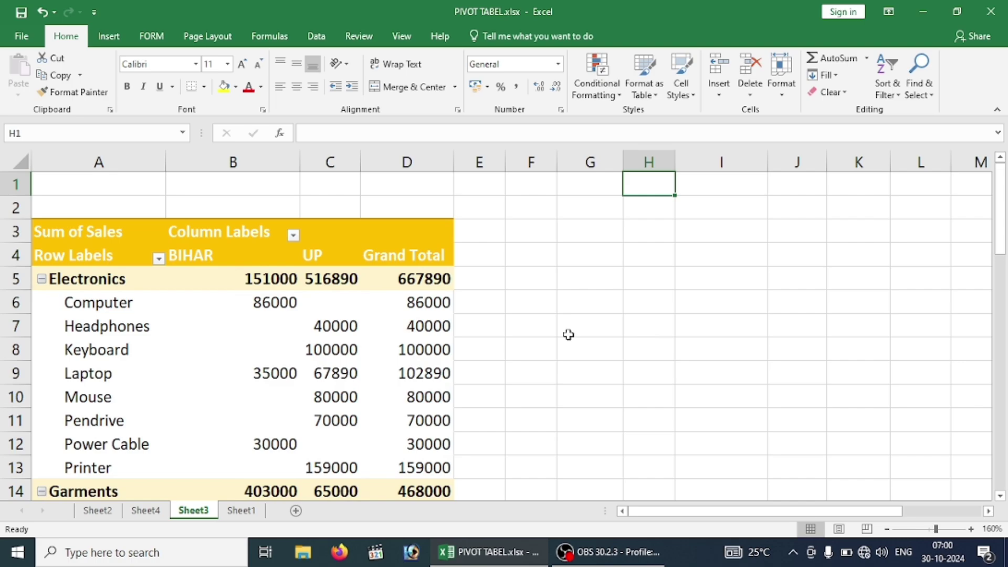
pyautogui.click(431, 329)
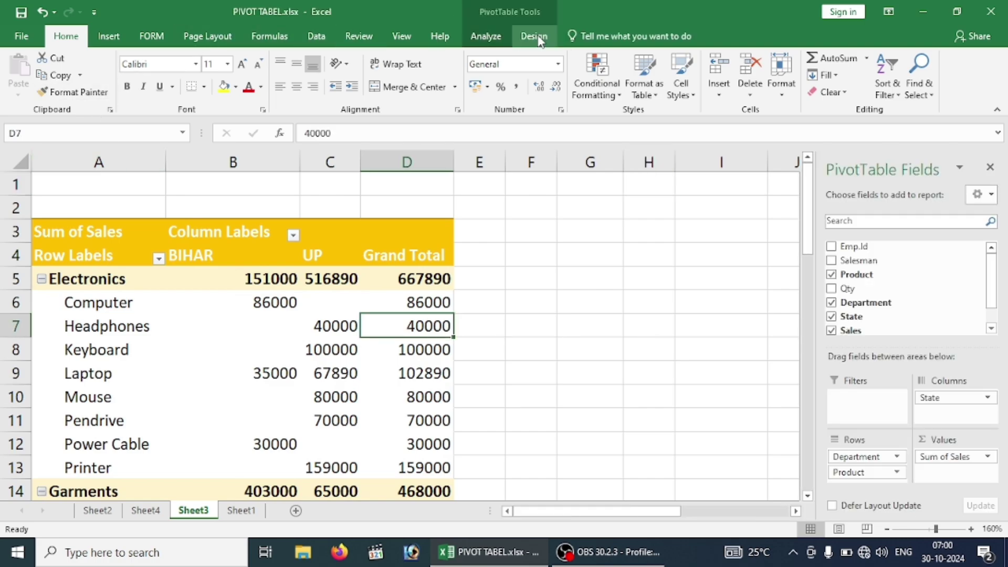
pyautogui.click(534, 37)
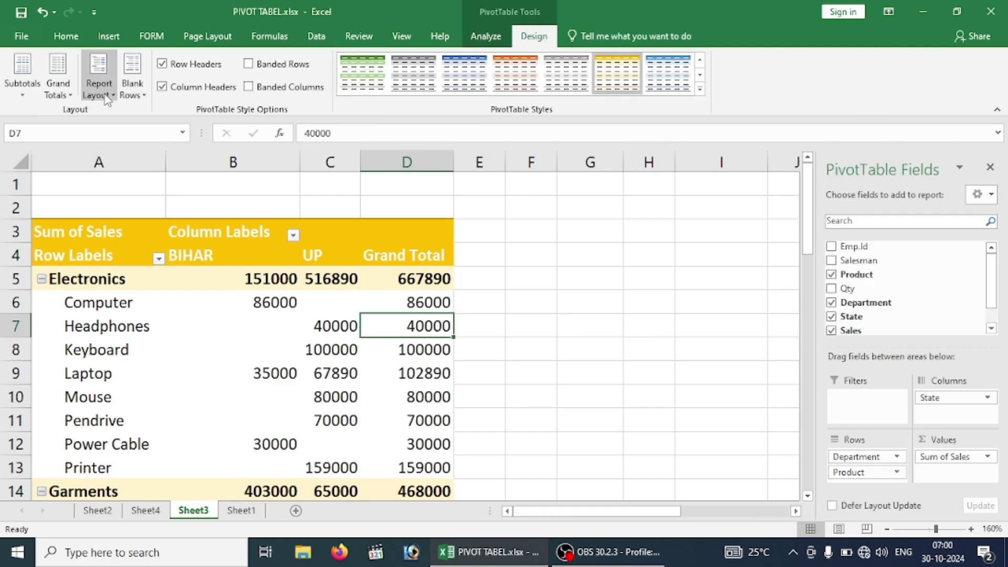
pyautogui.click(99, 89)
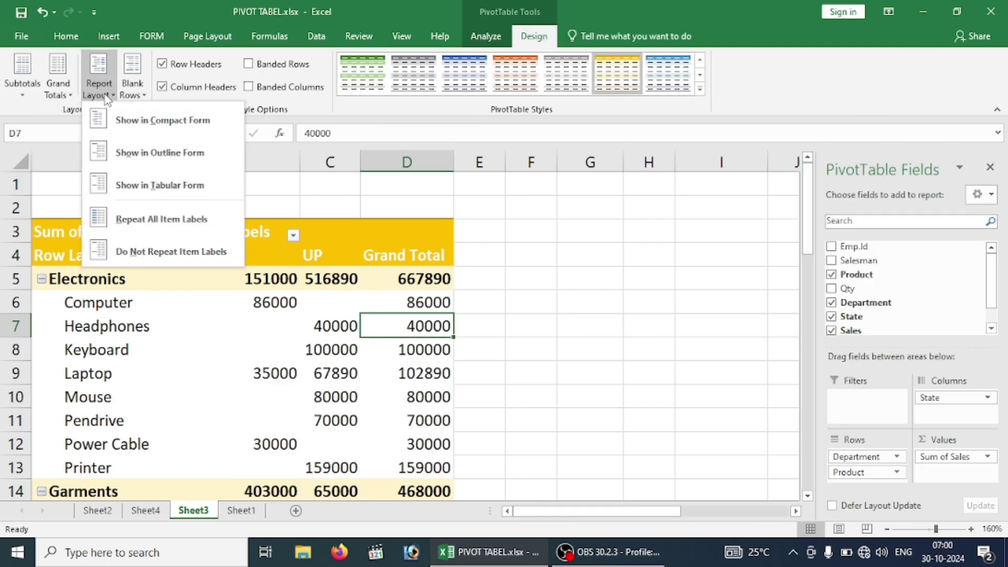
pyautogui.click(145, 153)
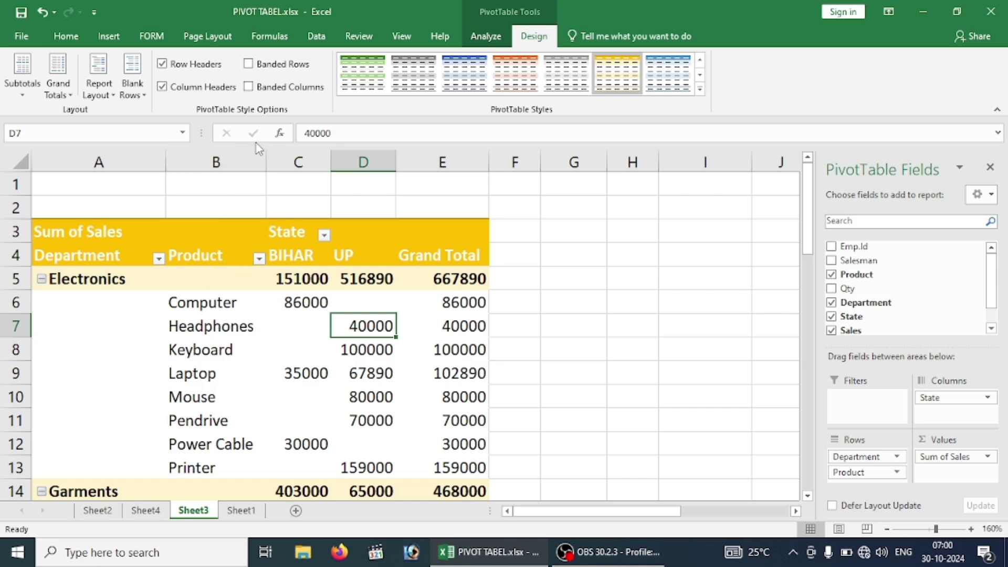
pyautogui.click(96, 101)
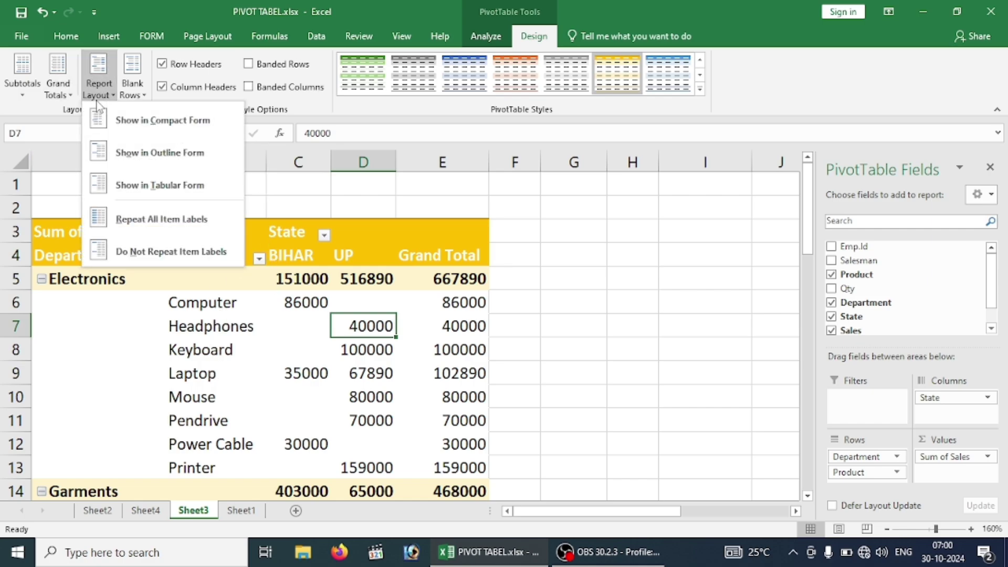
pyautogui.click(124, 195)
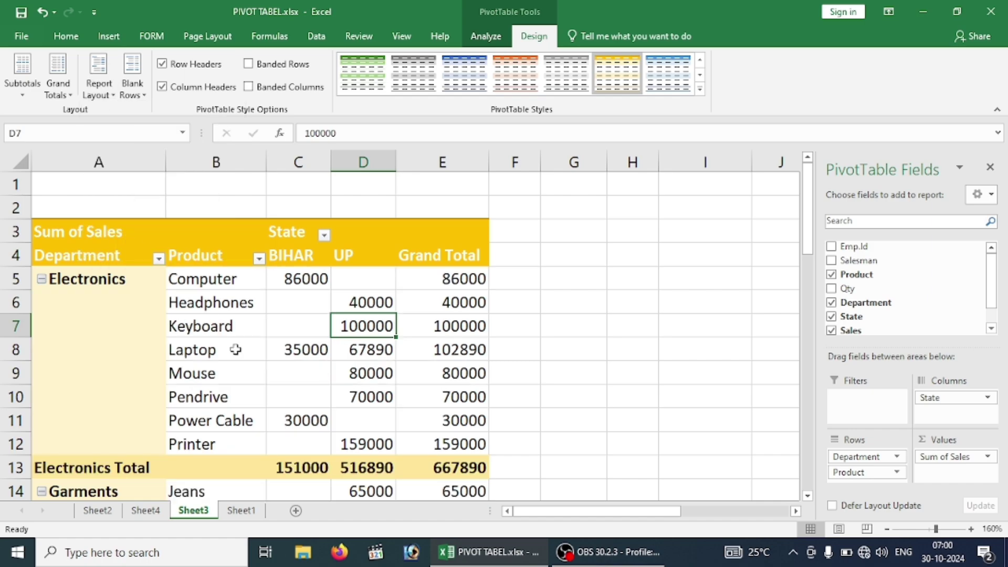
# Turn on Repeat All Item Labels, then revert to Do Not Repeat Item Labels.
pyautogui.click(235, 350)
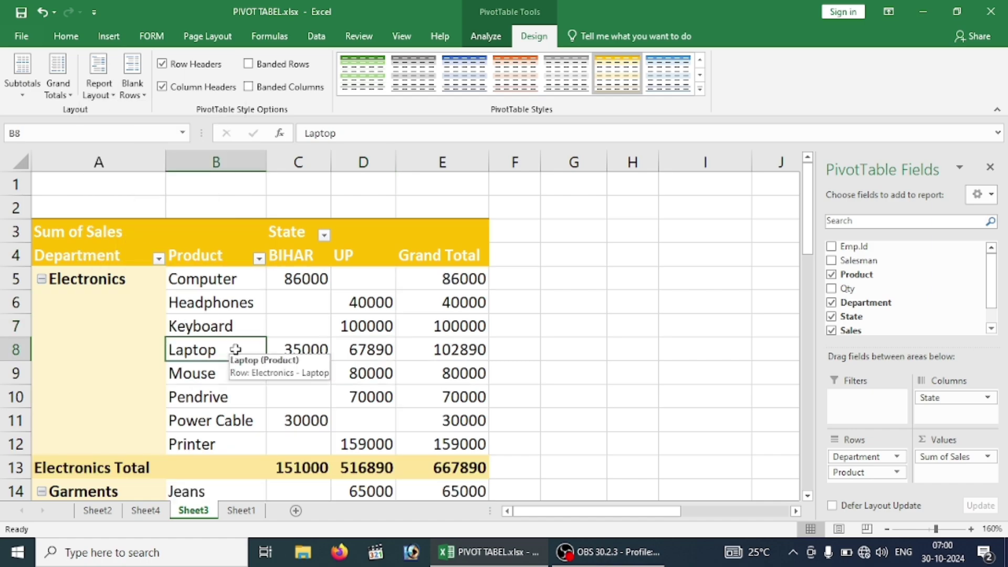
pyautogui.click(104, 300)
pyautogui.click(102, 278)
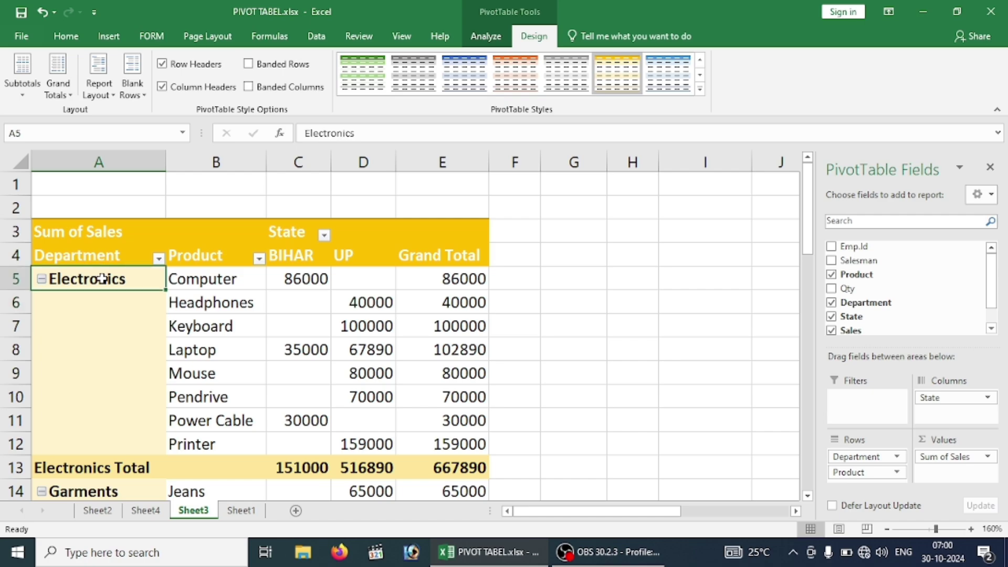
pyautogui.moveTo(215, 284); pyautogui.dragTo(444, 424)
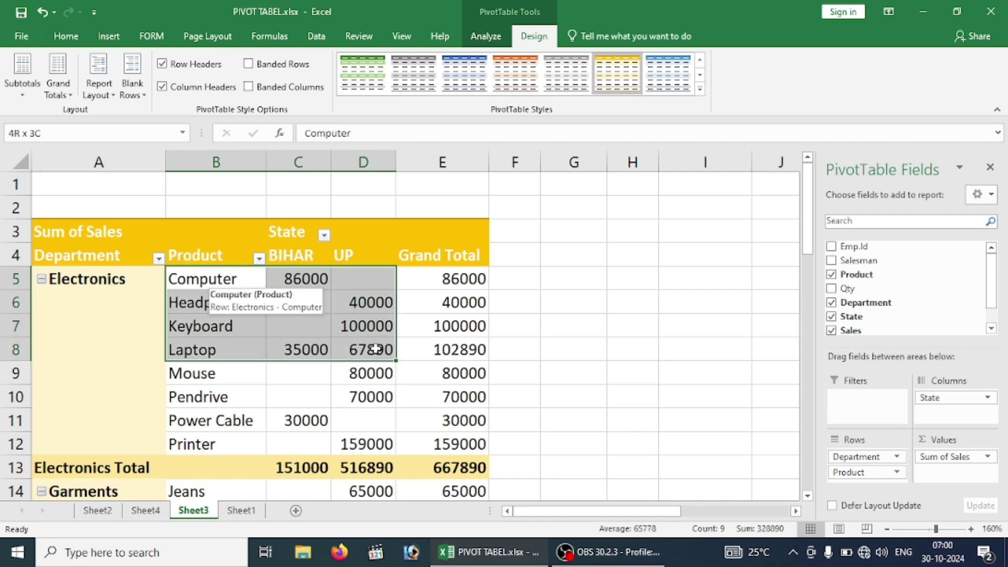
pyautogui.click(359, 323)
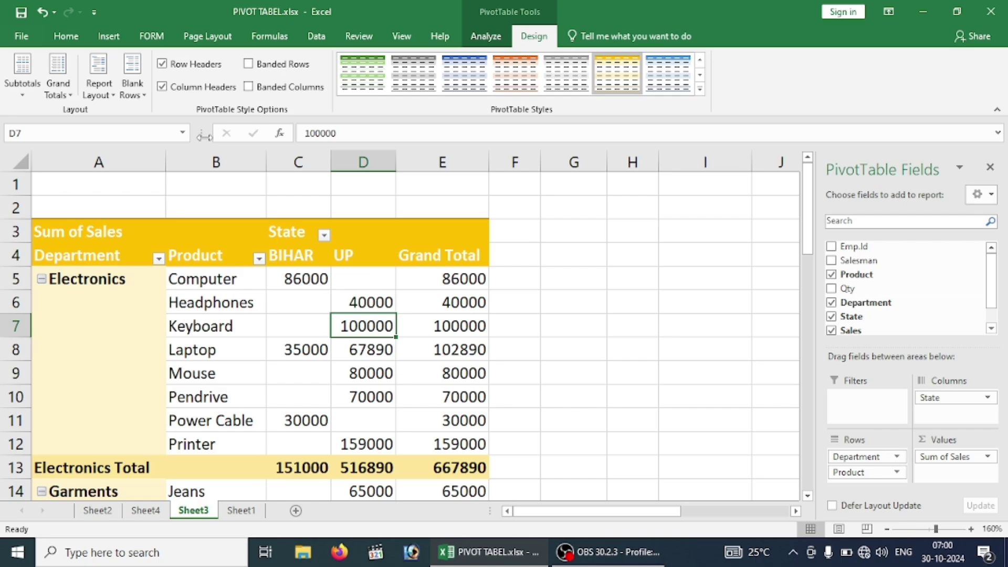
pyautogui.click(111, 96)
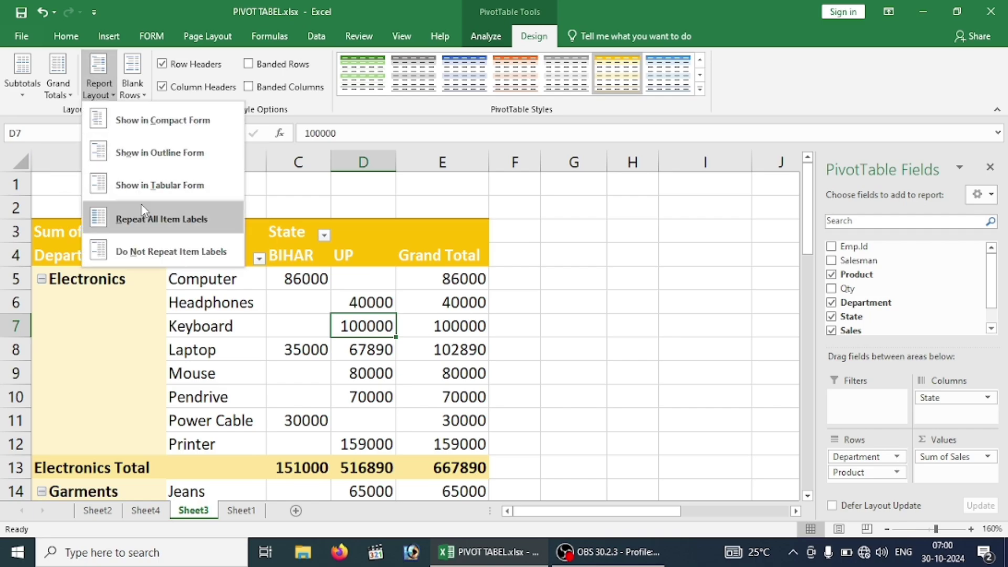
pyautogui.click(168, 220)
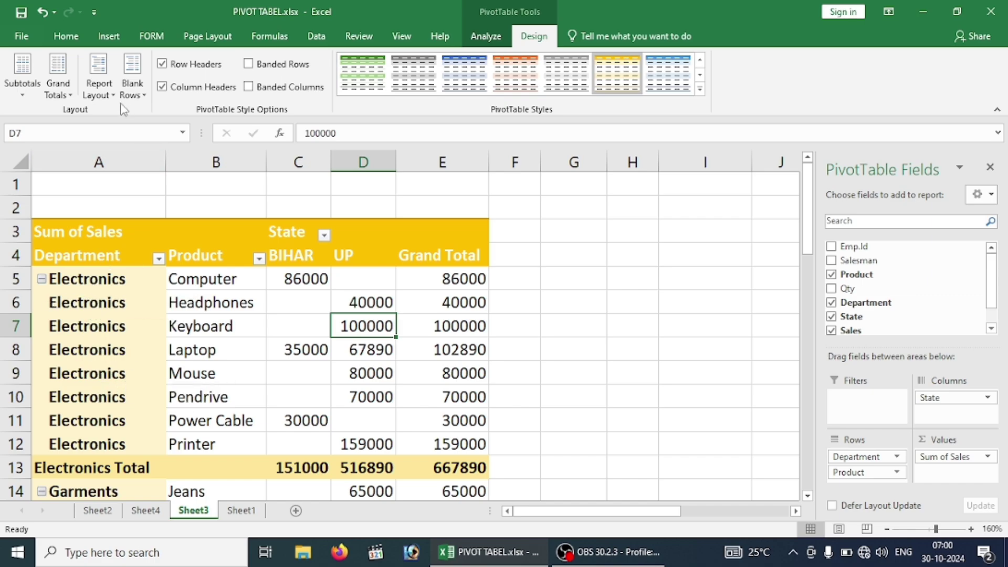
pyautogui.click(100, 83)
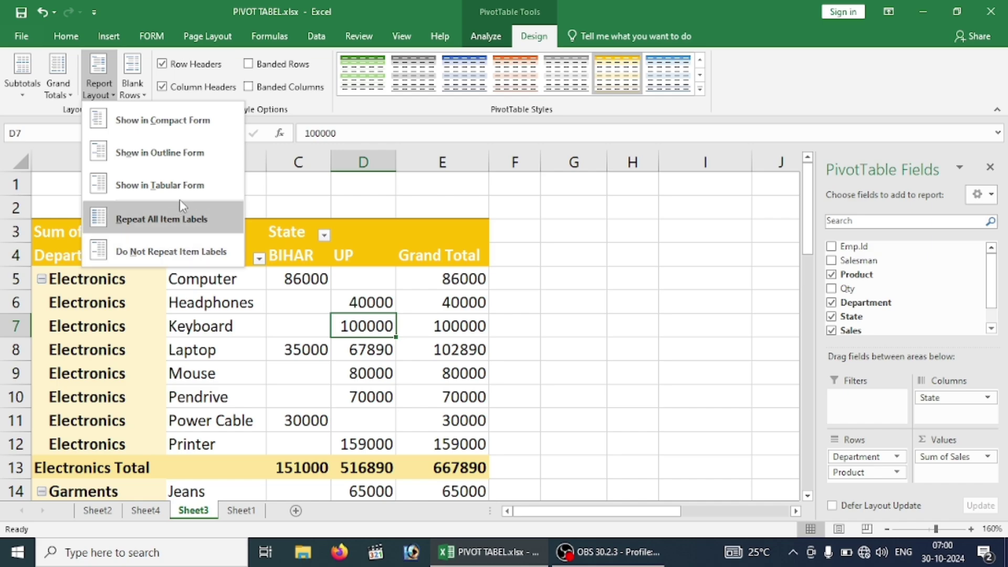
pyautogui.click(166, 257)
pyautogui.click(233, 363)
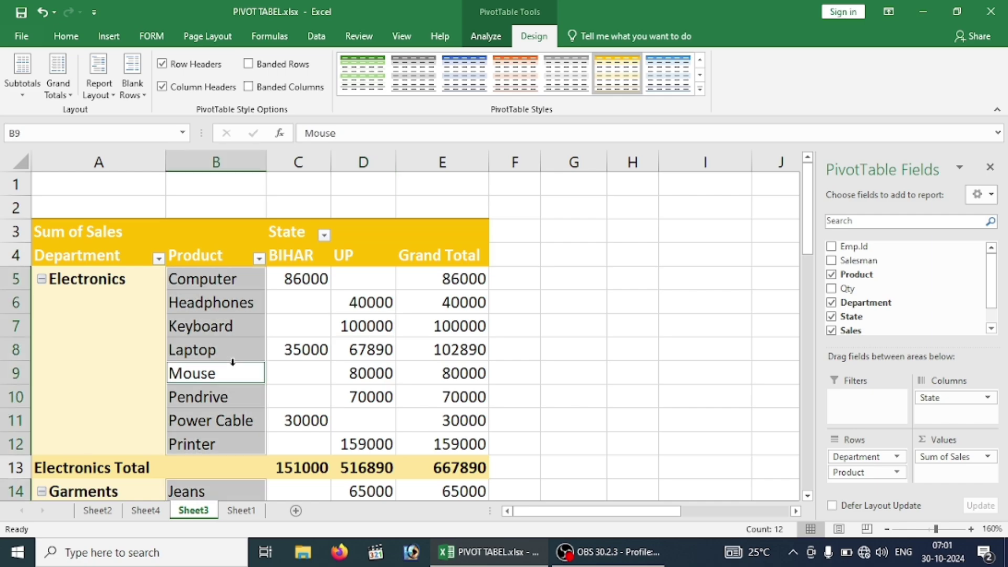
pyautogui.click(295, 329)
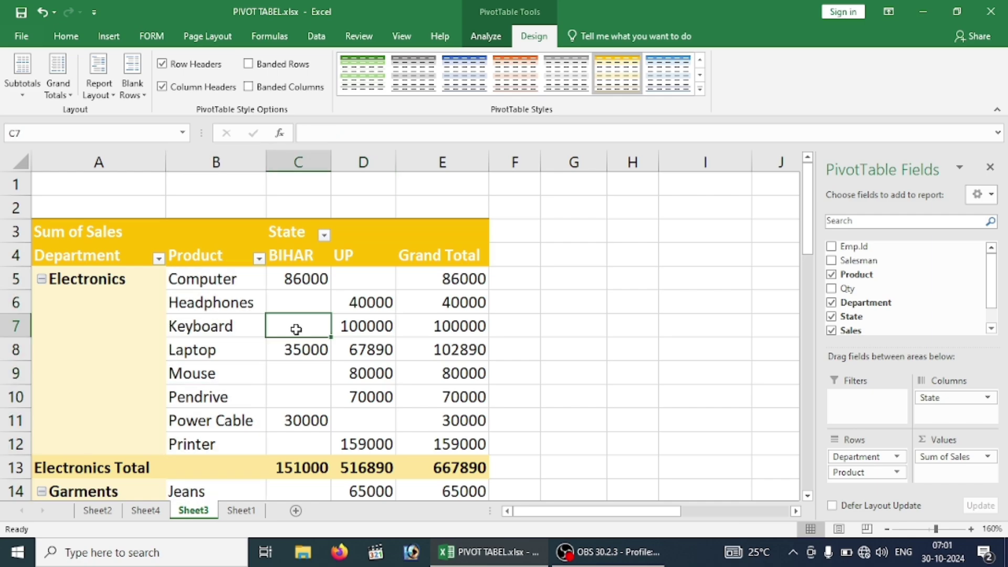
pyautogui.click(300, 275)
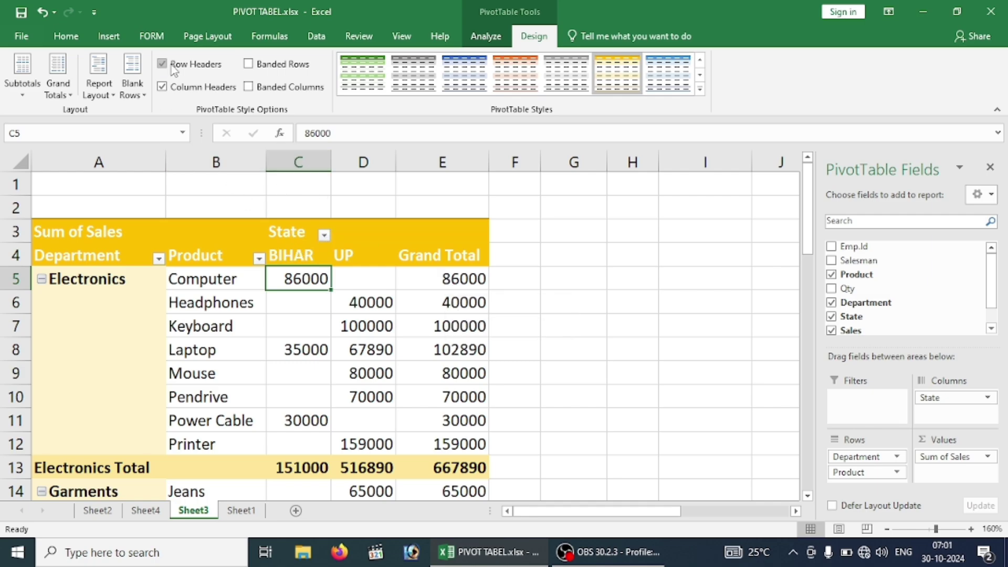
# Compare Row Headers styling off and on, then turn on Banded Rows.
pyautogui.click(200, 70)
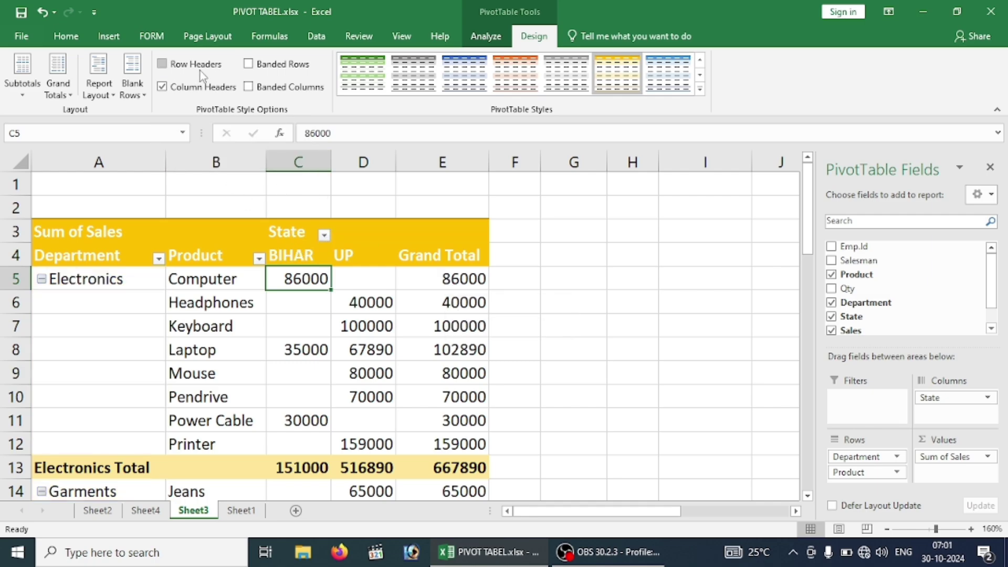
pyautogui.click(200, 71)
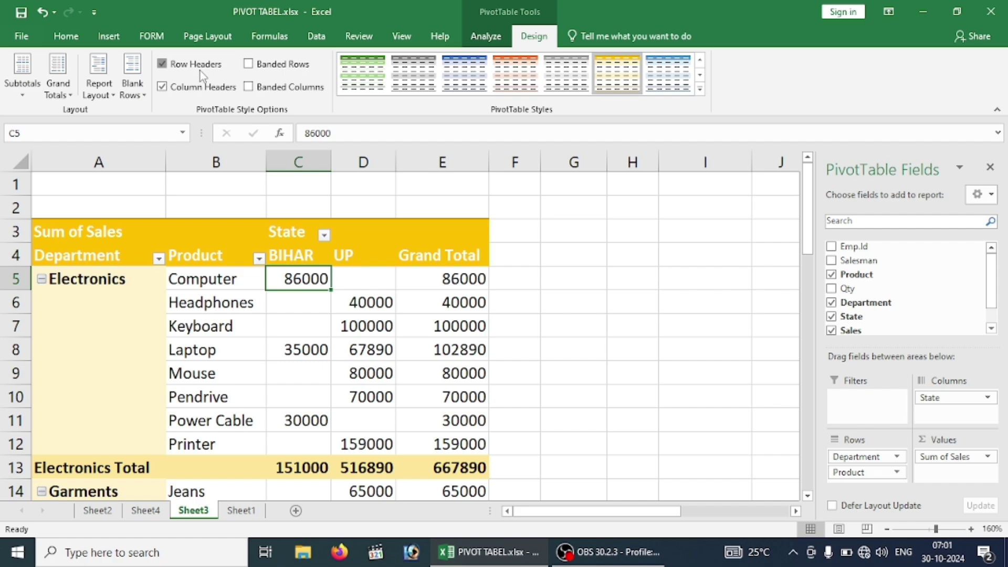
pyautogui.click(200, 71)
pyautogui.click(200, 71)
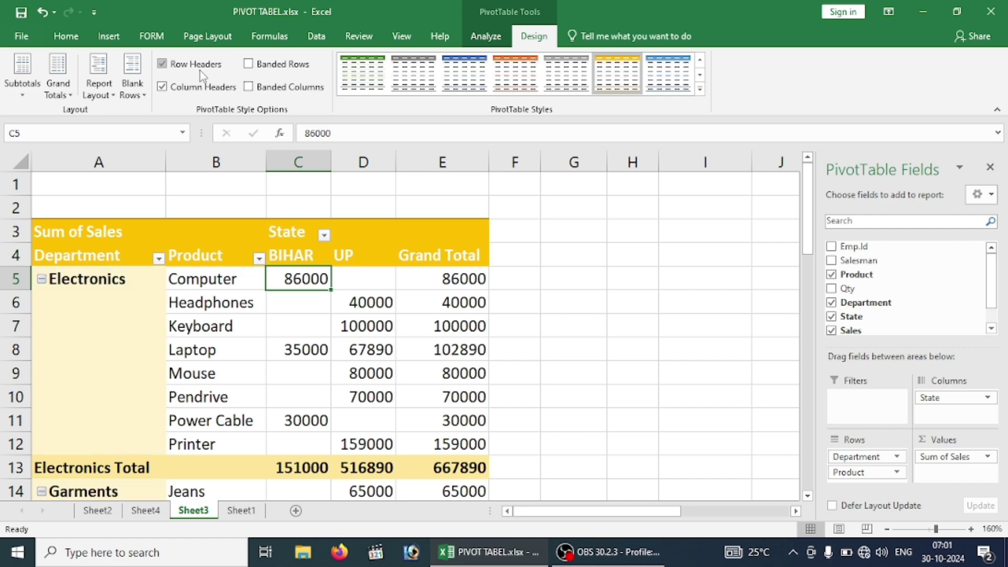
pyautogui.click(299, 70)
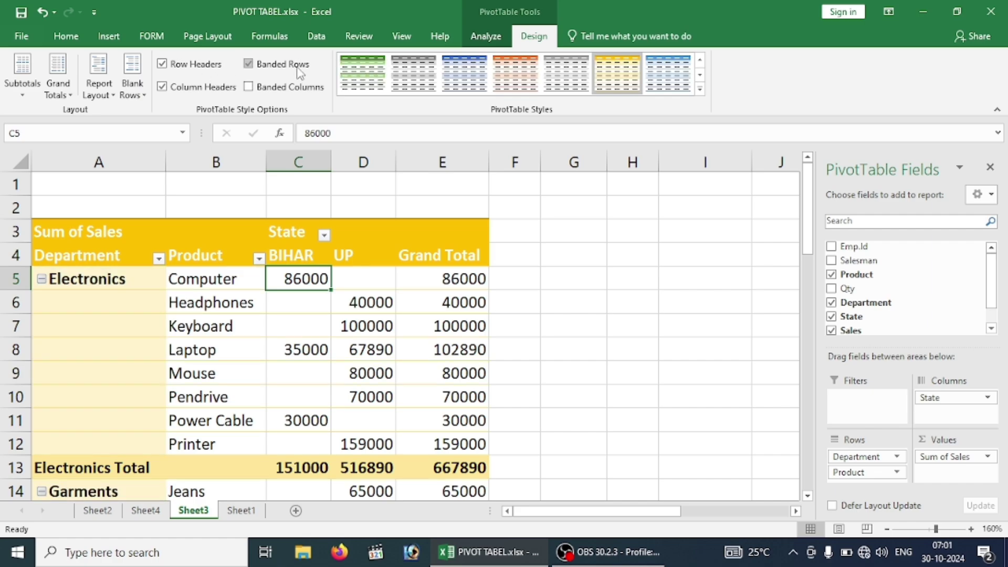
# Toggle Column Headers off and back on, keeping the yellow header fill.
pyautogui.click(263, 89)
pyautogui.click(182, 88)
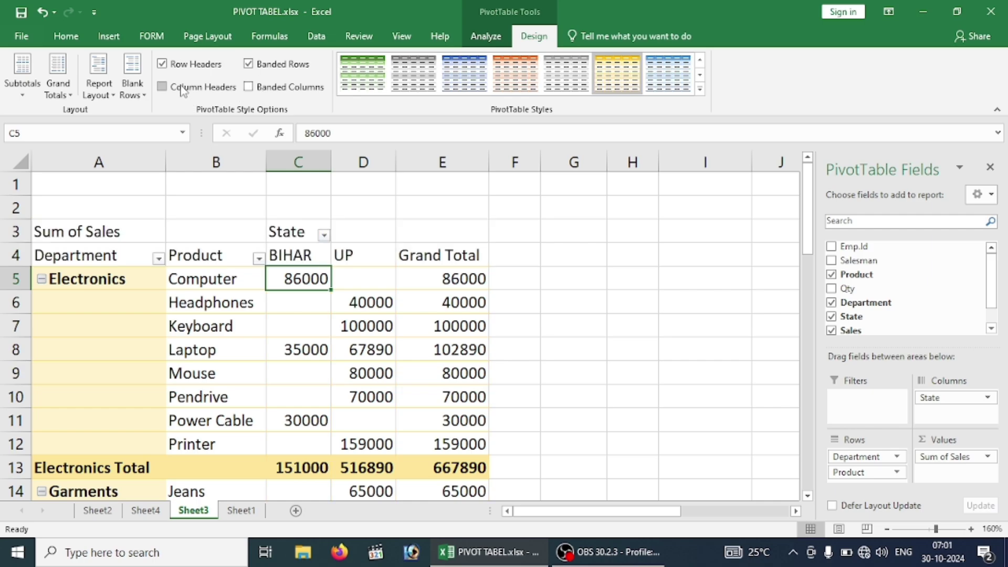
pyautogui.click(183, 88)
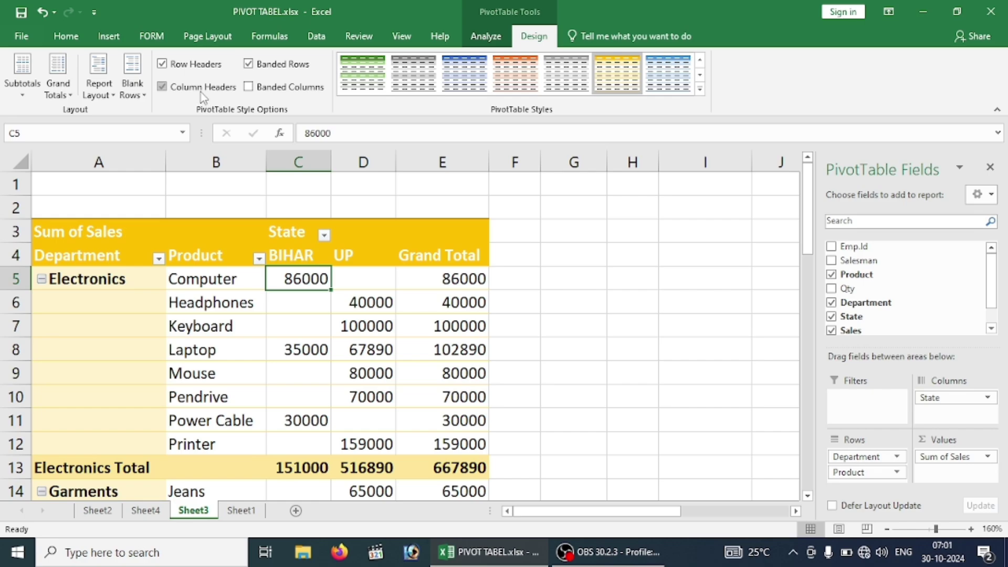
pyautogui.click(163, 86)
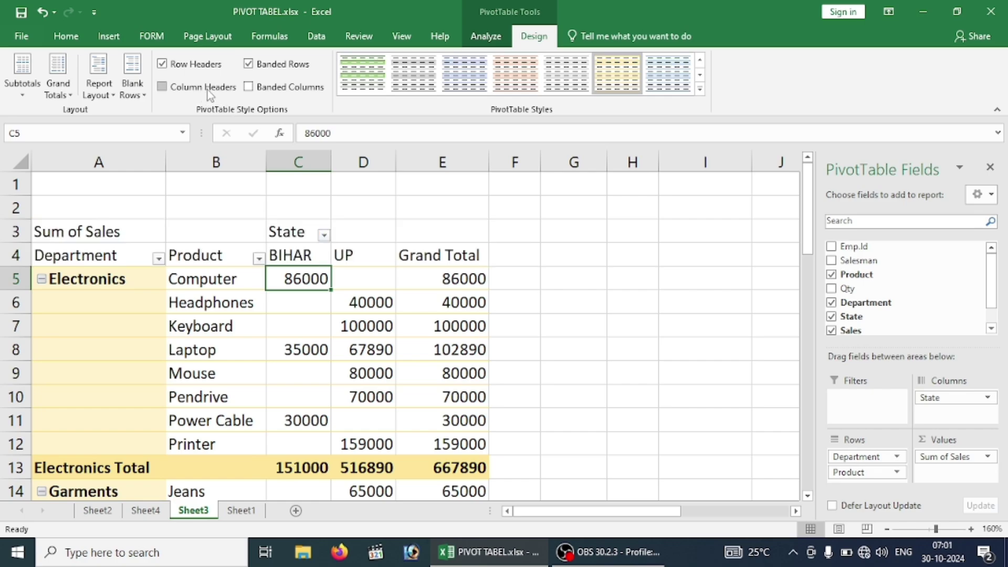
pyautogui.click(207, 90)
pyautogui.click(318, 304)
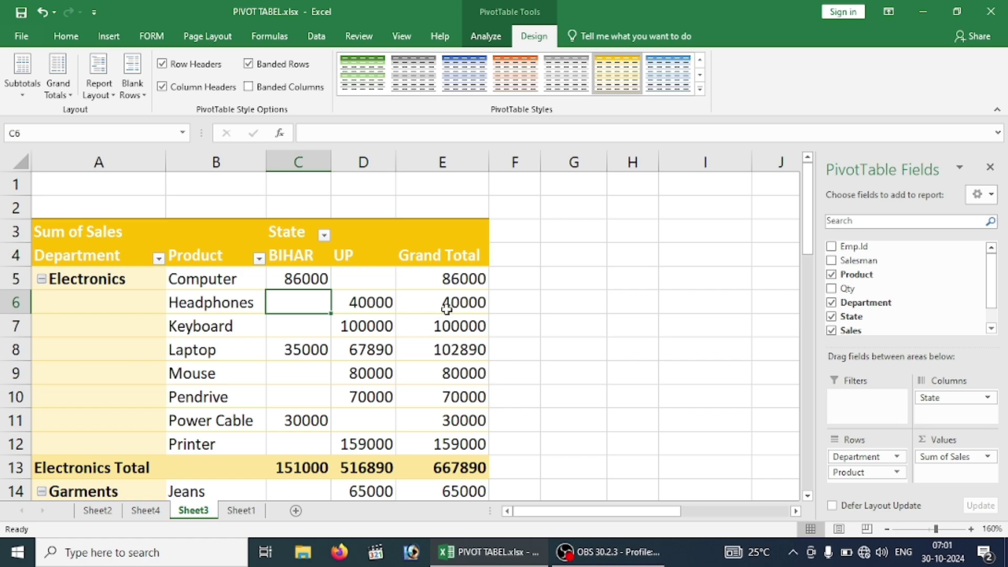
# Show the sales values as % of Grand Total, then remove Sales from the pivot.
pyautogui.click(461, 282)
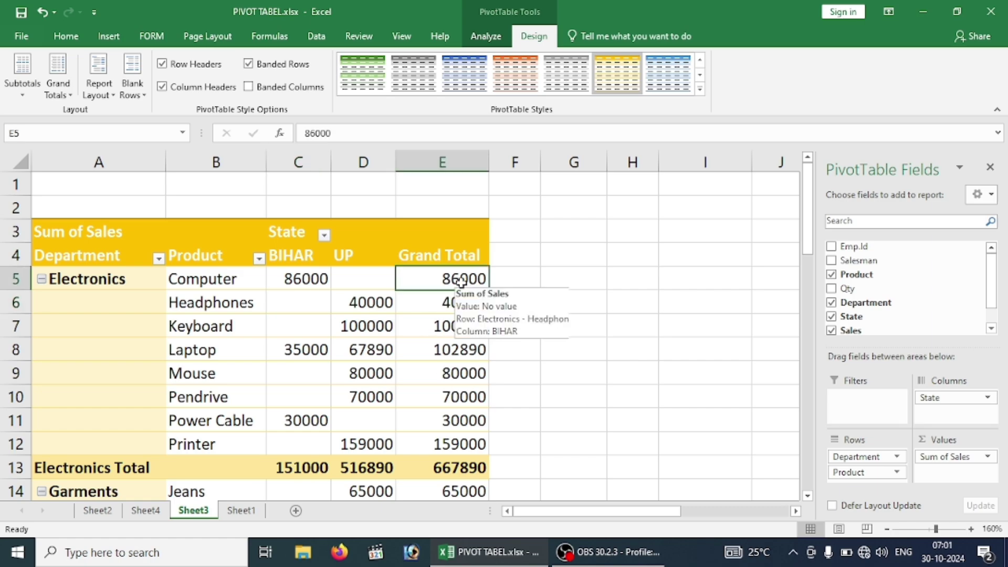
pyautogui.rightClick(463, 284)
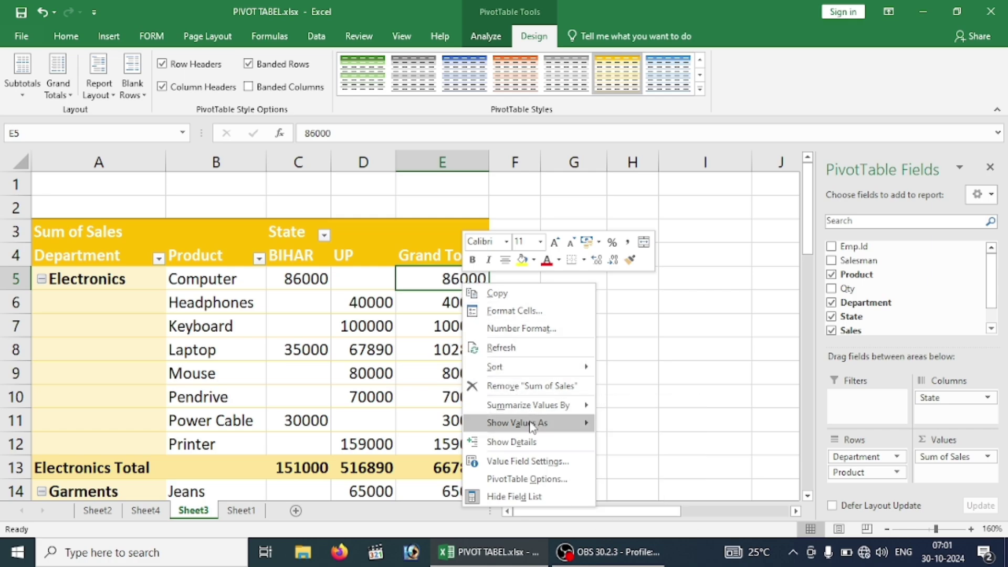
pyautogui.moveTo(518, 423)
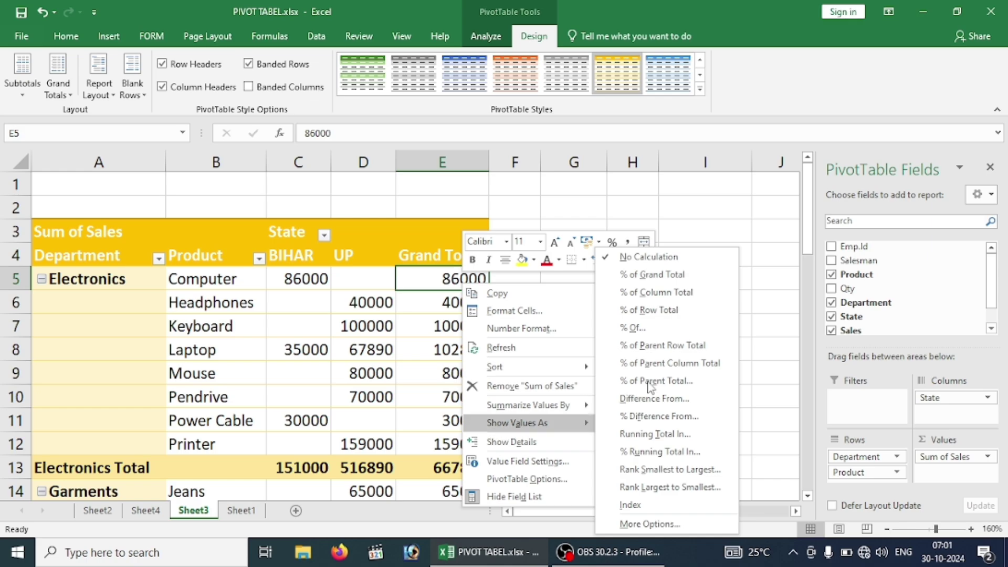
pyautogui.click(682, 283)
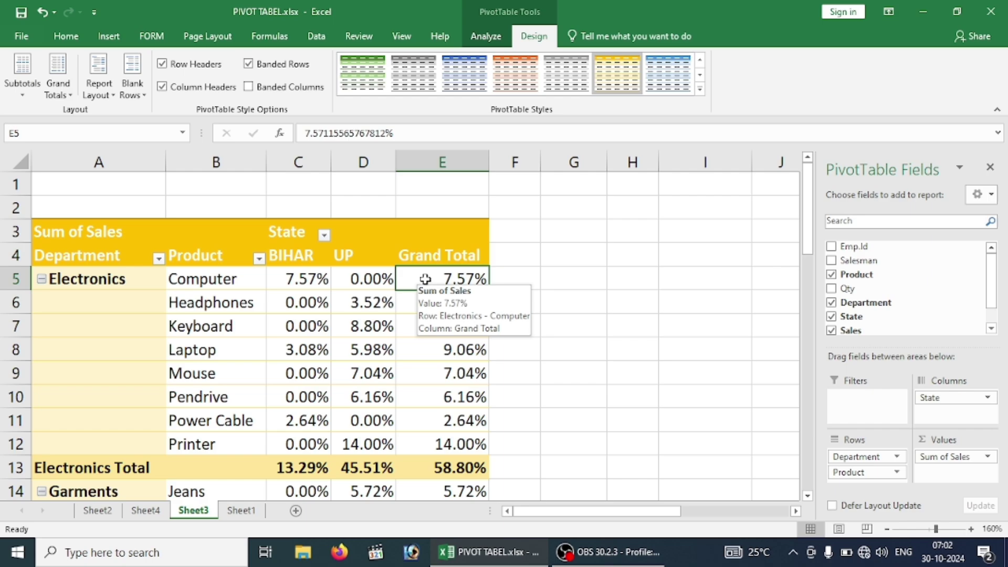
pyautogui.click(840, 330)
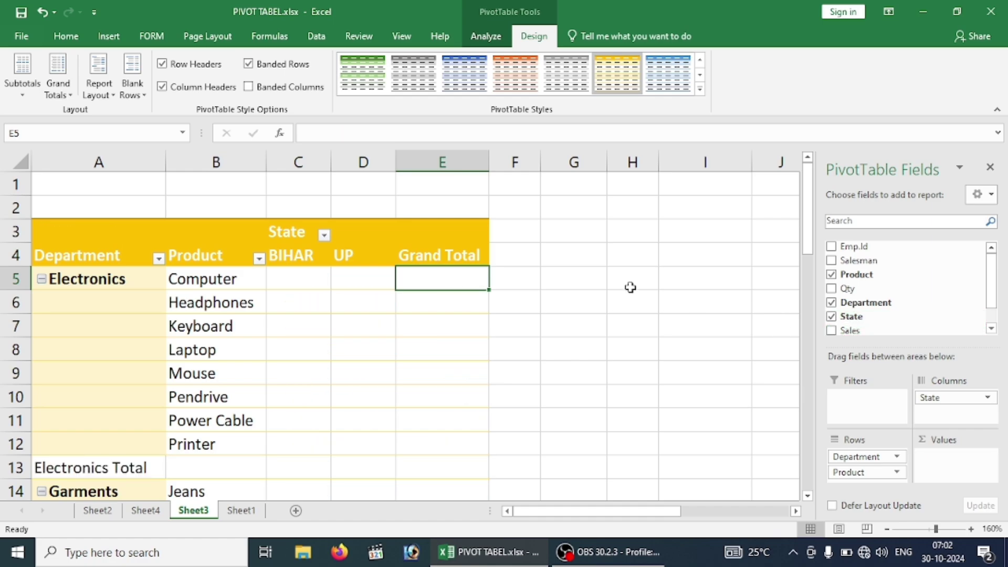
# Clear Department, State and Product, then rebuild with Department rows and Sum of Sales (Electronics 667890, Garments 468000).
pyautogui.click(831, 303)
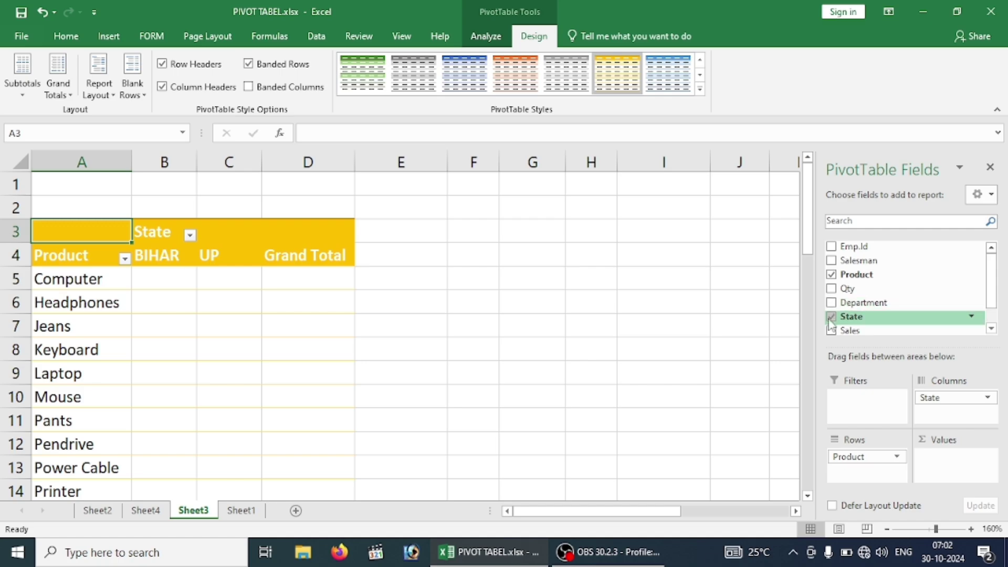
pyautogui.click(831, 317)
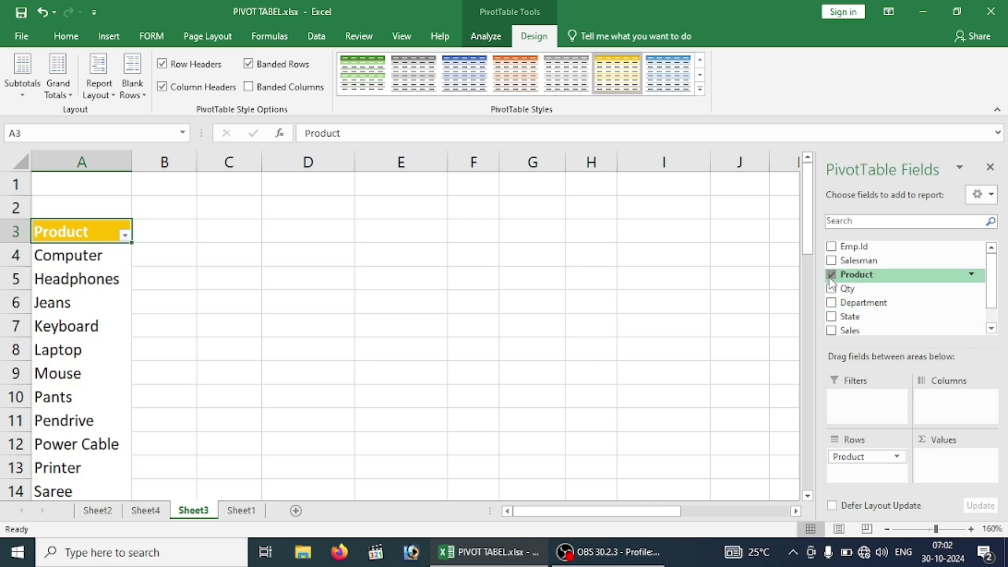
pyautogui.click(831, 274)
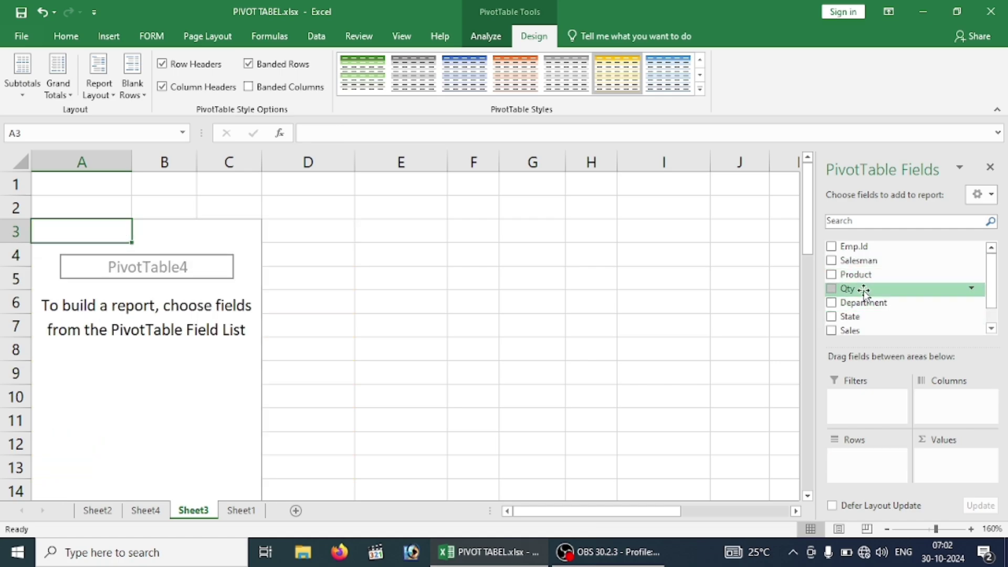
pyautogui.scroll(-1, 843, 310)
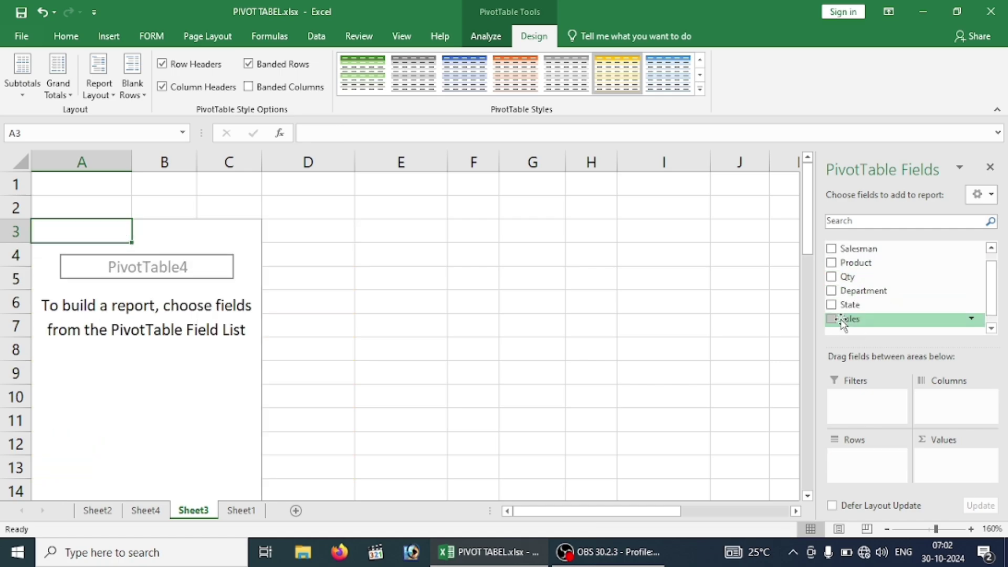
pyautogui.click(832, 292)
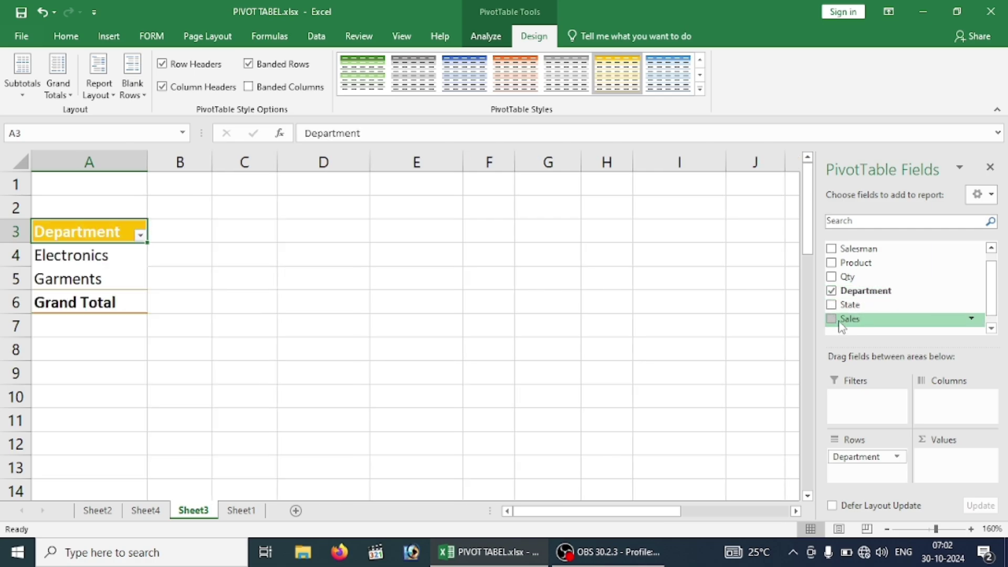
pyautogui.moveTo(840, 322); pyautogui.dragTo(968, 458)
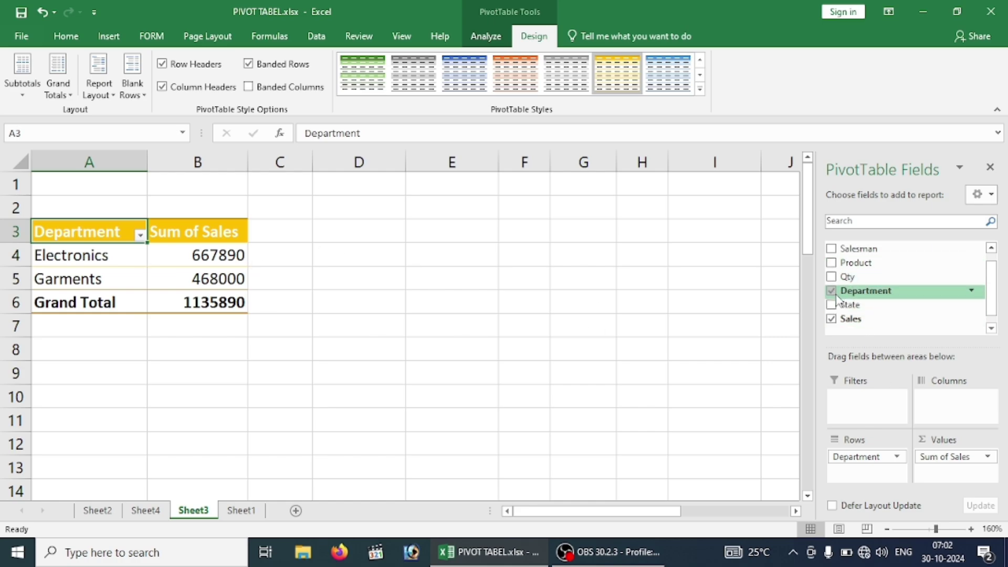
# Add Salesman under Department and show Sum of Sales as % of Grand Total.
pyautogui.click(831, 249)
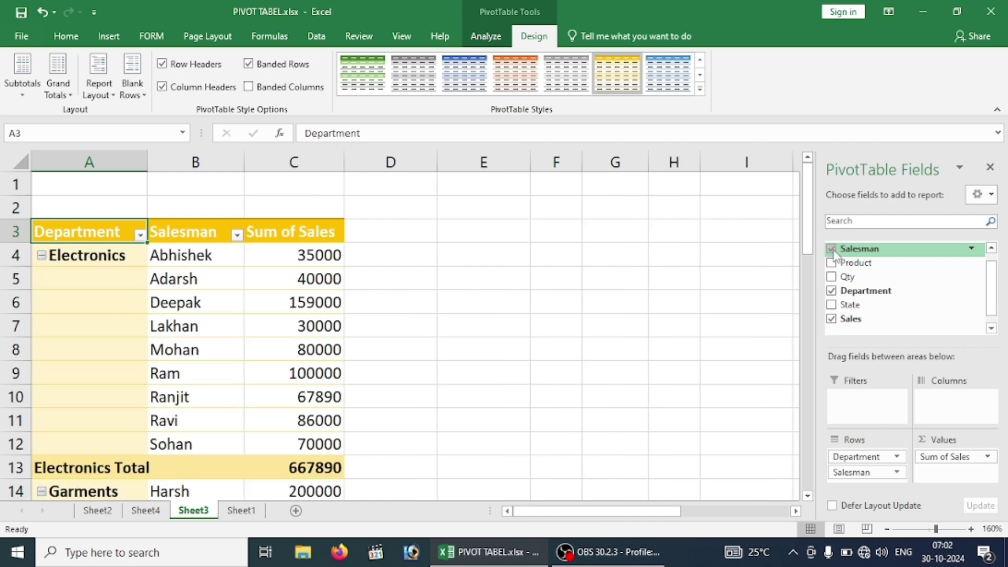
pyautogui.click(308, 256)
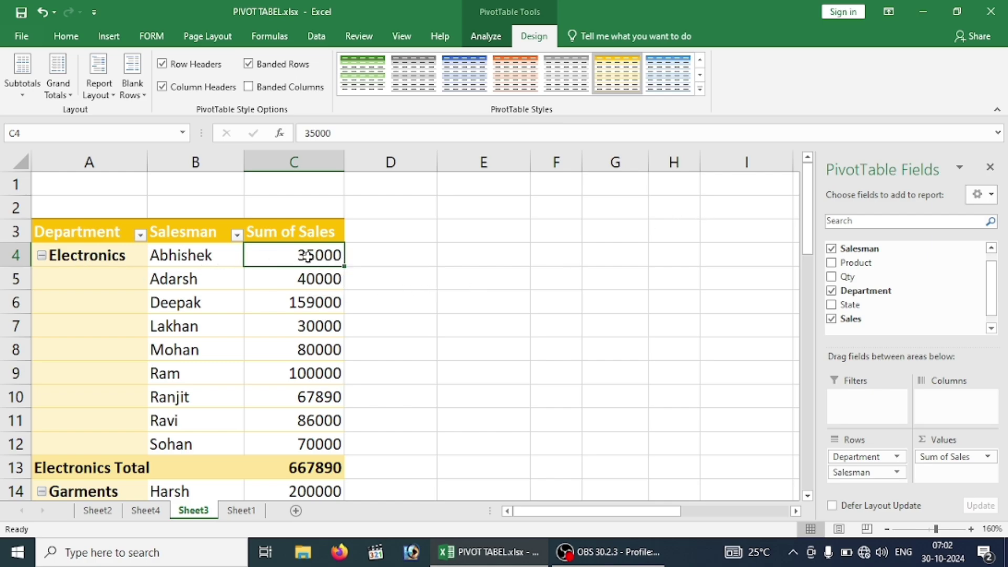
pyautogui.rightClick(308, 255)
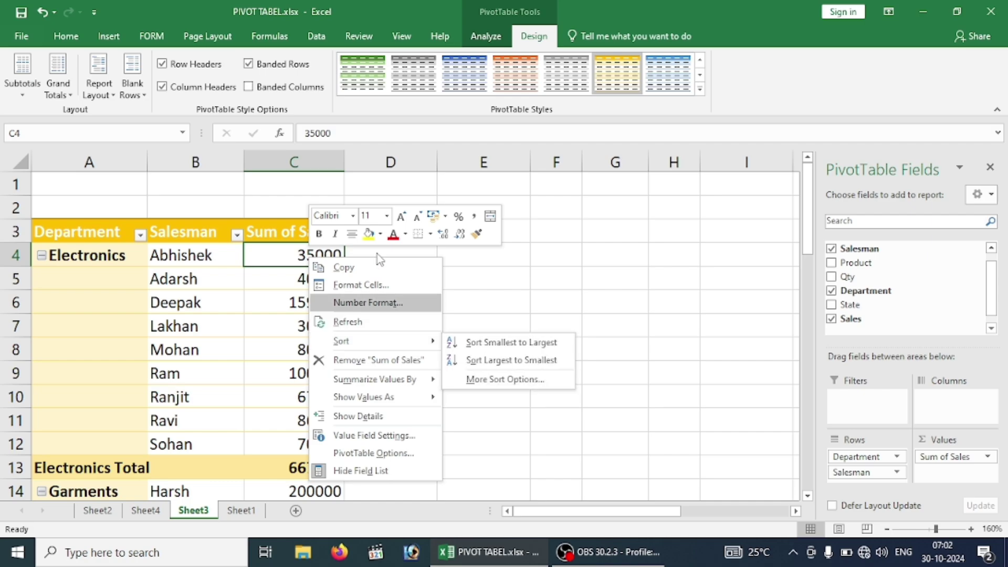
pyautogui.moveTo(364, 397)
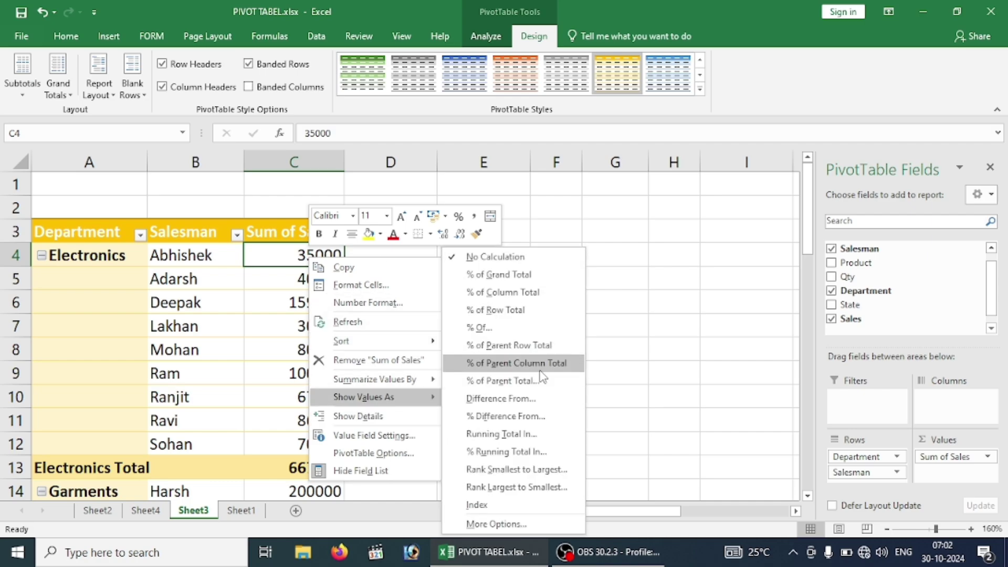
pyautogui.click(501, 274)
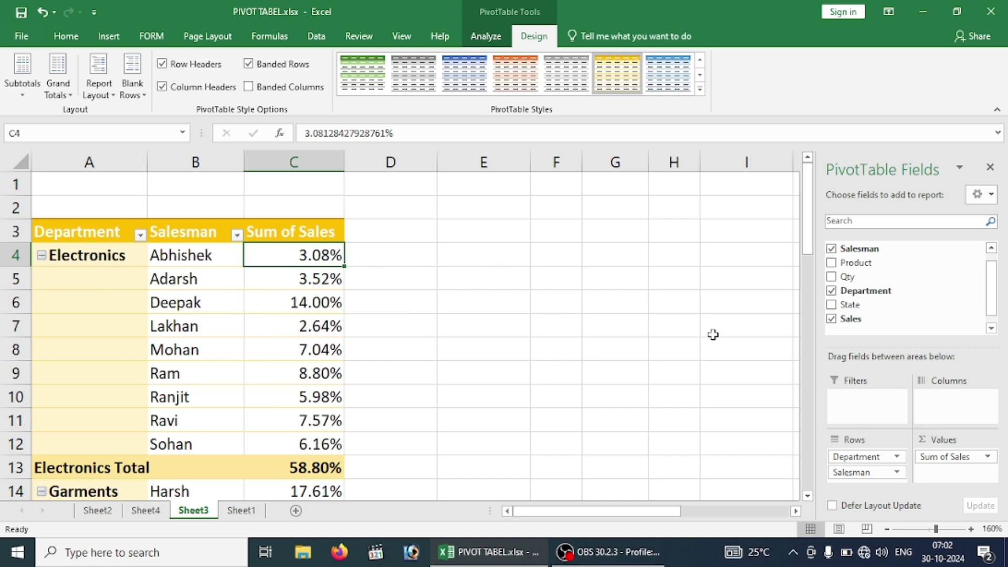
pyautogui.moveTo(851, 318)
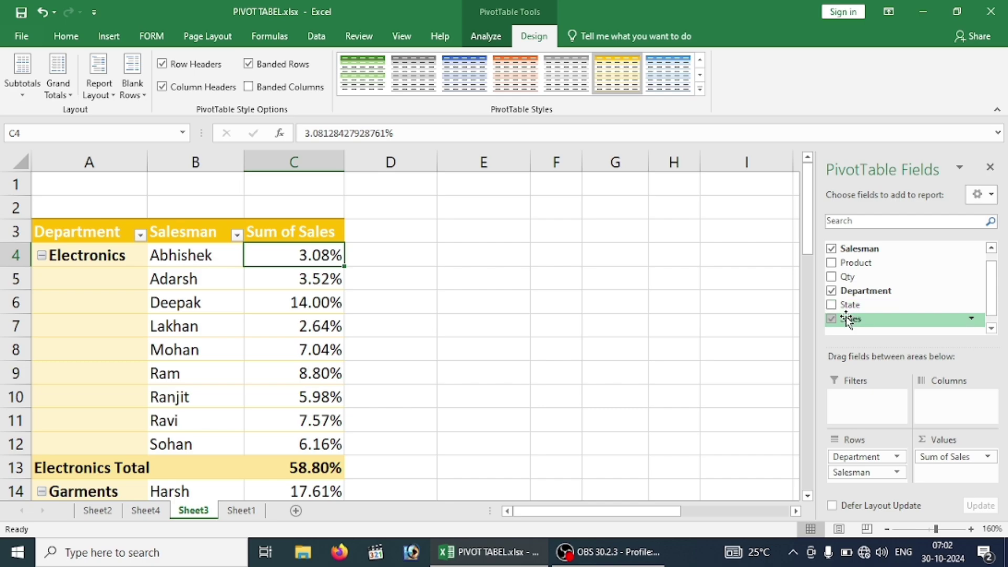
# Add Sales to Values again as Sum of Sales2 and check its raw amounts against the percentages.
pyautogui.moveTo(846, 320); pyautogui.dragTo(955, 473)
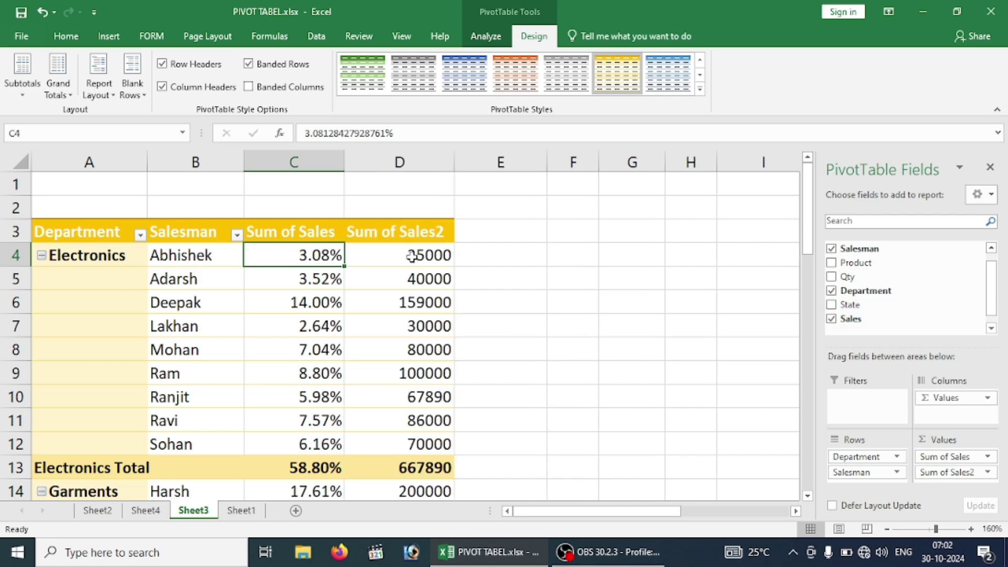
pyautogui.click(411, 256)
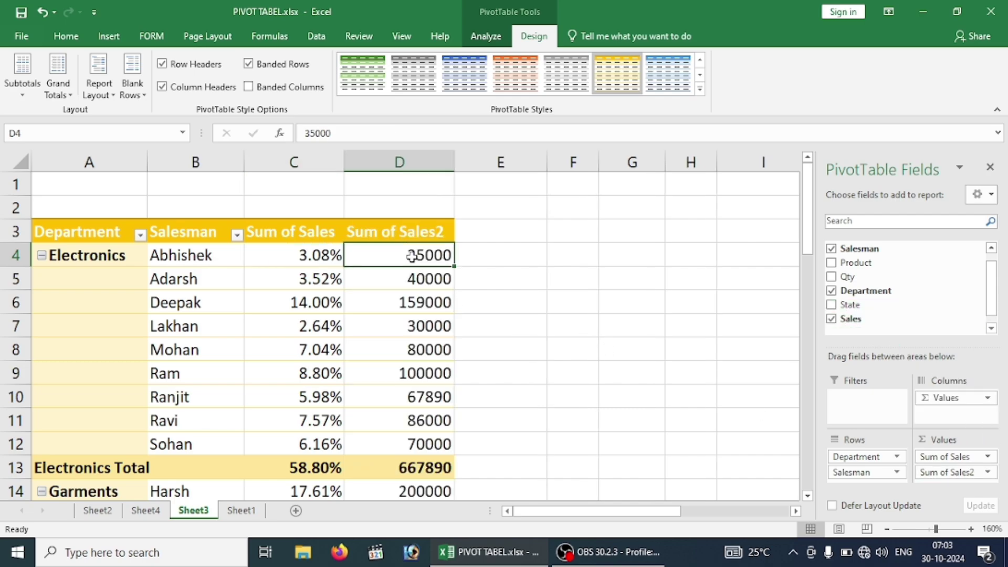
pyautogui.click(323, 252)
pyautogui.press('Down')
pyautogui.press('Down')
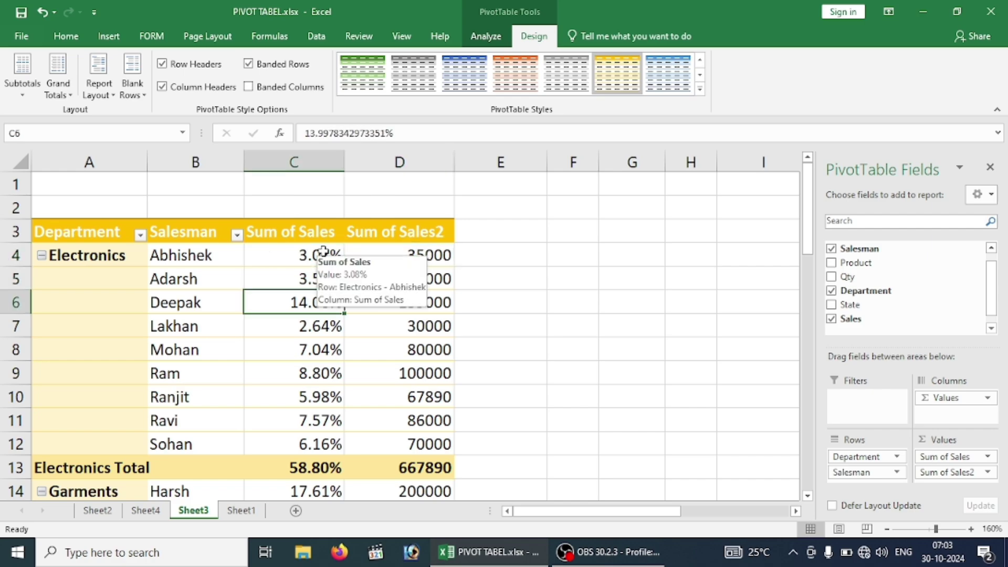
pyautogui.press('Down')
pyautogui.press('Down')
pyautogui.press('Down')
pyautogui.press('Down')
pyautogui.press('Right')
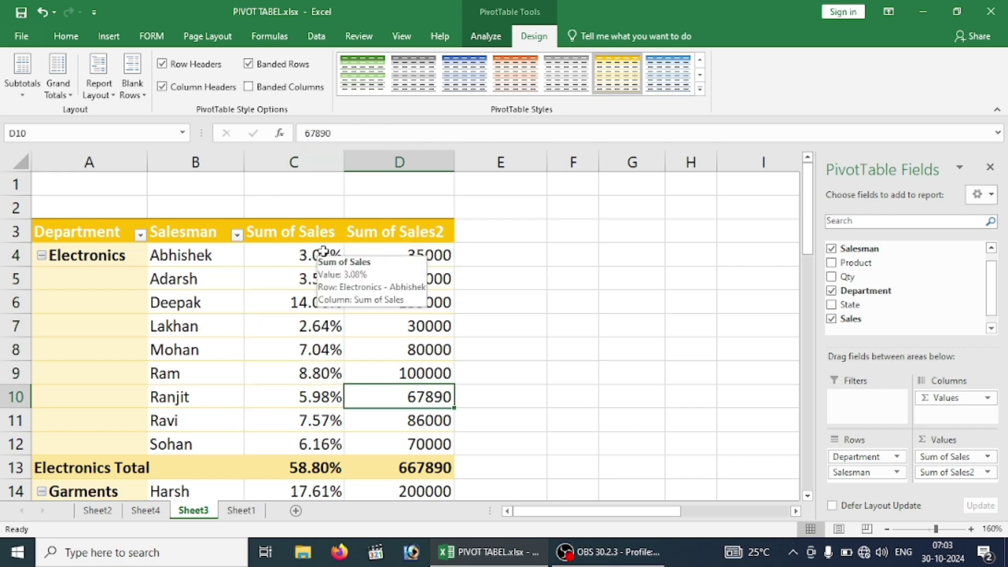
pyautogui.press('Up')
pyautogui.press('Up')
pyautogui.press('Up')
pyautogui.press('Up')
pyautogui.press('Up')
pyautogui.press('Up')
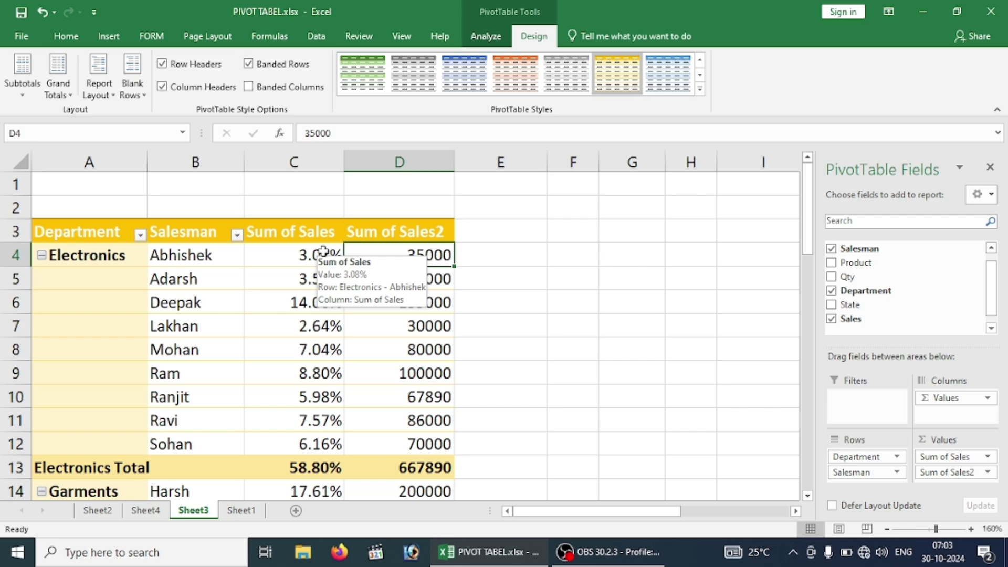
pyautogui.press('Down')
pyautogui.press('Down')
pyautogui.press('Down')
pyautogui.press('Down')
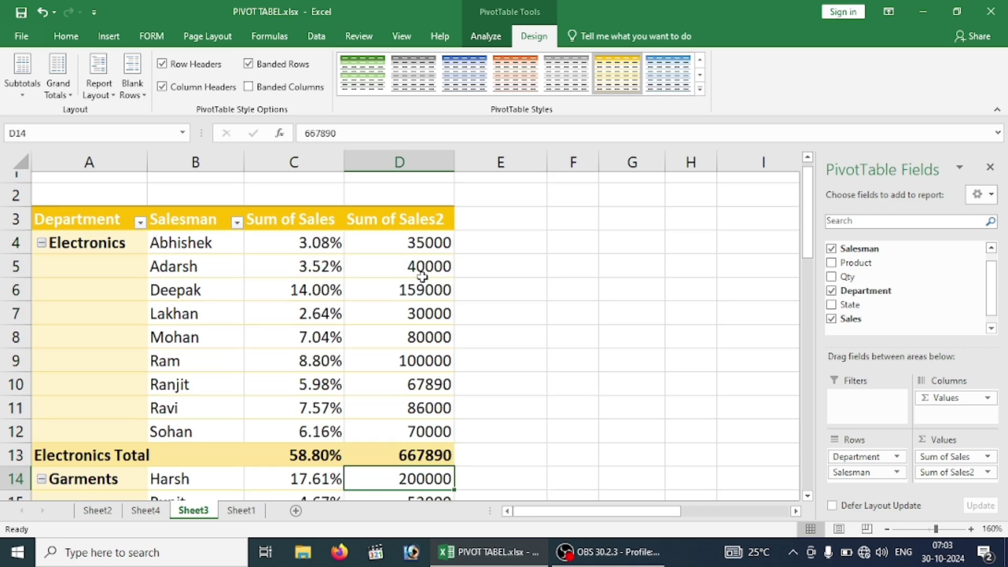
pyautogui.press('Down')
pyautogui.press('Down')
pyautogui.press('Down')
pyautogui.press('Up')
pyautogui.press('Up')
pyautogui.press('Up')
pyautogui.press('Up')
pyautogui.press('Up')
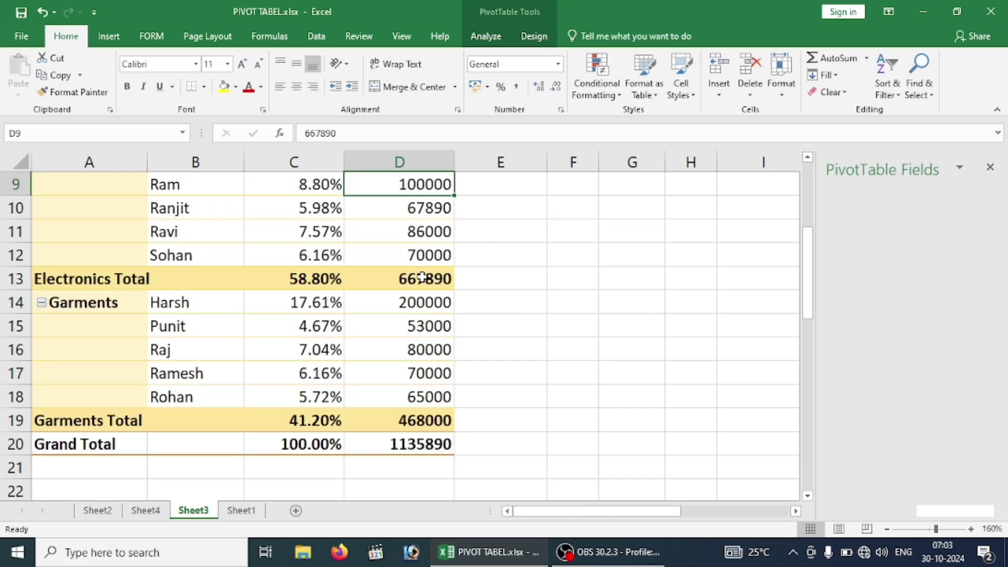
pyautogui.press('Up')
pyautogui.press('Up')
pyautogui.press('Up')
pyautogui.click(363, 321)
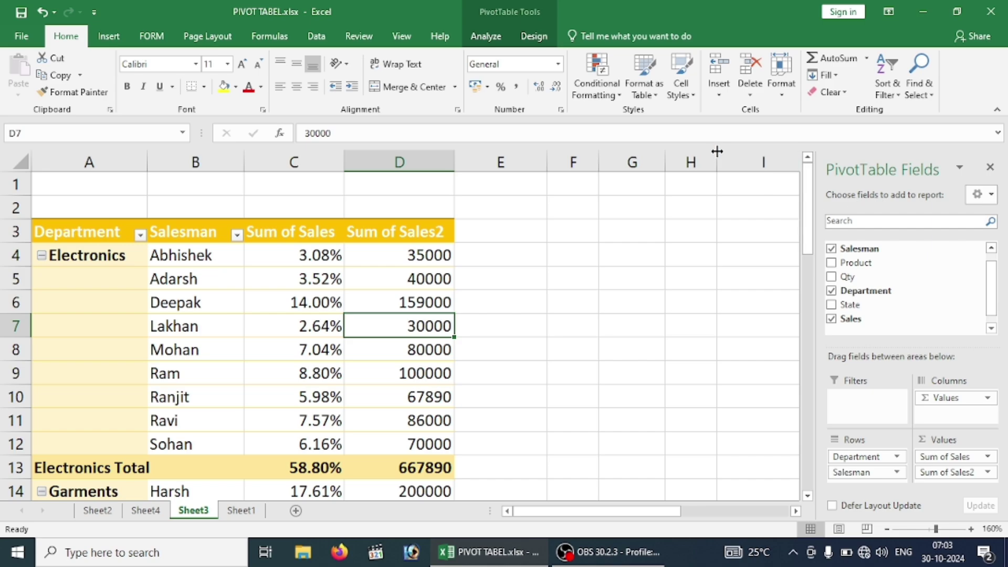
pyautogui.click(492, 40)
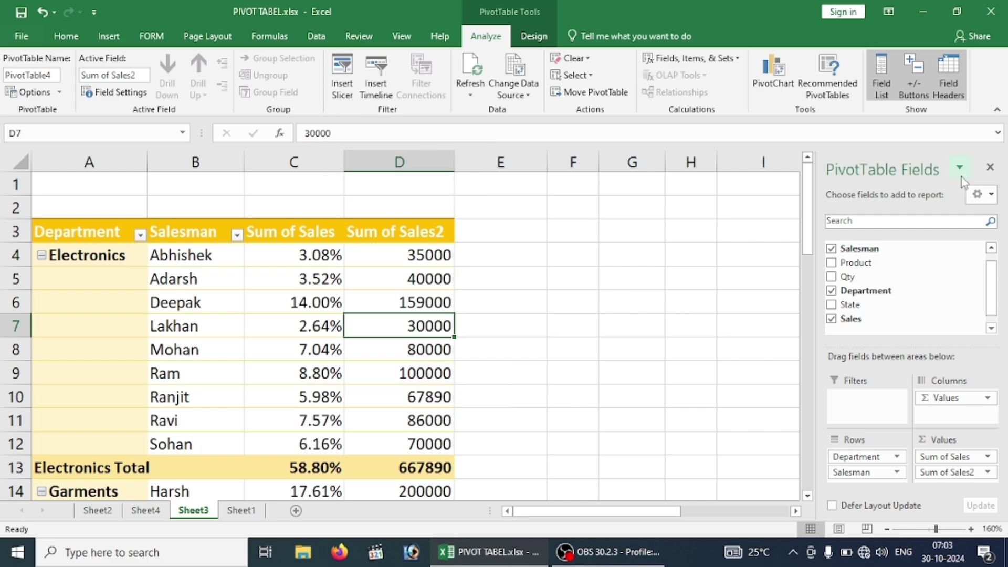
# Insert Department and Sales slicers for the Sheet3 pivot.
pyautogui.click(342, 84)
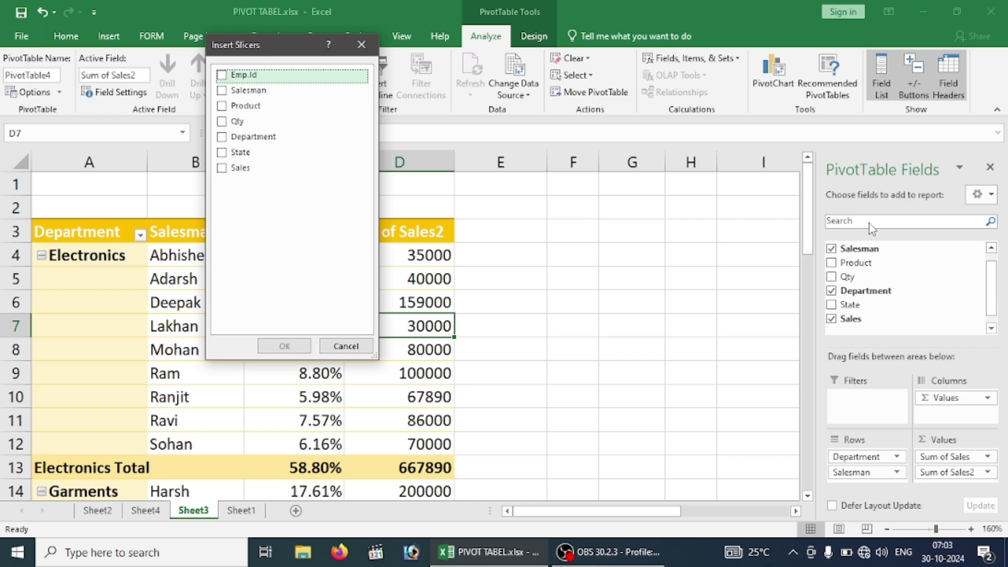
pyautogui.click(222, 137)
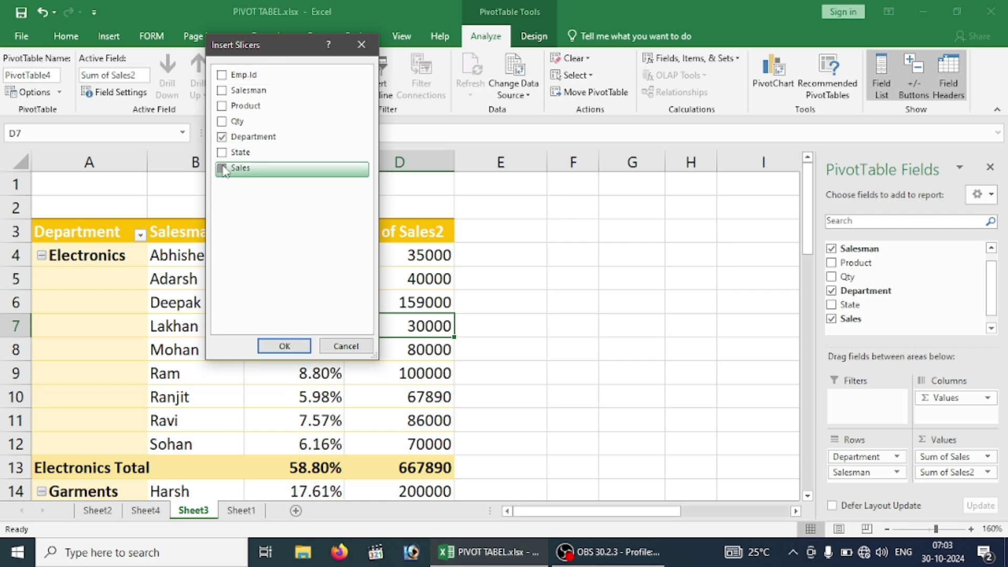
pyautogui.click(276, 343)
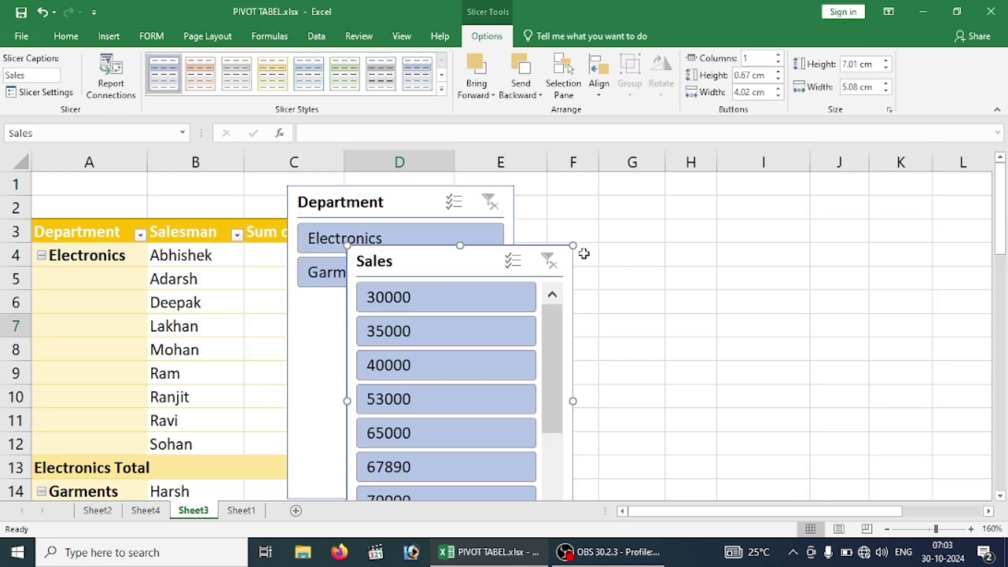
# Resize both slicers and place the Sales slicer beside the Department slicer.
pyautogui.moveTo(488, 253); pyautogui.dragTo(830, 181)
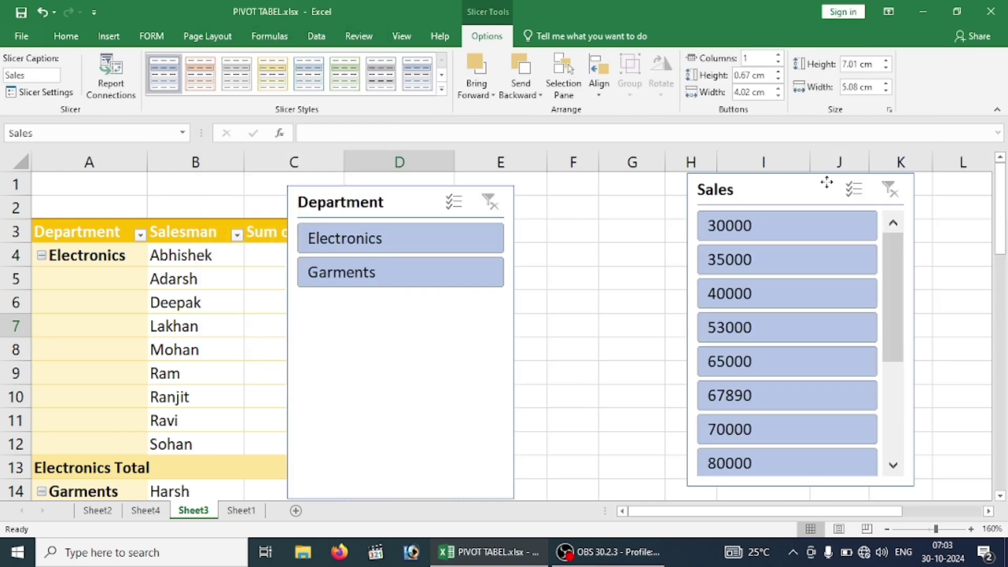
pyautogui.moveTo(469, 209)
pyautogui.mouseDown()
pyautogui.moveTo(532, 218)
pyautogui.moveTo(571, 203)
pyautogui.mouseUp()
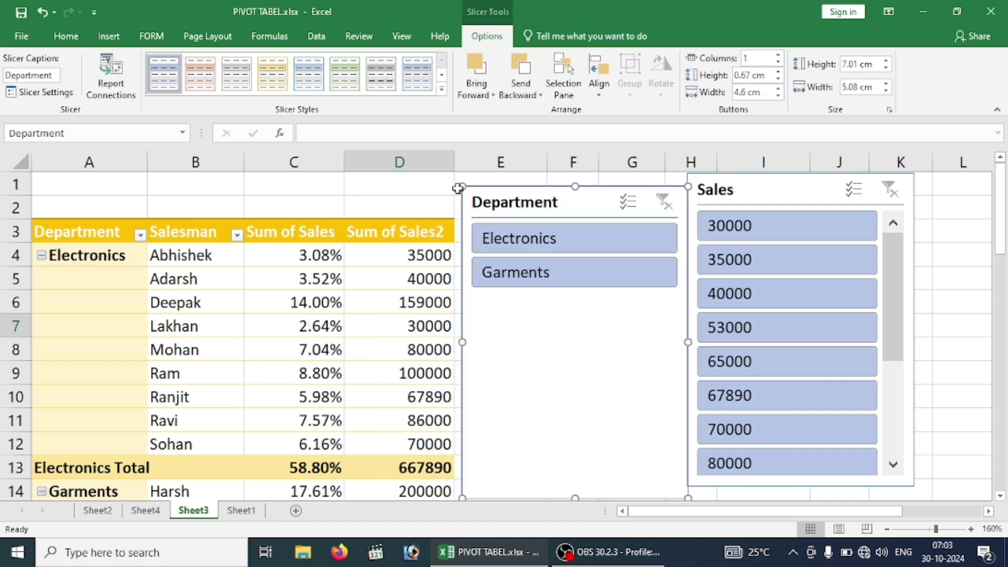
pyautogui.moveTo(462, 186)
pyautogui.mouseDown()
pyautogui.moveTo(574, 301)
pyautogui.moveTo(523, 216)
pyautogui.mouseUp()
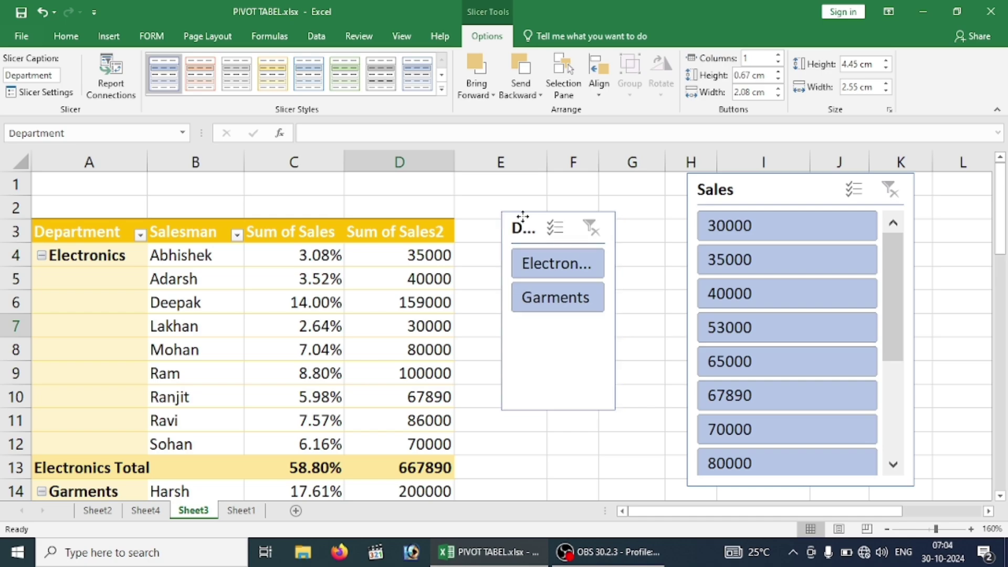
pyautogui.moveTo(615, 313); pyautogui.dragTo(663, 313)
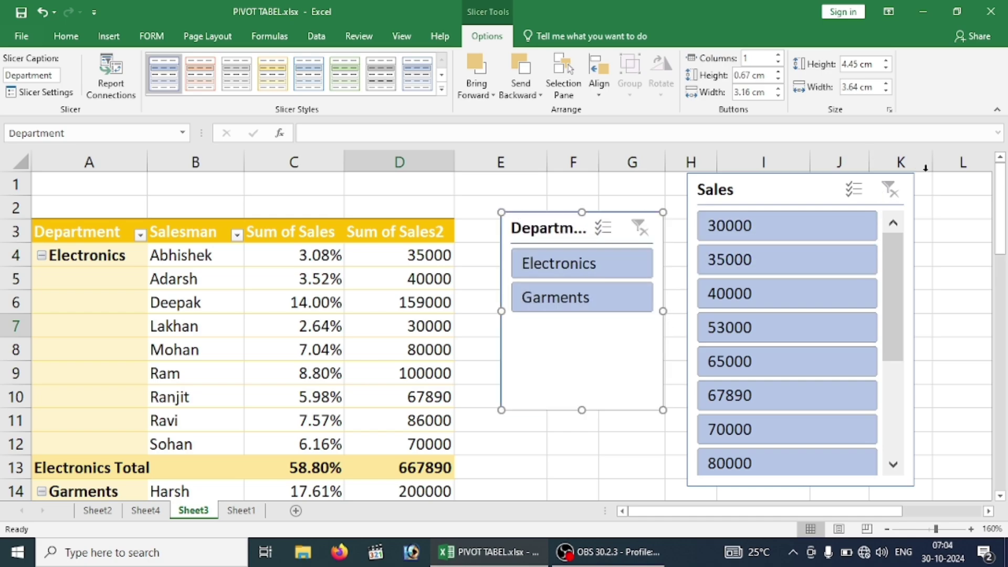
pyautogui.click(912, 180)
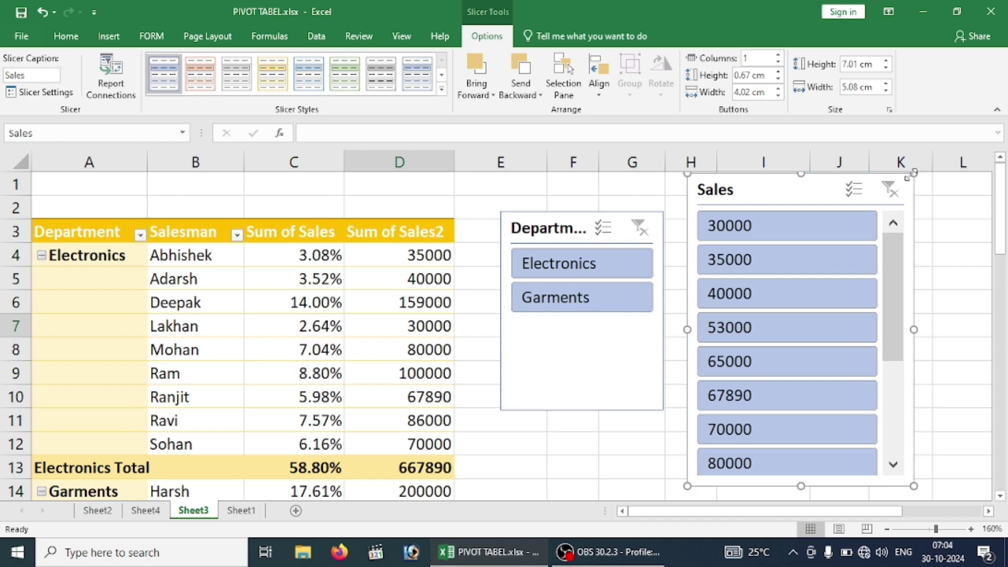
pyautogui.moveTo(913, 173); pyautogui.dragTo(890, 242)
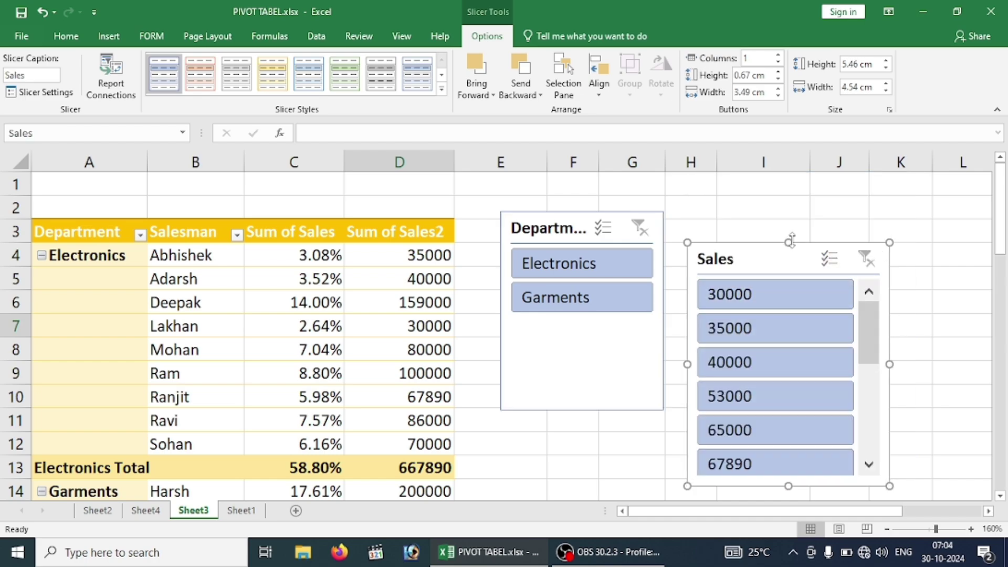
pyautogui.moveTo(790, 241); pyautogui.dragTo(788, 195)
# Try Electronics and Garments in the Department slicer, then enable Multi-Select to include both.
pyautogui.click(586, 277)
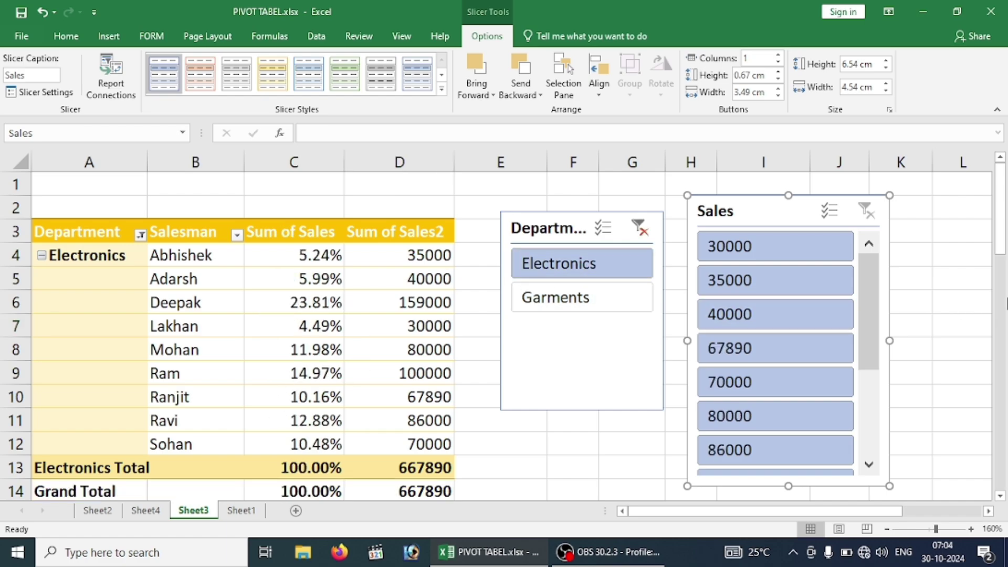
pyautogui.moveTo(1004, 257); pyautogui.dragTo(1003, 254)
pyautogui.click(601, 286)
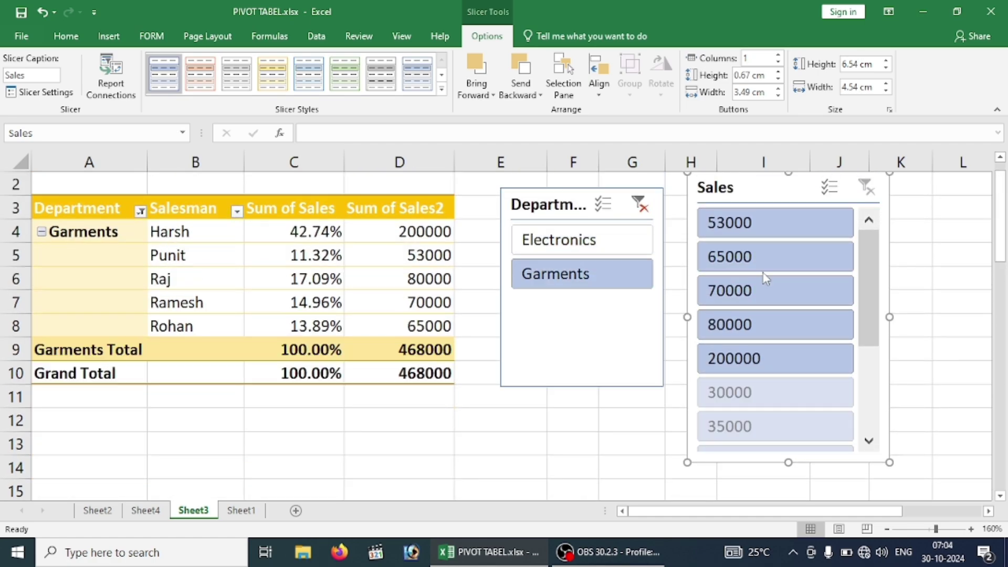
pyautogui.click(608, 256)
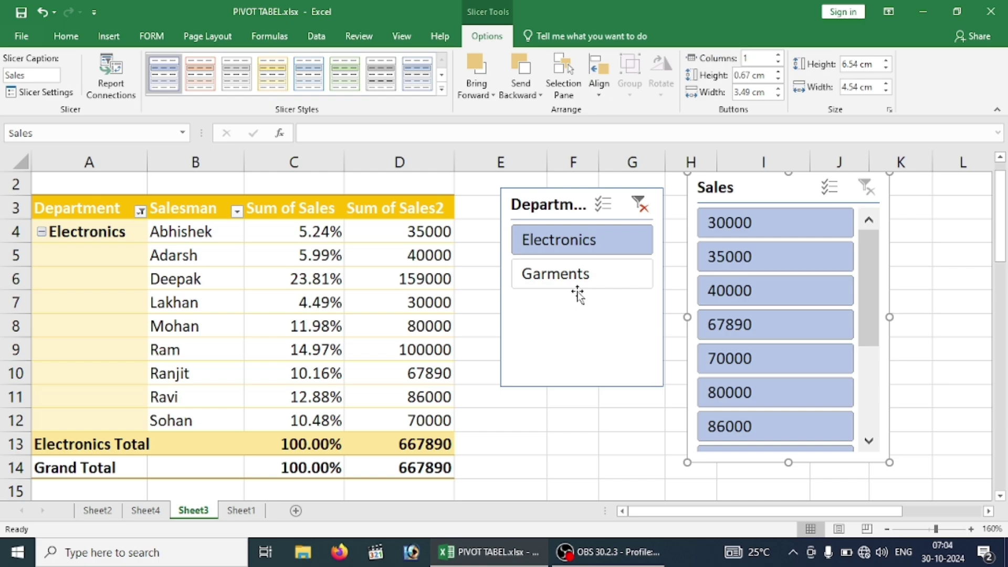
pyautogui.click(578, 285)
pyautogui.click(641, 204)
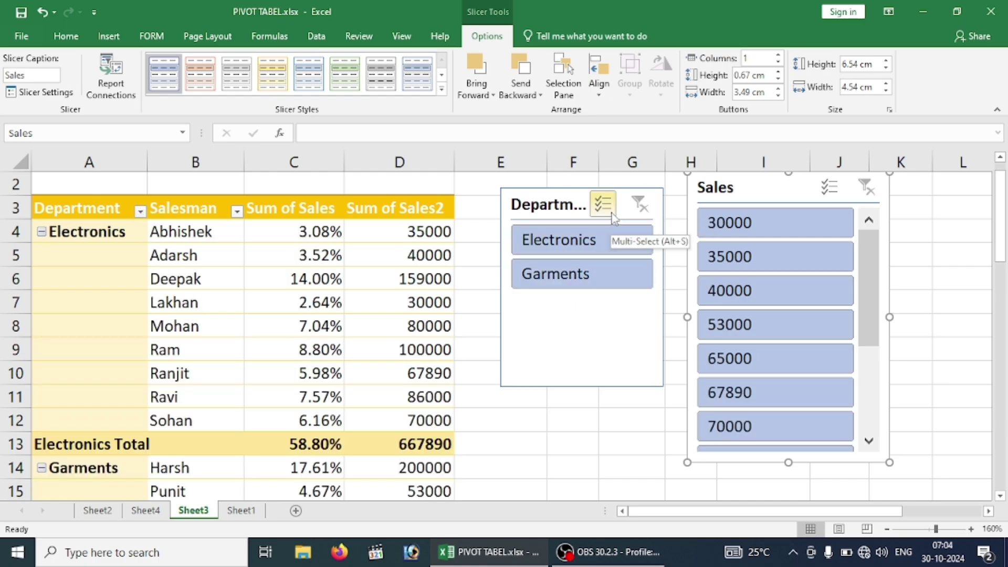
pyautogui.click(612, 212)
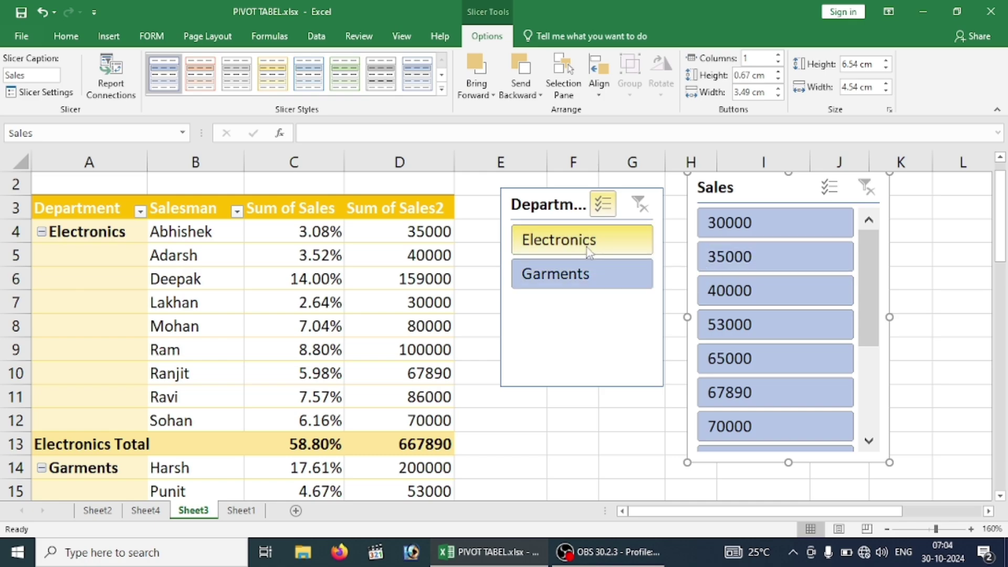
pyautogui.click(555, 204)
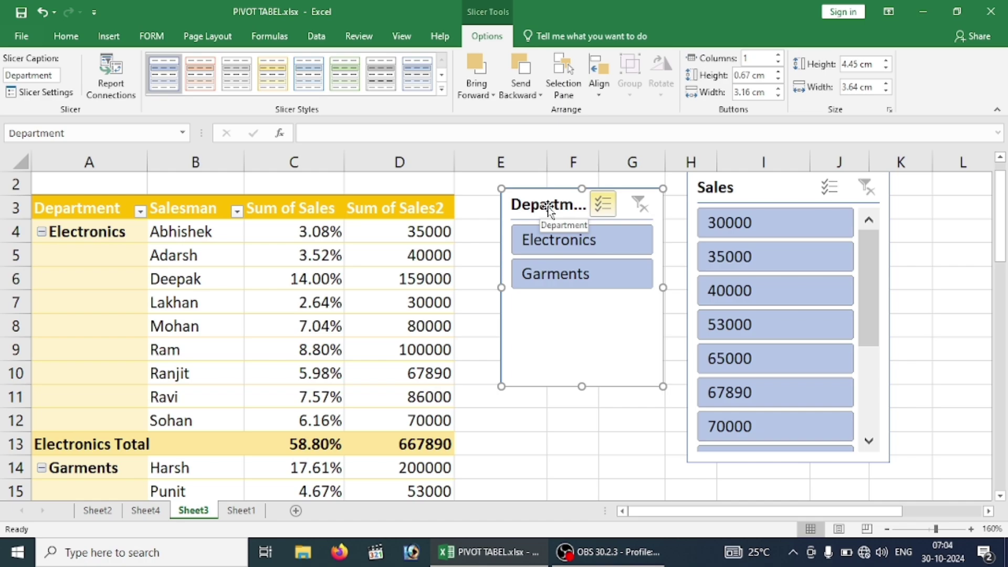
pyautogui.doubleClick(32, 78)
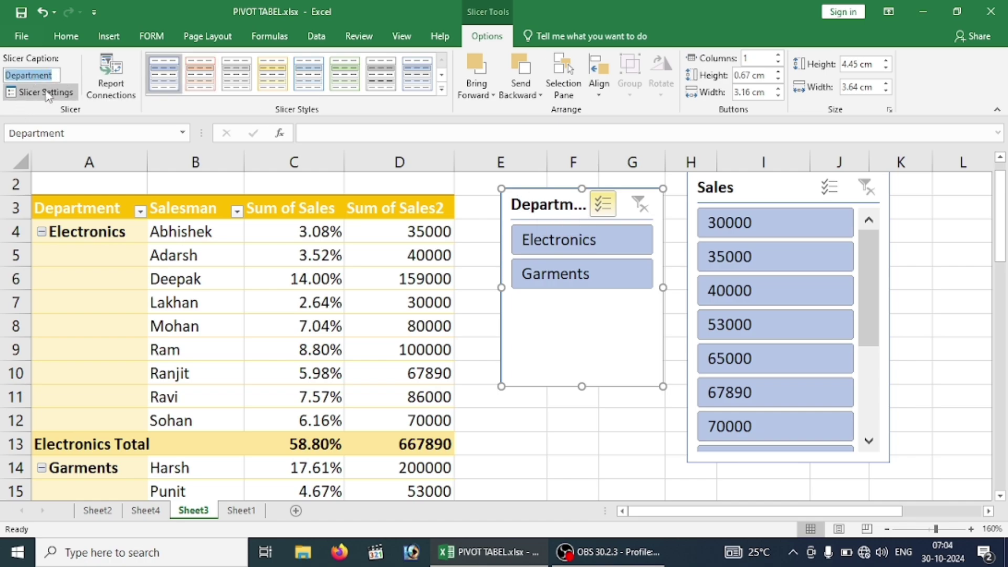
pyautogui.click(40, 95)
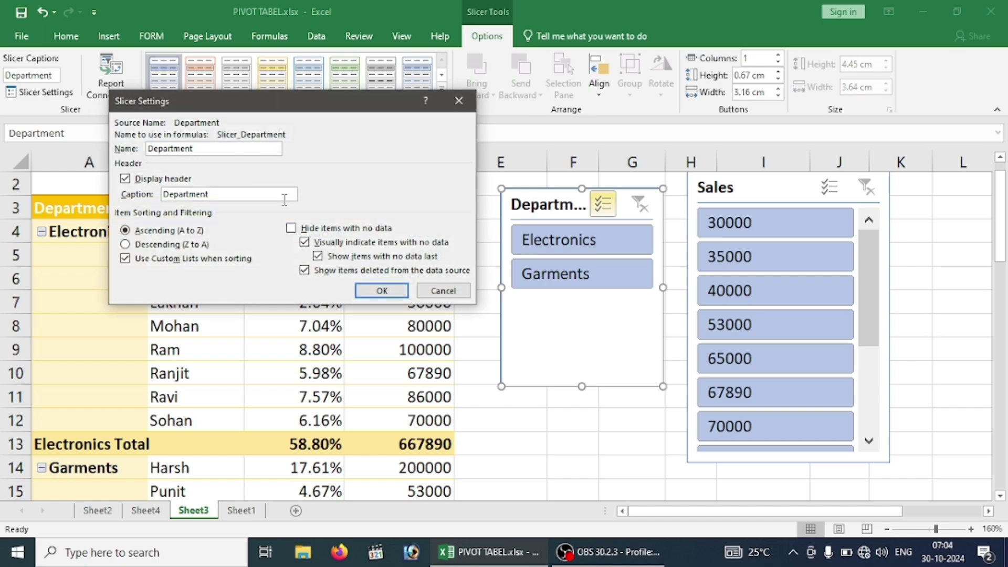
pyautogui.click(456, 108)
pyautogui.click(286, 247)
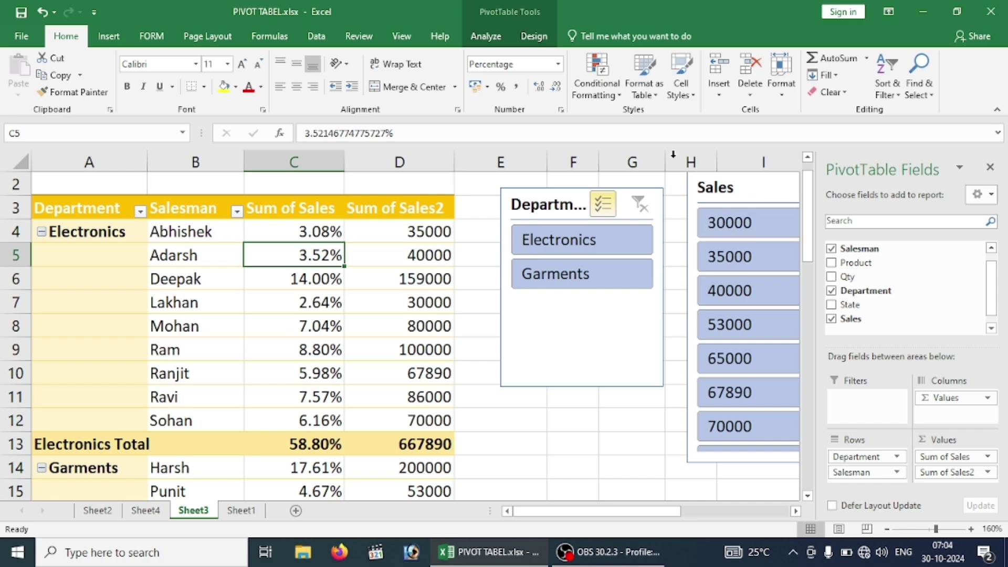
# Insert a Clustered Column PivotChart from cell A6 of the pivot.
pyautogui.click(531, 37)
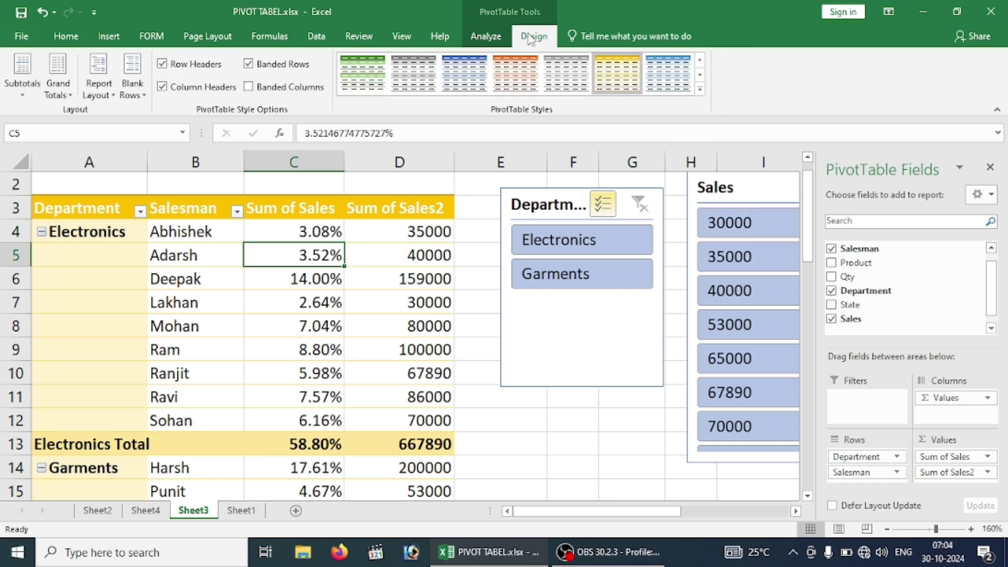
pyautogui.click(486, 35)
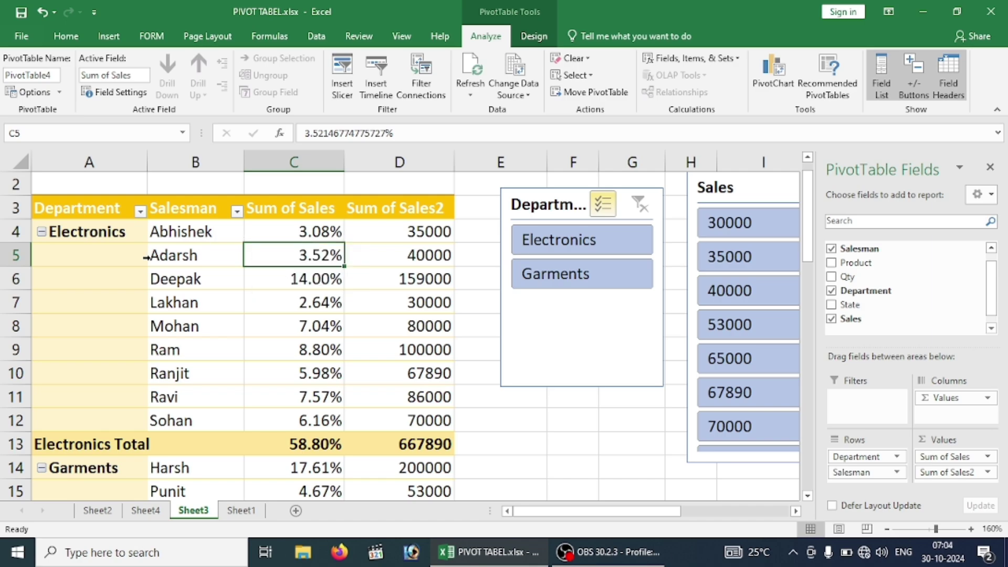
pyautogui.click(130, 274)
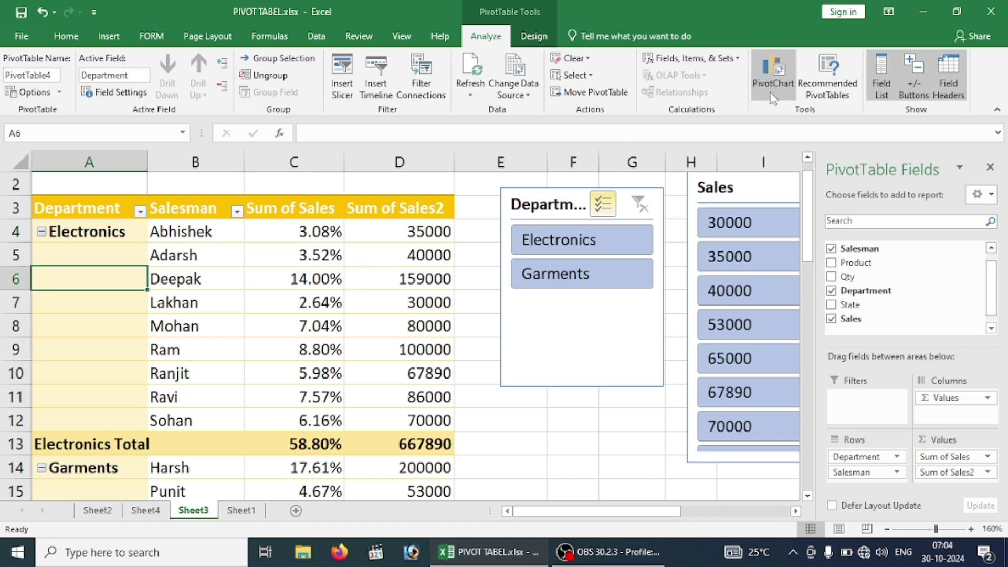
pyautogui.click(772, 79)
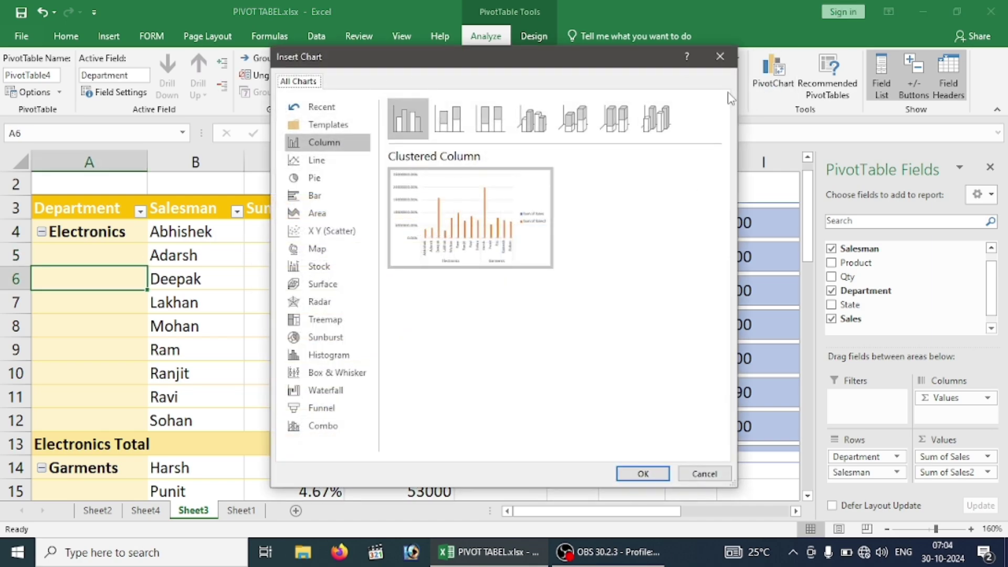
pyautogui.click(490, 118)
pyautogui.click(534, 121)
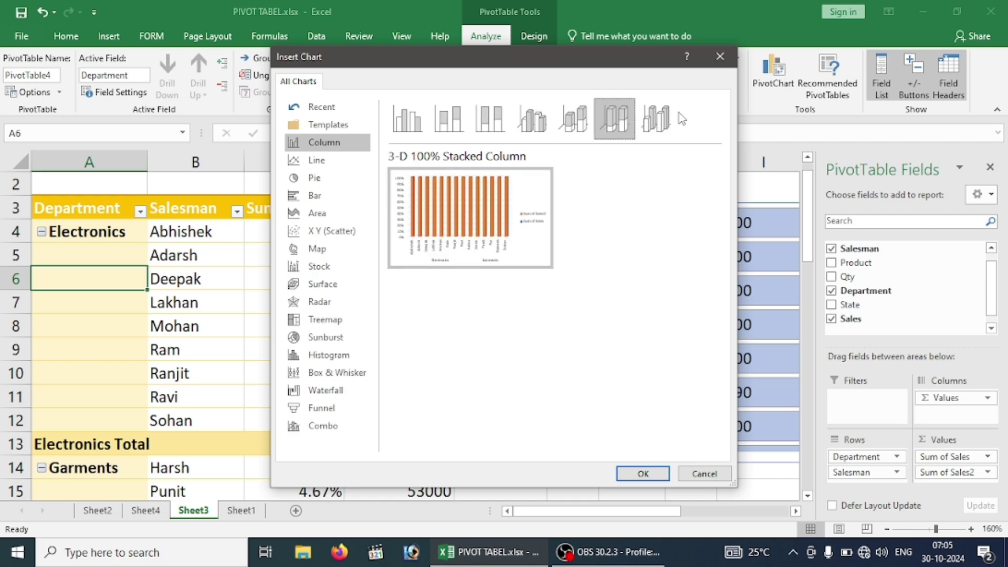
pyautogui.click(665, 117)
pyautogui.moveTo(470, 217)
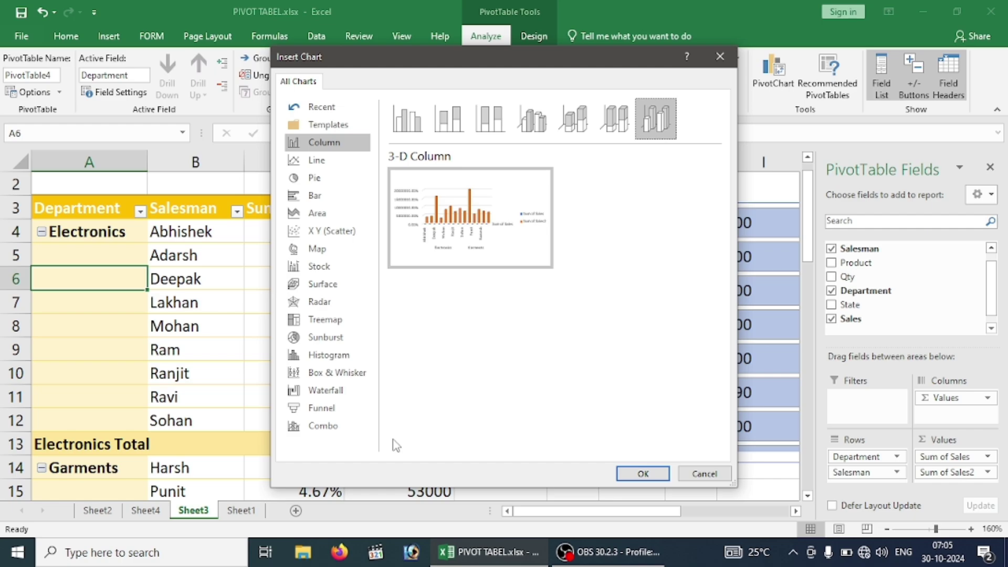
pyautogui.click(413, 126)
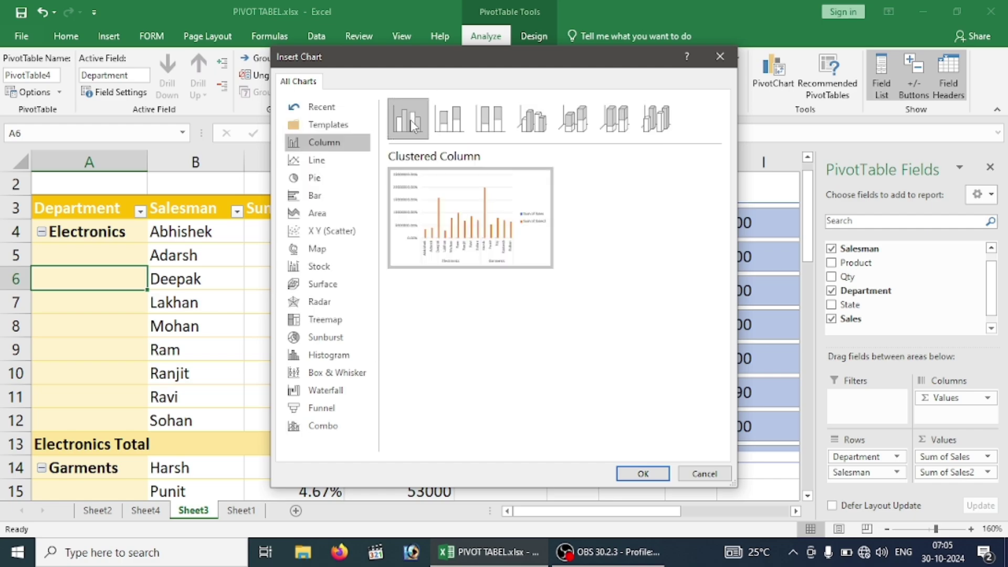
pyautogui.click(643, 473)
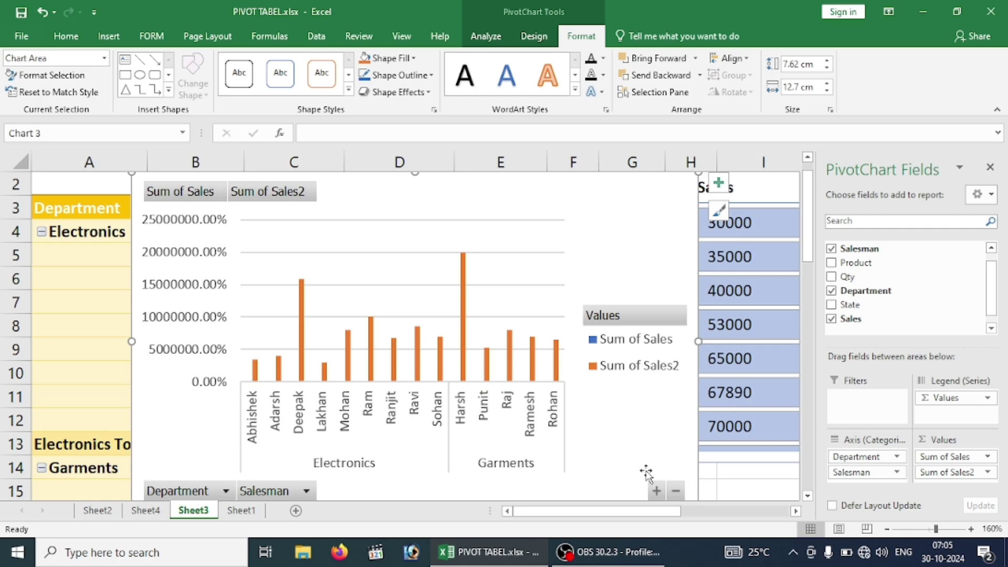
# Filter the chart's Salesman field to only the first Electronics salesman.
pyautogui.moveTo(180, 191)
pyautogui.click(212, 194)
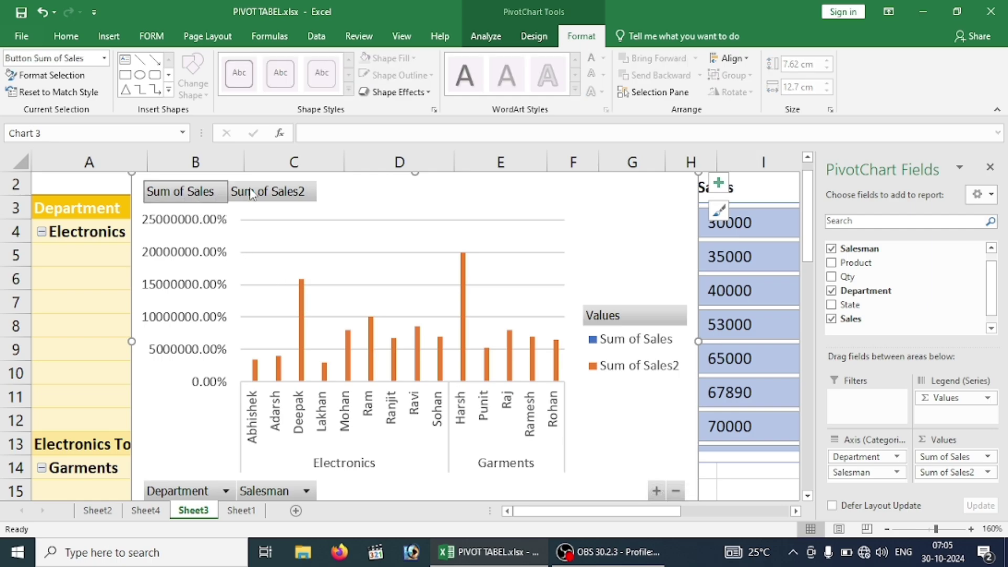
pyautogui.click(252, 194)
pyautogui.click(191, 189)
pyautogui.click(259, 203)
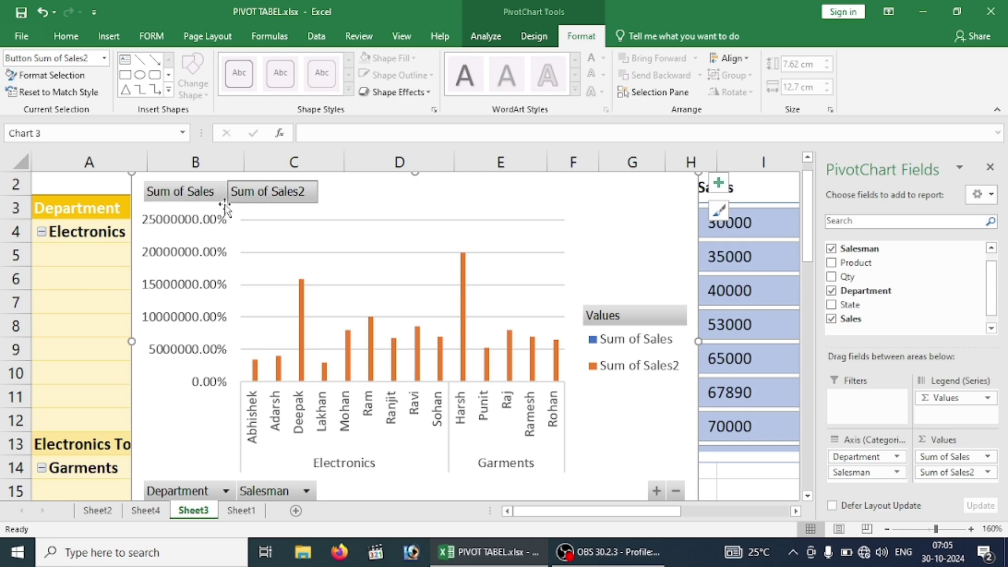
pyautogui.click(200, 201)
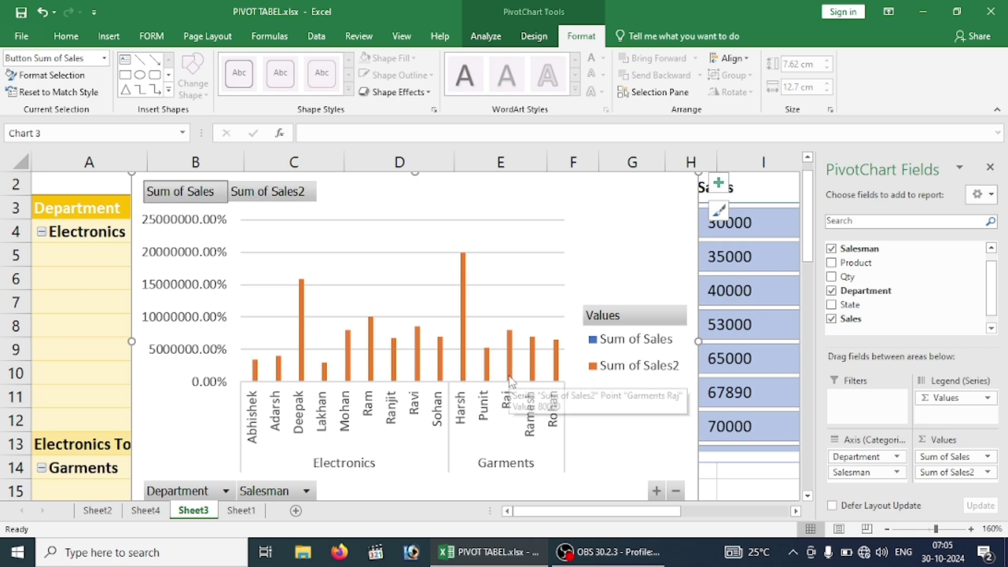
pyautogui.click(306, 491)
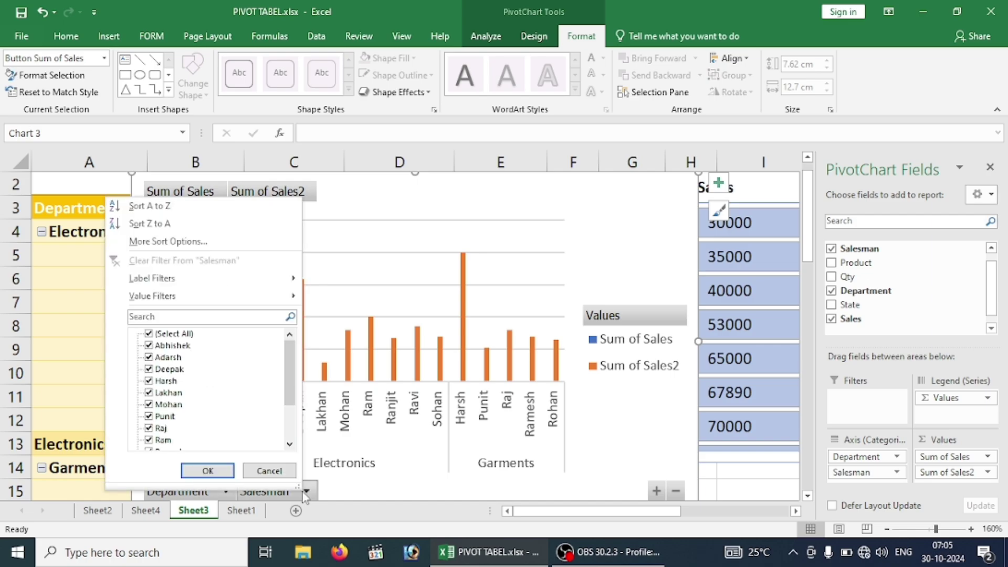
pyautogui.click(150, 334)
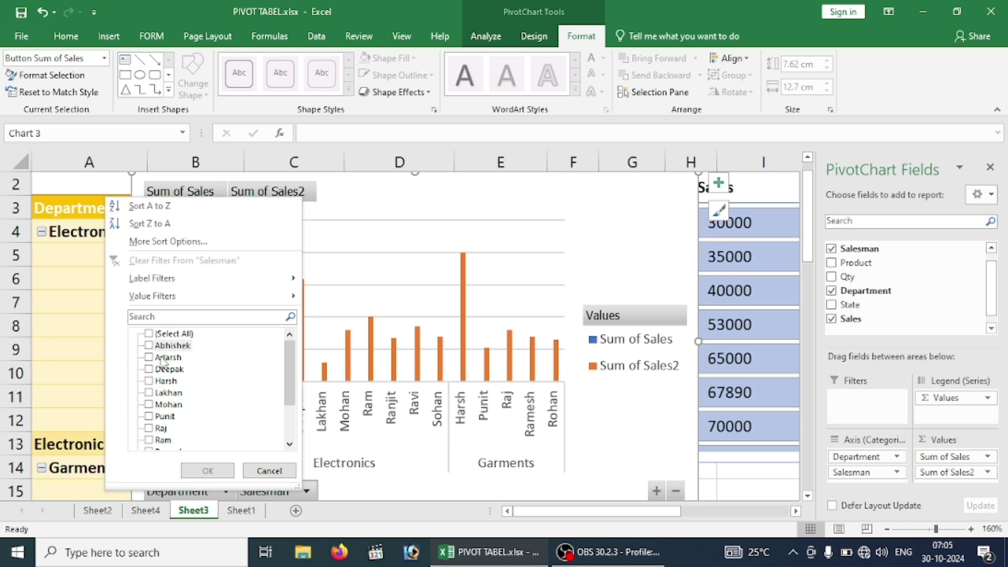
pyautogui.click(151, 345)
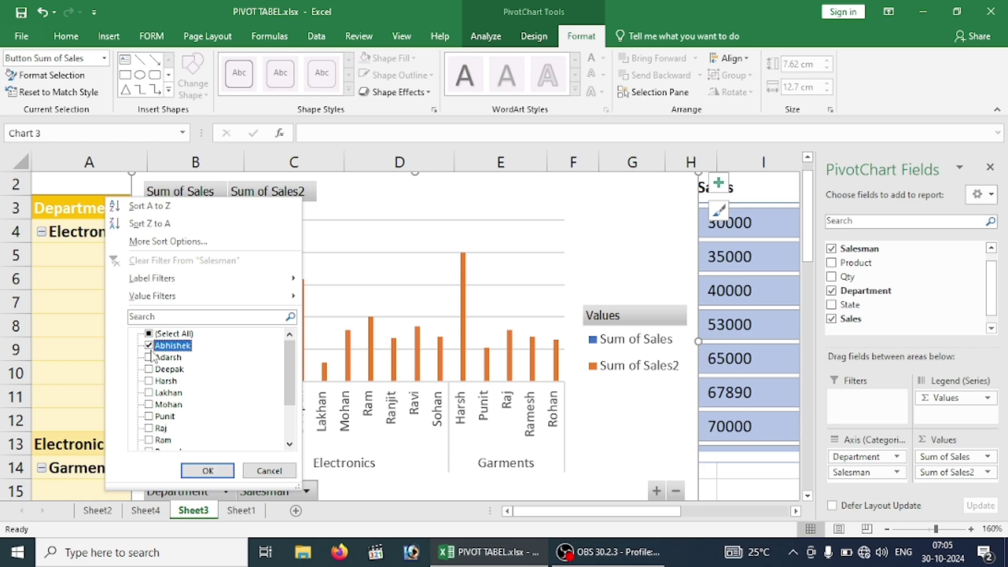
pyautogui.click(206, 472)
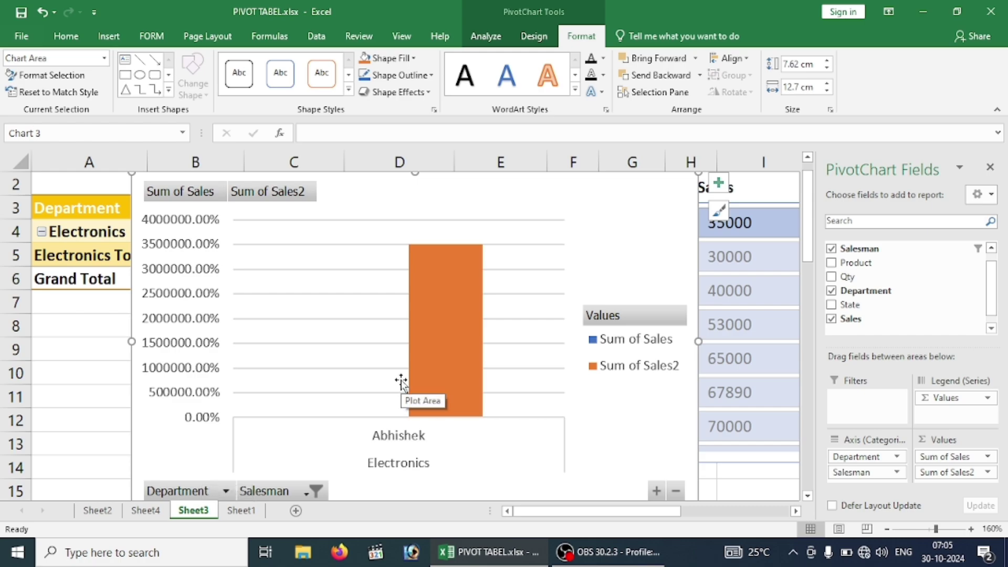
# Add a second Electronics salesman and one Garments salesman to the chart filter.
pyautogui.click(305, 493)
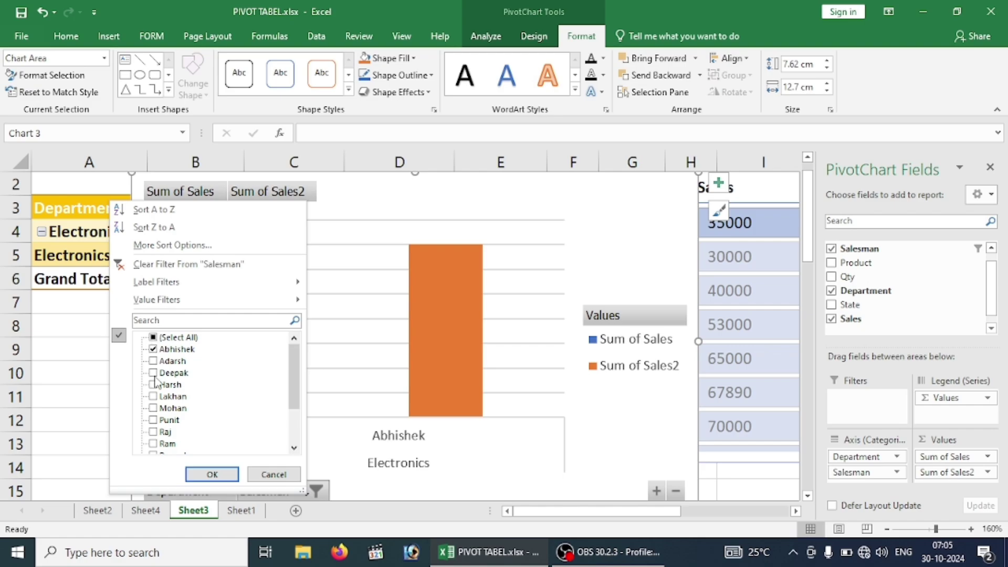
pyautogui.click(153, 373)
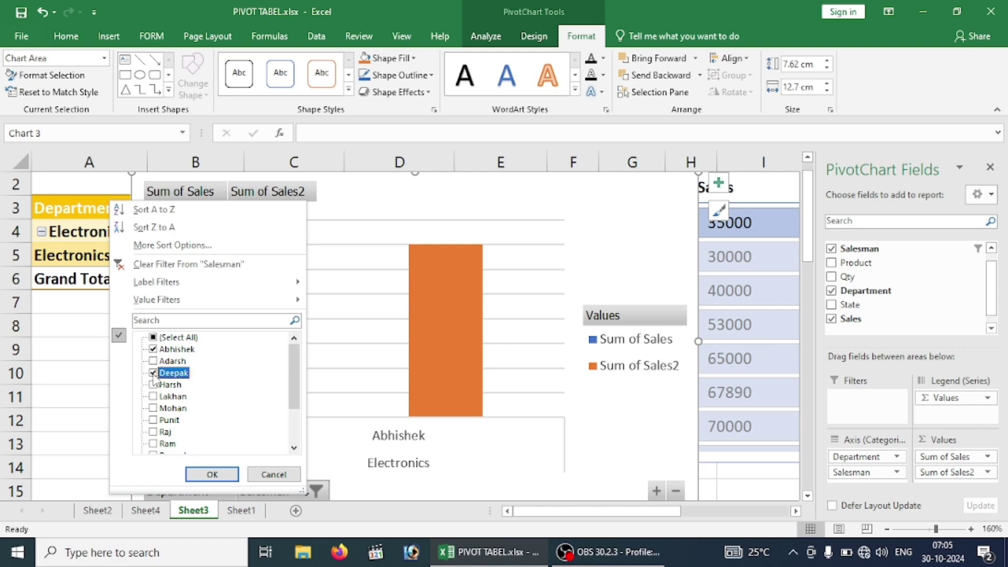
pyautogui.click(153, 420)
pyautogui.click(212, 474)
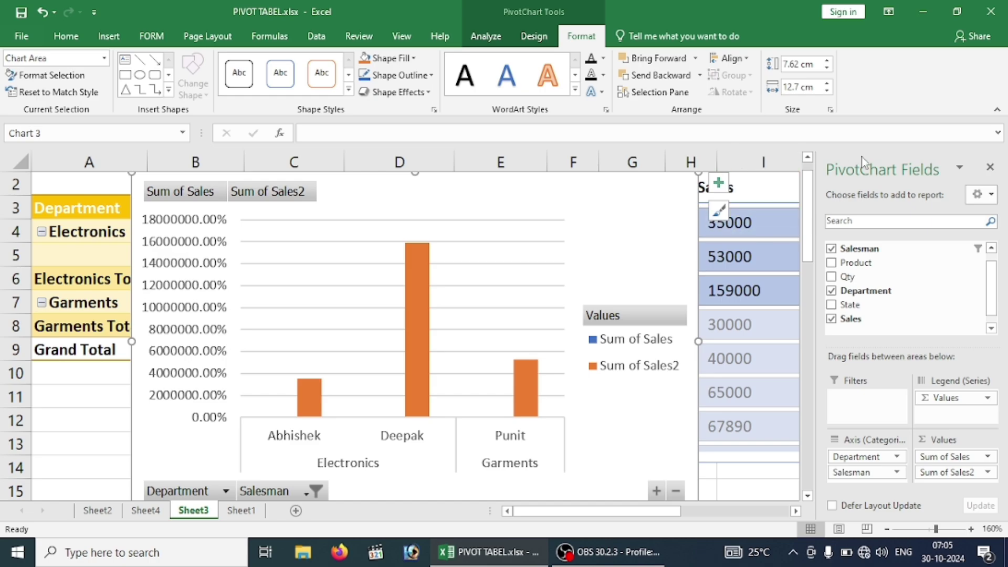
pyautogui.click(990, 169)
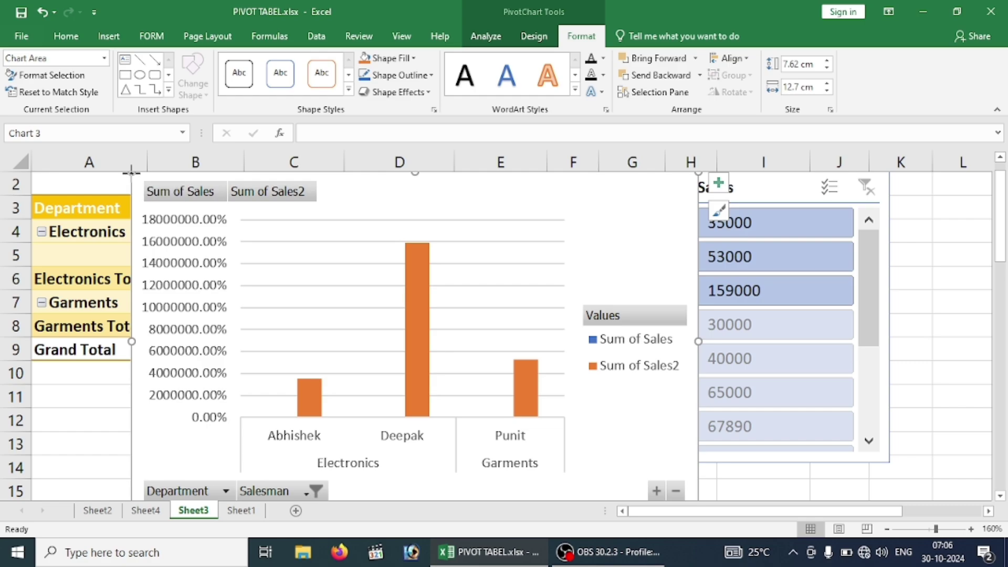
# Shrink the PivotChart from its corner, then delete it, leaving the pivot table for the three salesmen.
pyautogui.moveTo(132, 171); pyautogui.dragTo(279, 282)
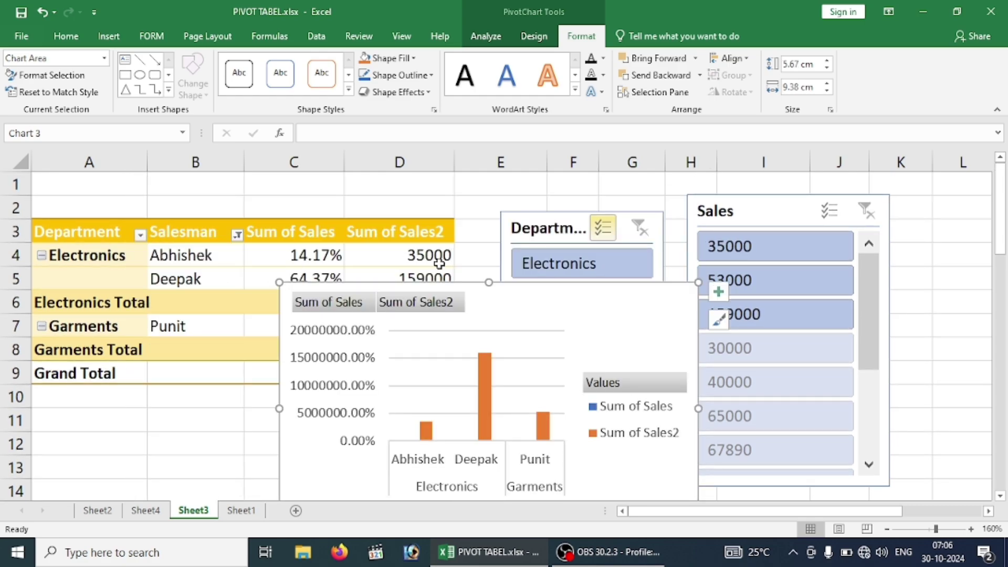
pyautogui.press('Delete')
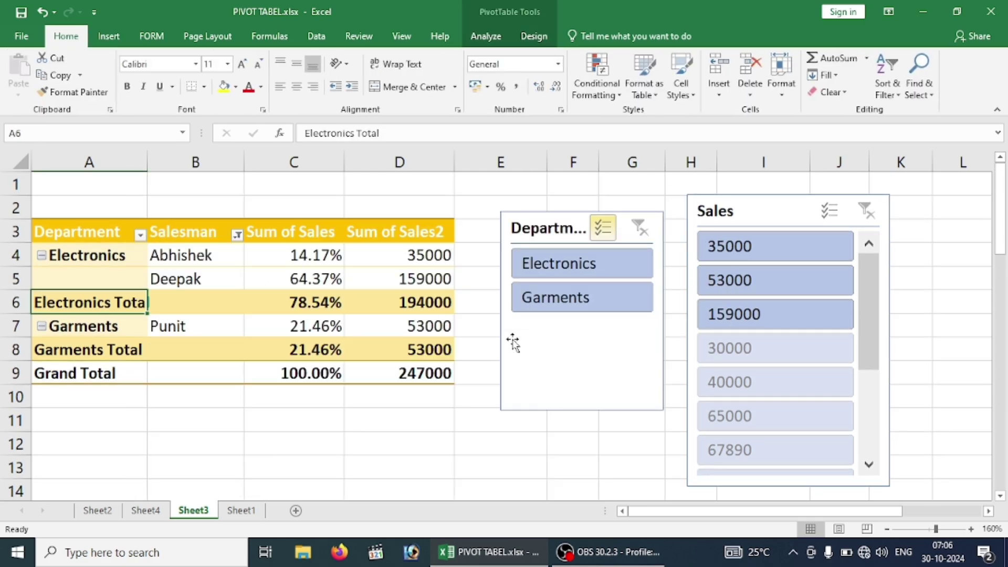